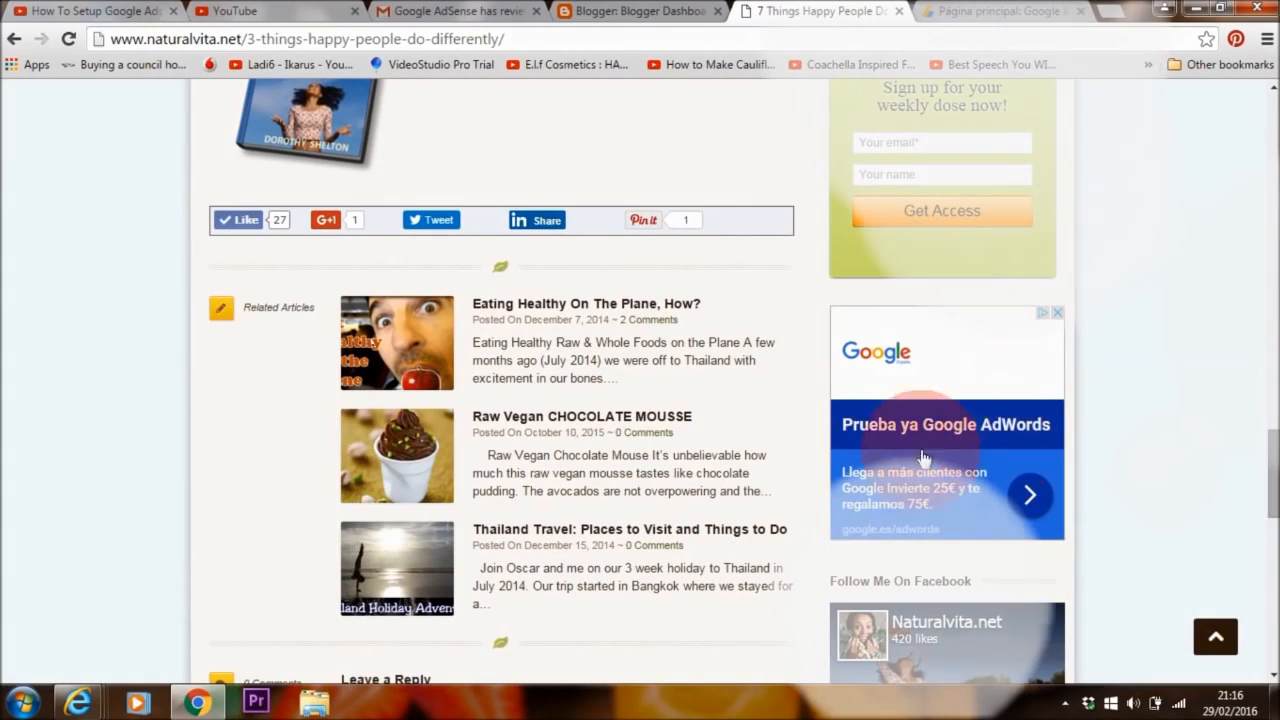
- Scroll the Naturalvita article, then switch to the 'How To Setup Google Adsense' tutorial video tab
{"action": "left_click", "coordinate": [863, 384]}
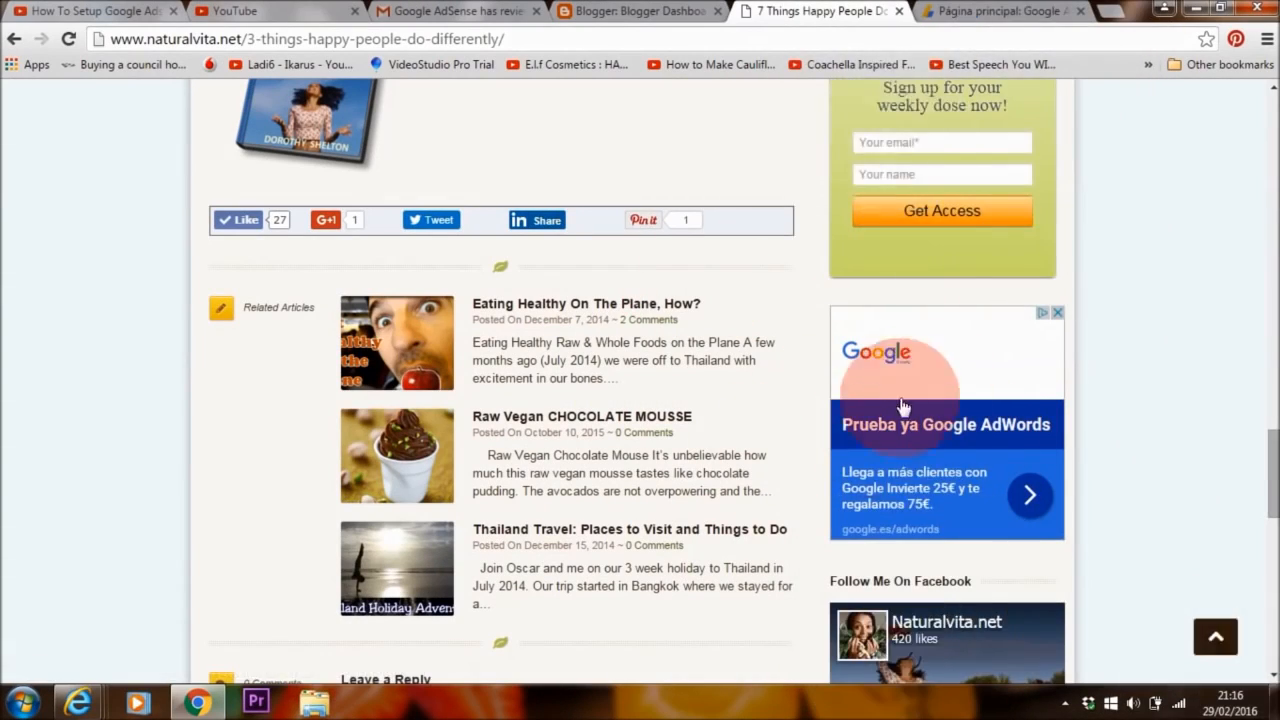
{"action": "scroll", "coordinate": [1243, 271], "scroll_direction": "up", "scroll_amount": 10}
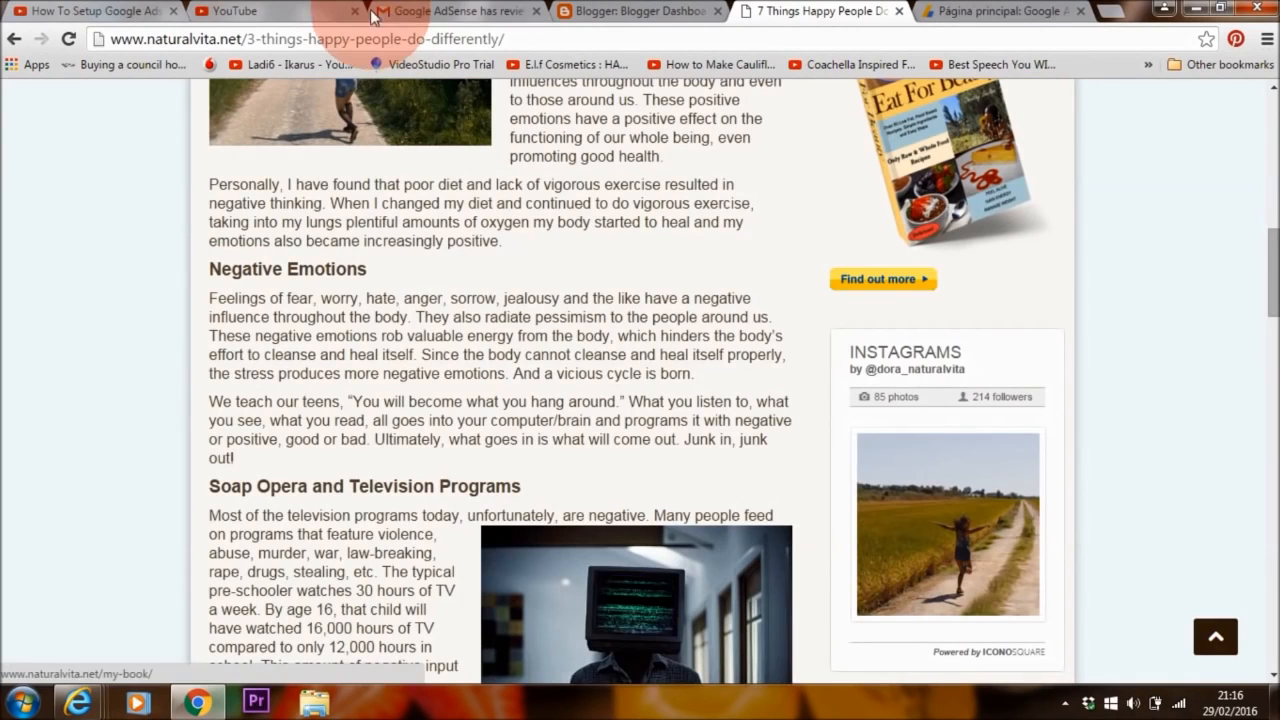
{"action": "left_click", "coordinate": [248, 12]}
{"action": "left_click", "coordinate": [140, 12]}
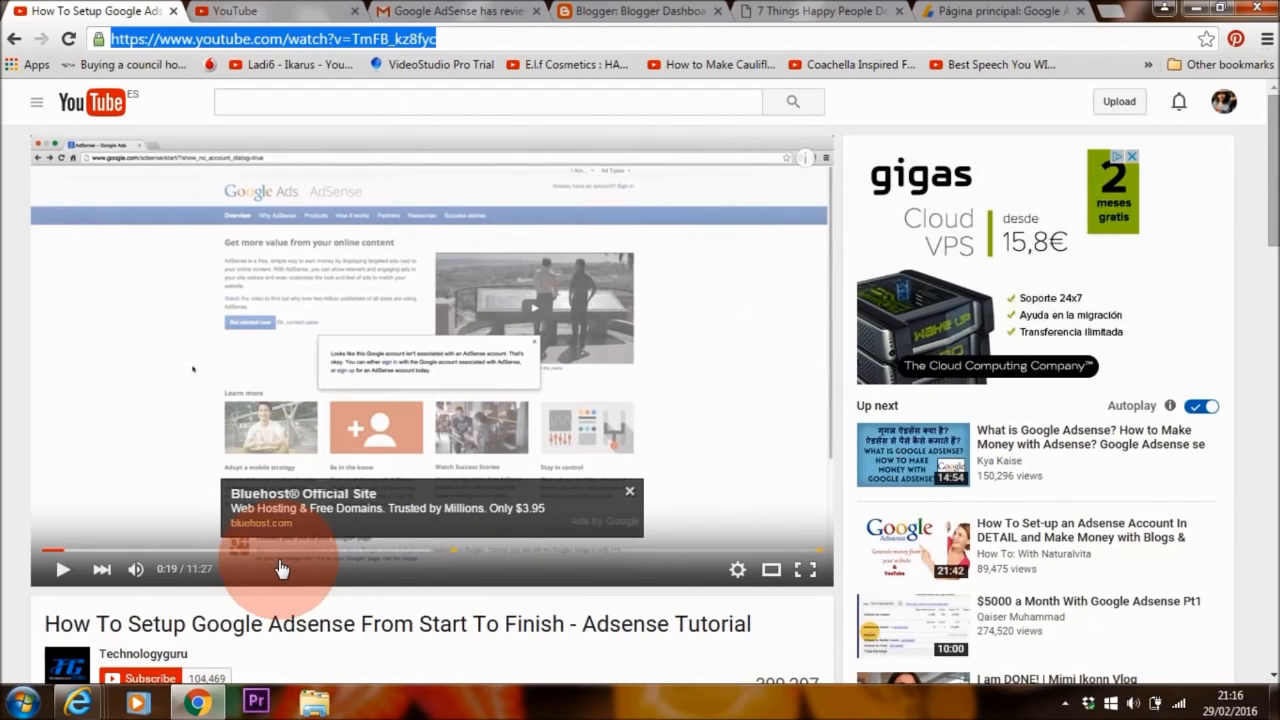
- Bring the Internet Explorer window showing the Google home page to the front
{"action": "left_click", "coordinate": [80, 700]}
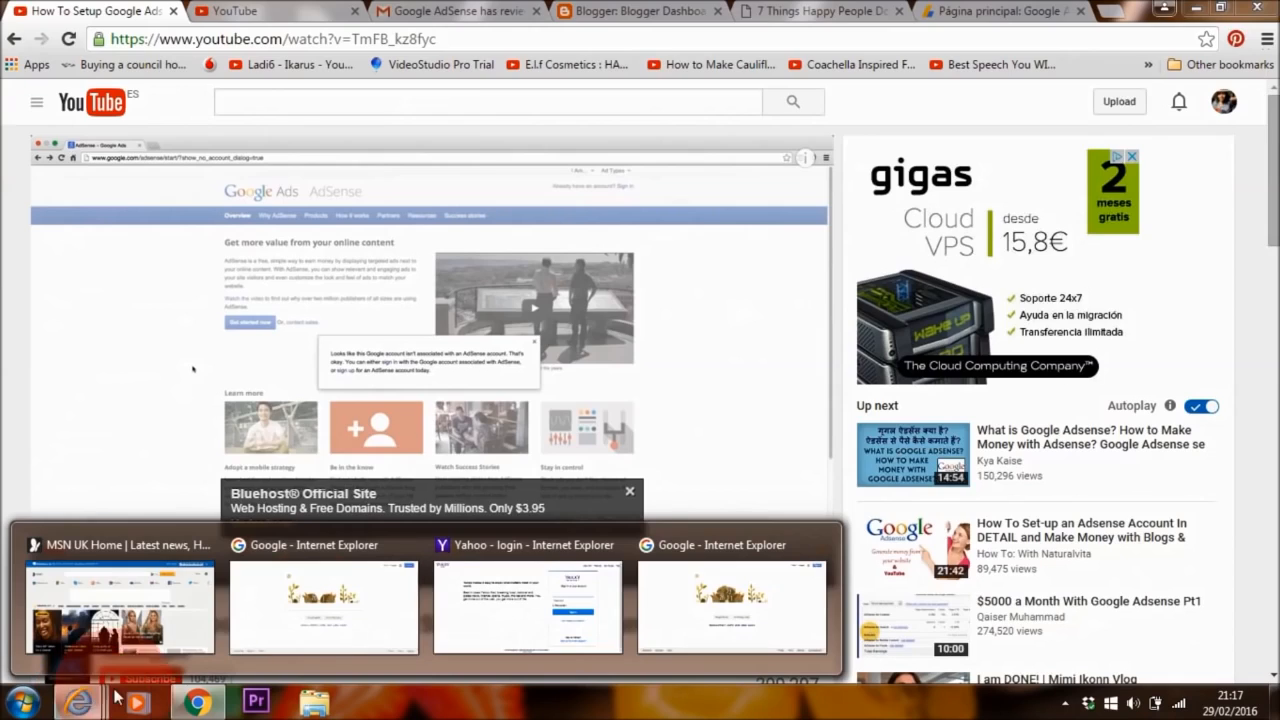
{"action": "left_click", "coordinate": [307, 608]}
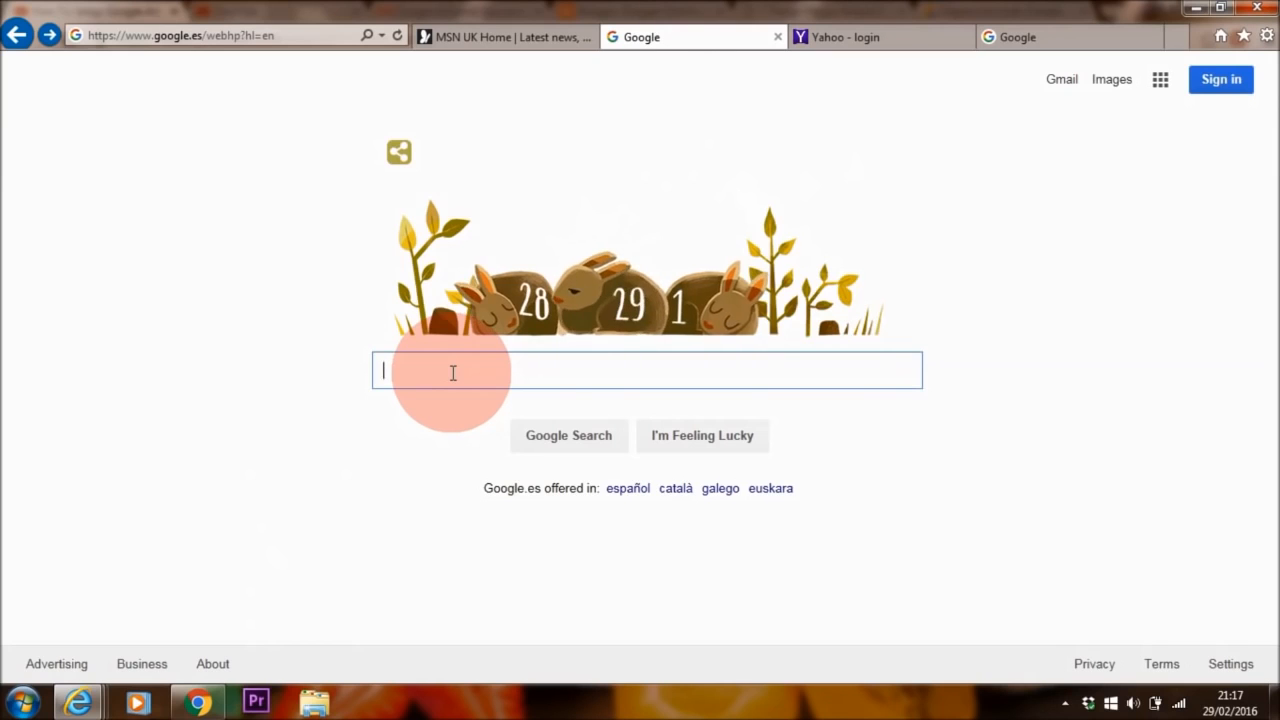
- Search Google for 'adsense uk sign up' and open the 'sign up for AdSense - Google' result
{"action": "type", "text": "adsense uk sign up"}
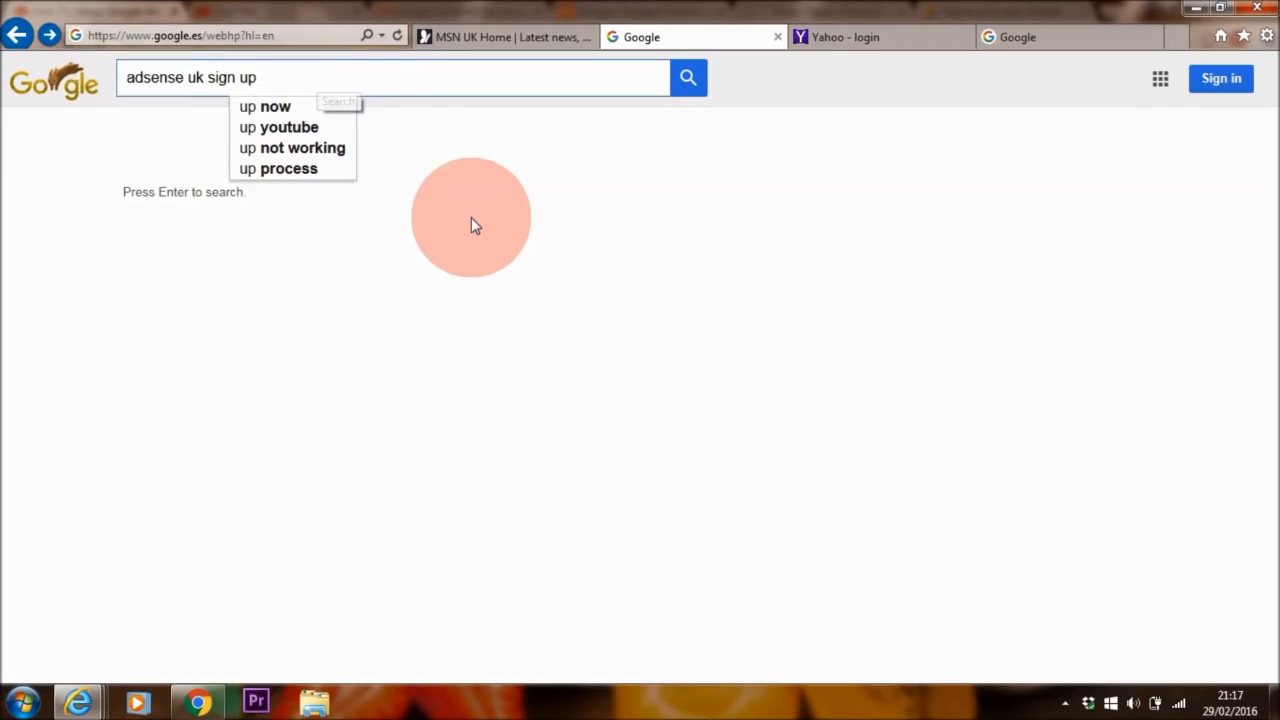
{"action": "key", "text": "Return"}
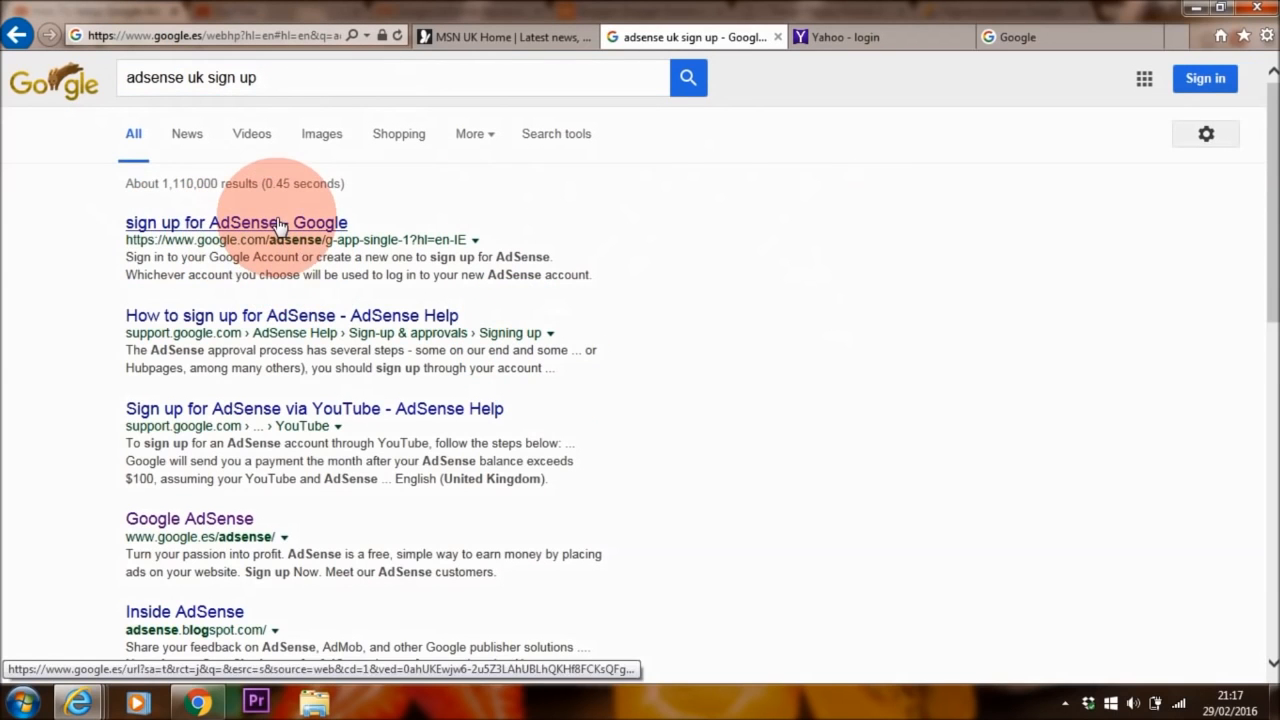
{"action": "left_click", "coordinate": [281, 223]}
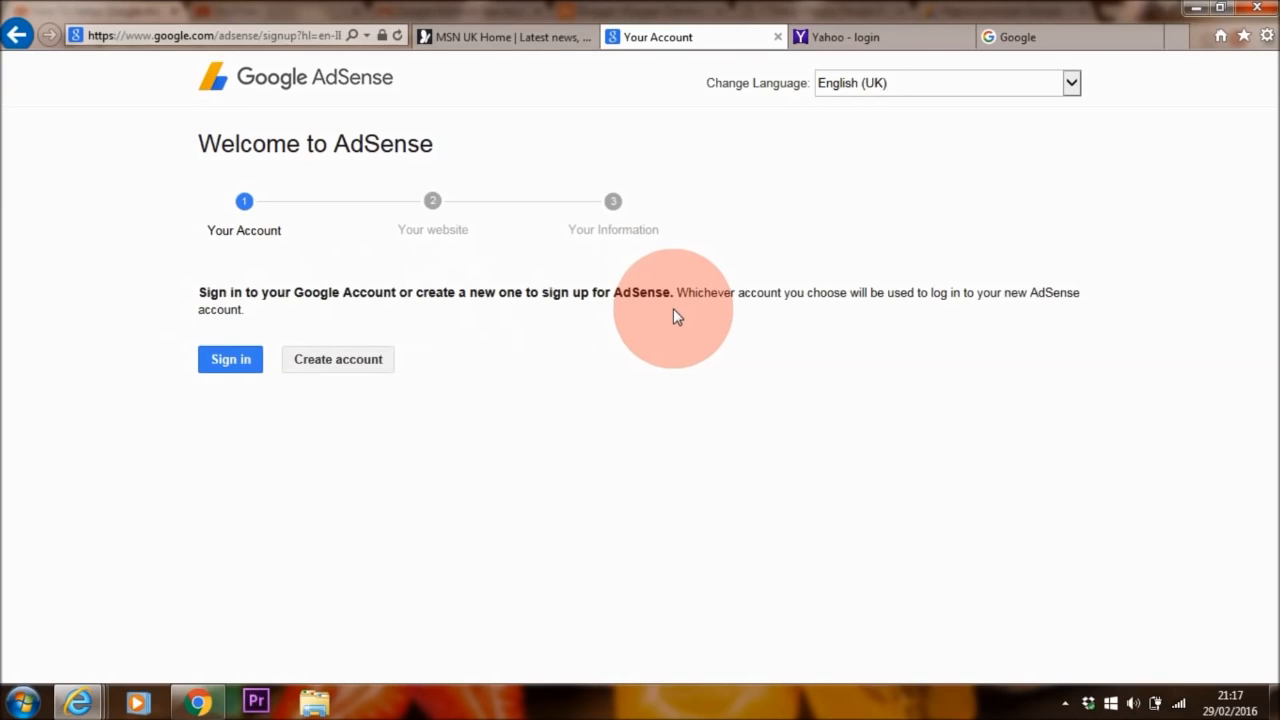
- Choose Create account on the Welcome to AdSense page
{"action": "left_click", "coordinate": [340, 360]}
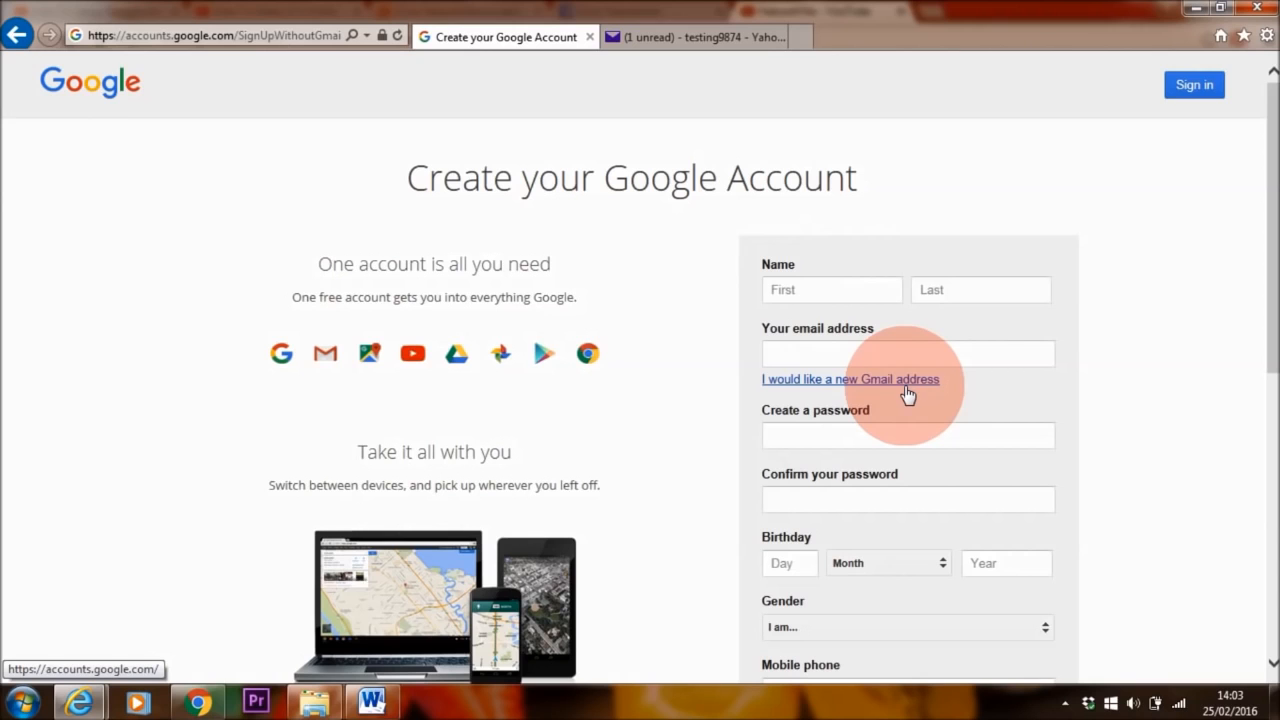
- Enter the account holder's first and last name, e-mail address, and matching password and confirmation
{"action": "left_click", "coordinate": [854, 291]}
{"action": "key", "text": "Tab"}
{"action": "key", "text": "Tab"}
{"action": "left_click", "coordinate": [891, 437]}
{"action": "type", "text": "•••••••••••"}
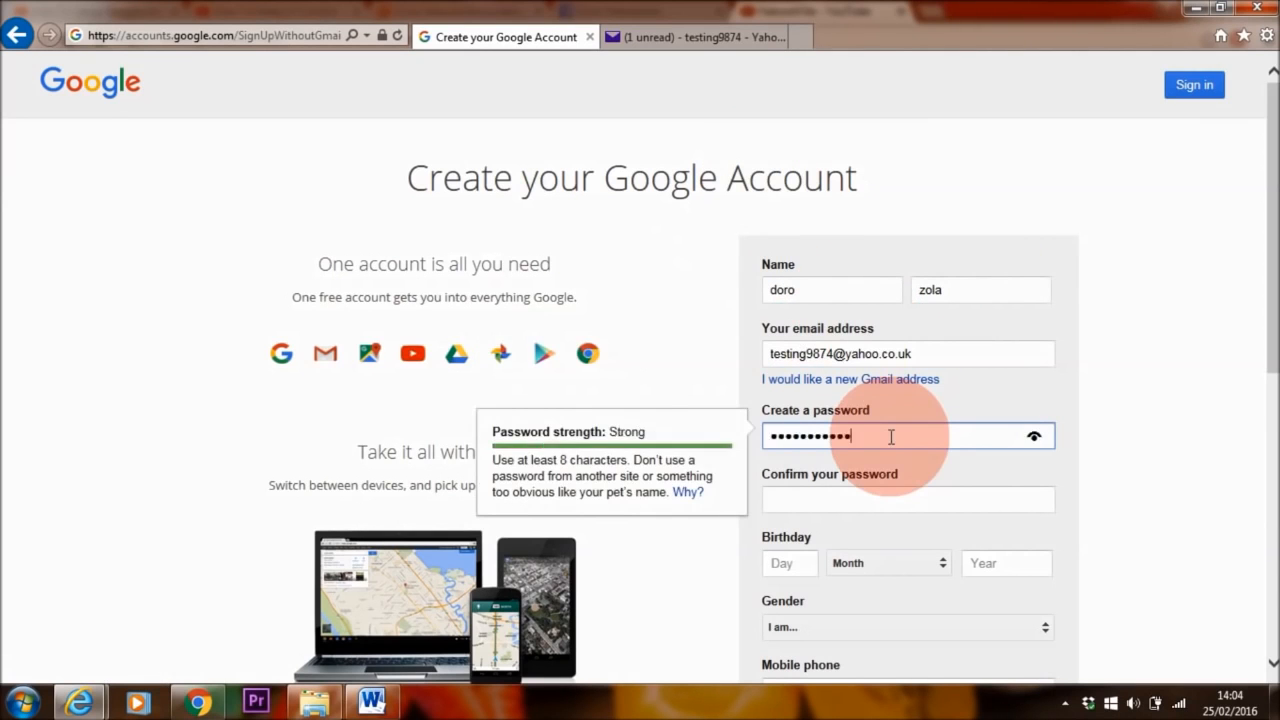
{"action": "left_click", "coordinate": [891, 500]}
{"action": "type", "text": "•••••••••••"}
{"action": "left_click_drag", "start_coordinate": [891, 501], "coordinate": [703, 521]}
{"action": "type", "text": "•••••••••••"}
{"action": "left_click_drag", "start_coordinate": [880, 437], "coordinate": [717, 454]}
{"action": "type", "text": "•••••••••••"}
{"action": "left_click", "coordinate": [817, 496]}
{"action": "type", "text": "•••••••••••"}
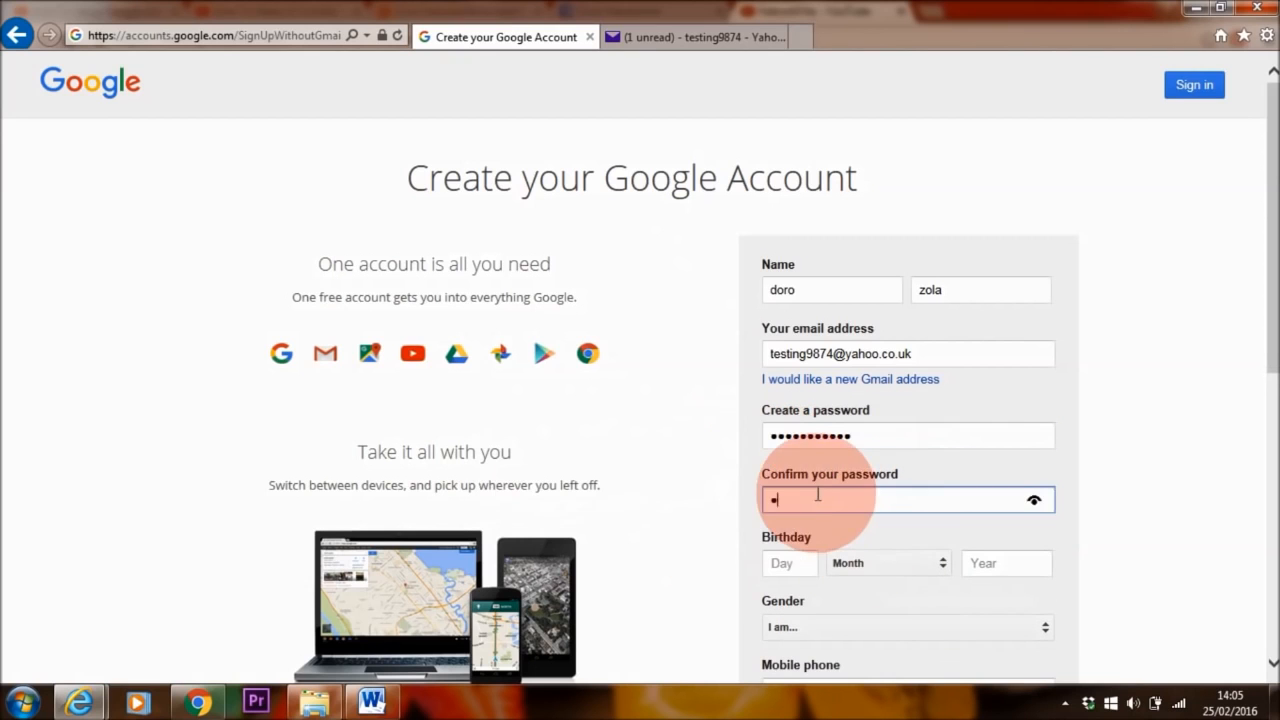
- Fill in the birth date, set gender to Female, add the mobile number, and submit the form
{"action": "left_click", "coordinate": [786, 563]}
{"action": "type", "text": "27"}
{"action": "left_click", "coordinate": [986, 556]}
{"action": "type", "text": "1983"}
{"action": "scroll", "coordinate": [986, 556], "scroll_direction": "down", "scroll_amount": 2}
{"action": "left_click", "coordinate": [850, 433]}
{"action": "left_click", "coordinate": [840, 461]}
{"action": "left_click", "coordinate": [841, 503]}
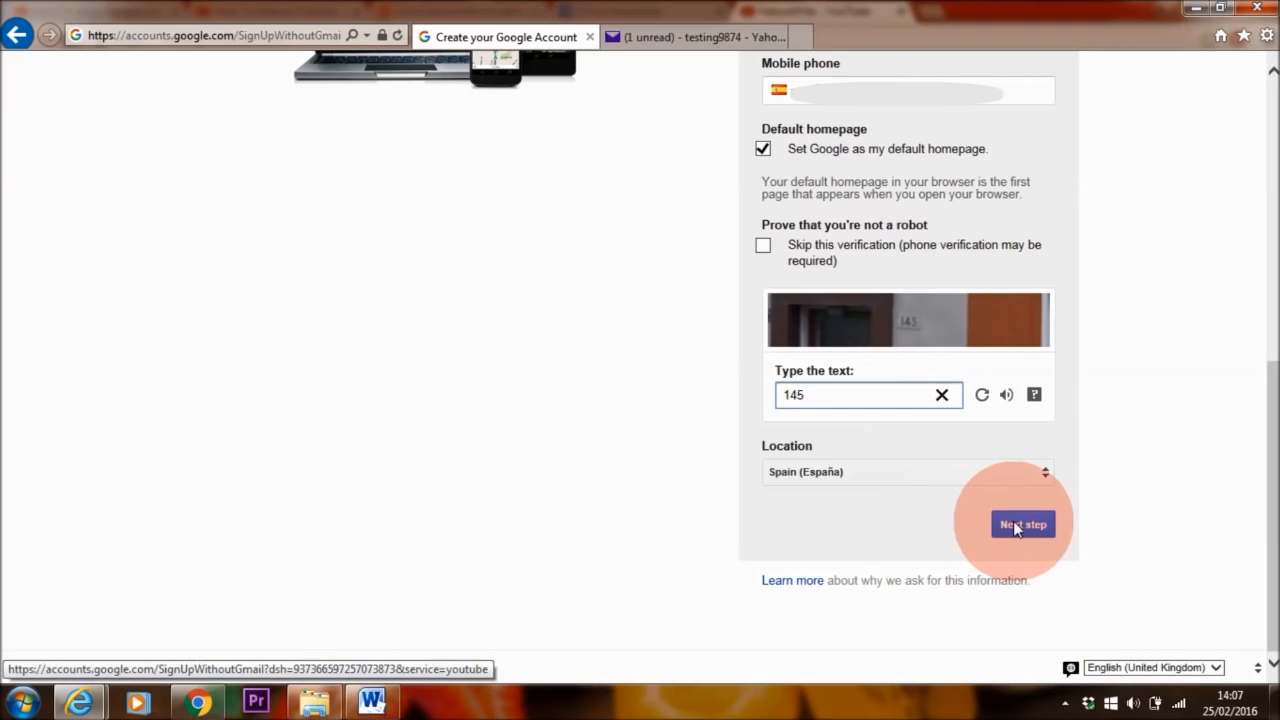
{"action": "left_click", "coordinate": [1036, 532]}
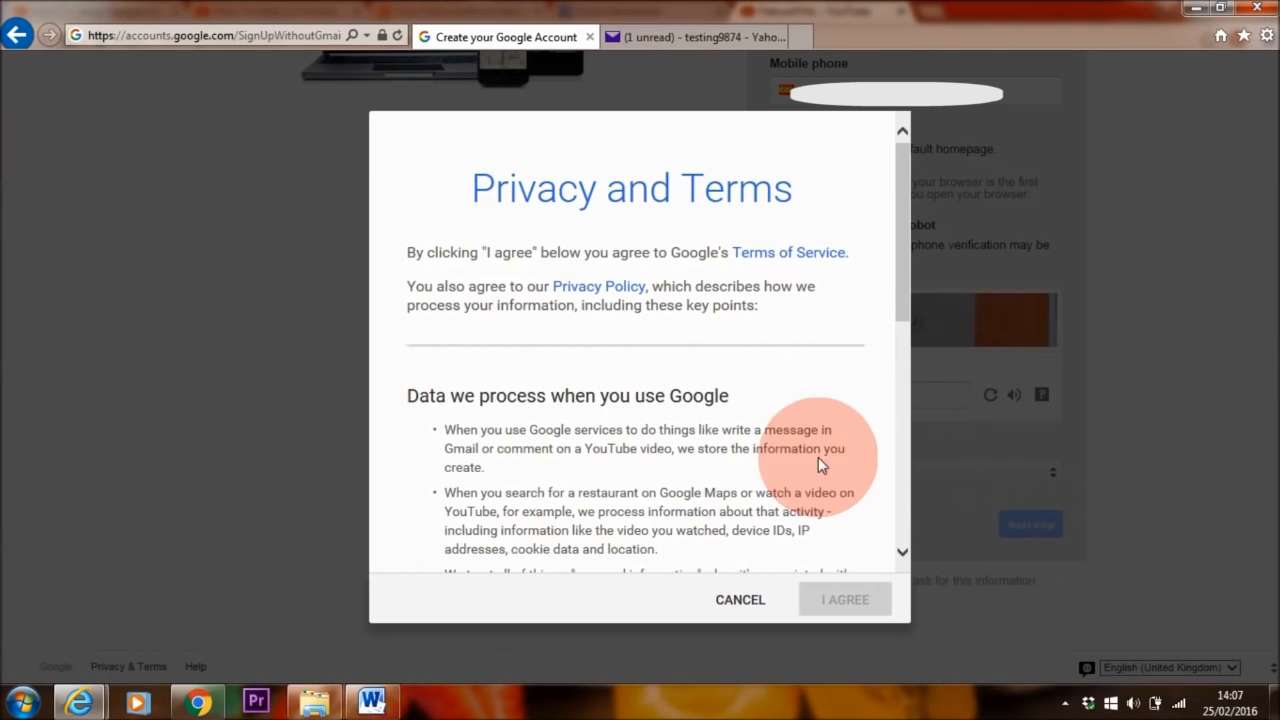
- Accept the privacy terms and verify the e-mail address with the provider
{"action": "left_click_drag", "start_coordinate": [897, 236], "coordinate": [903, 482]}
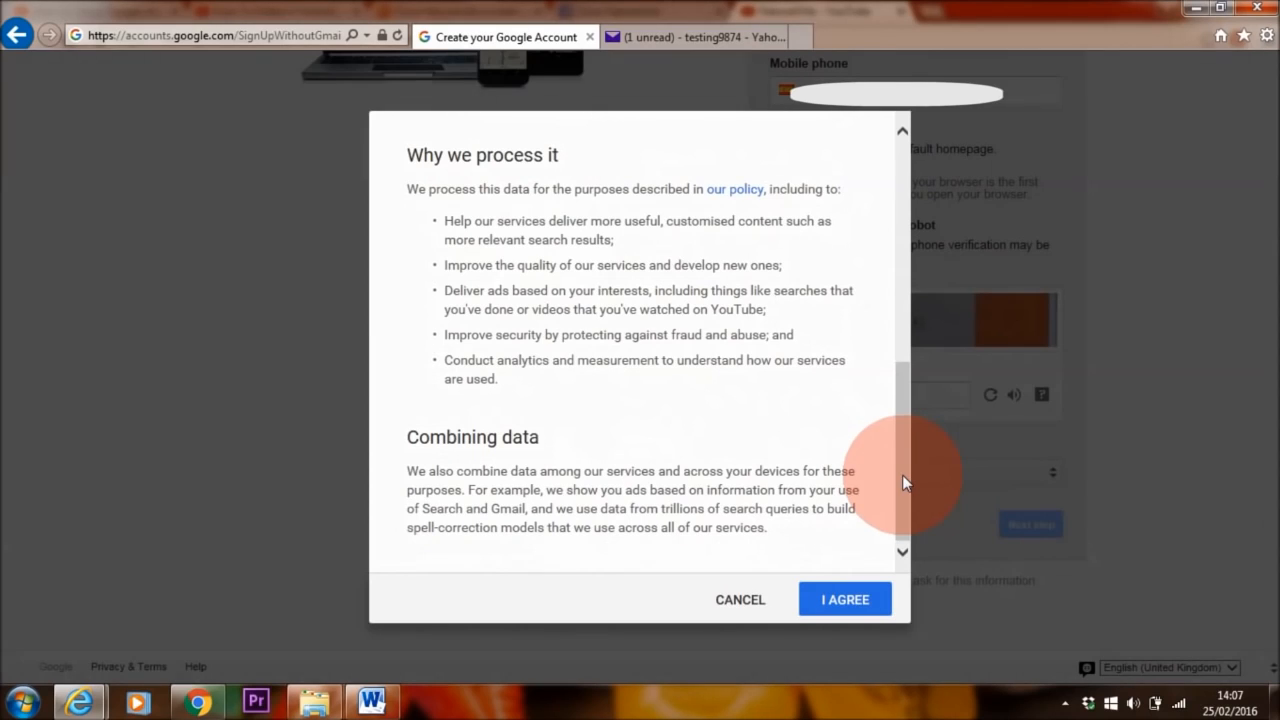
{"action": "left_click", "coordinate": [829, 601]}
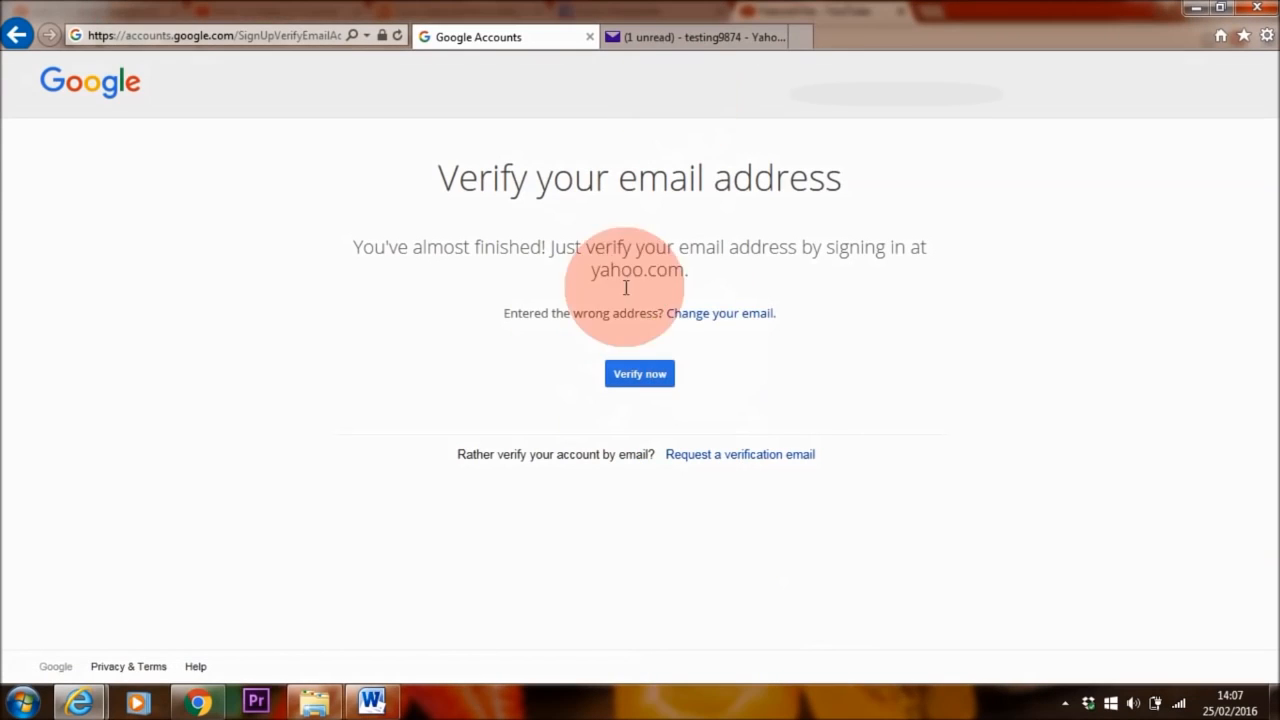
{"action": "left_click", "coordinate": [636, 374]}
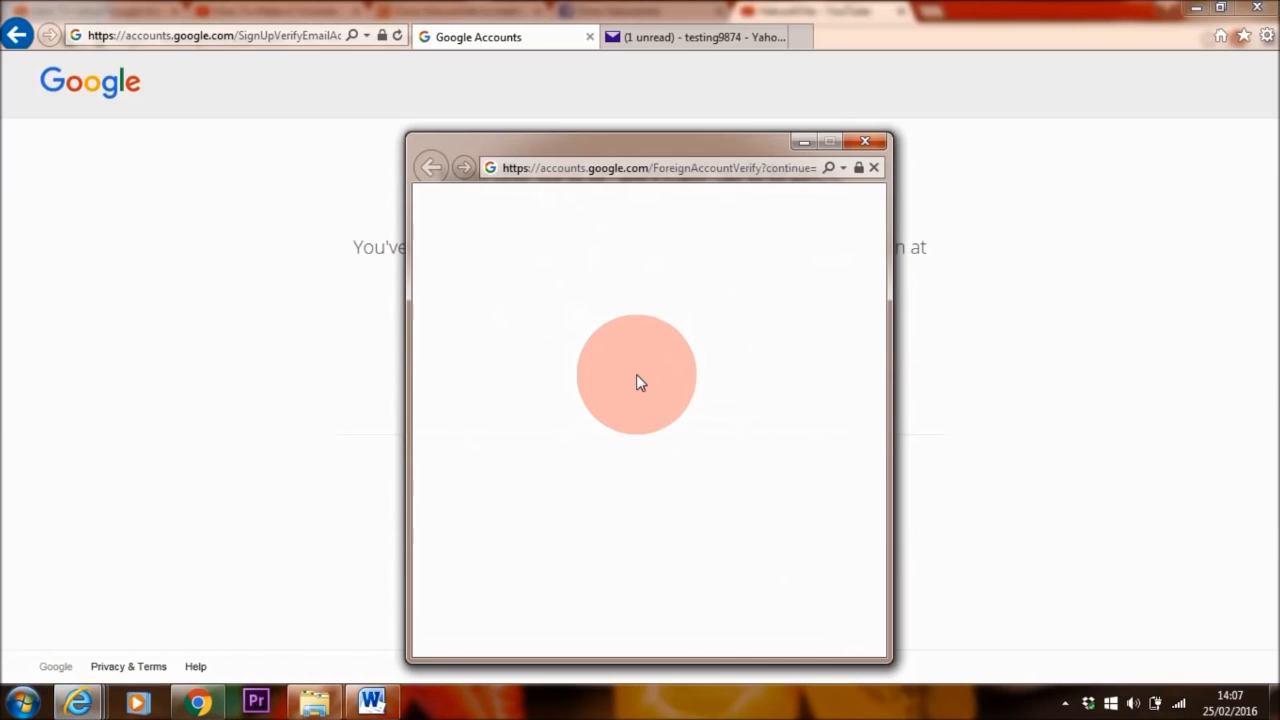
{"action": "left_click", "coordinate": [649, 411]}
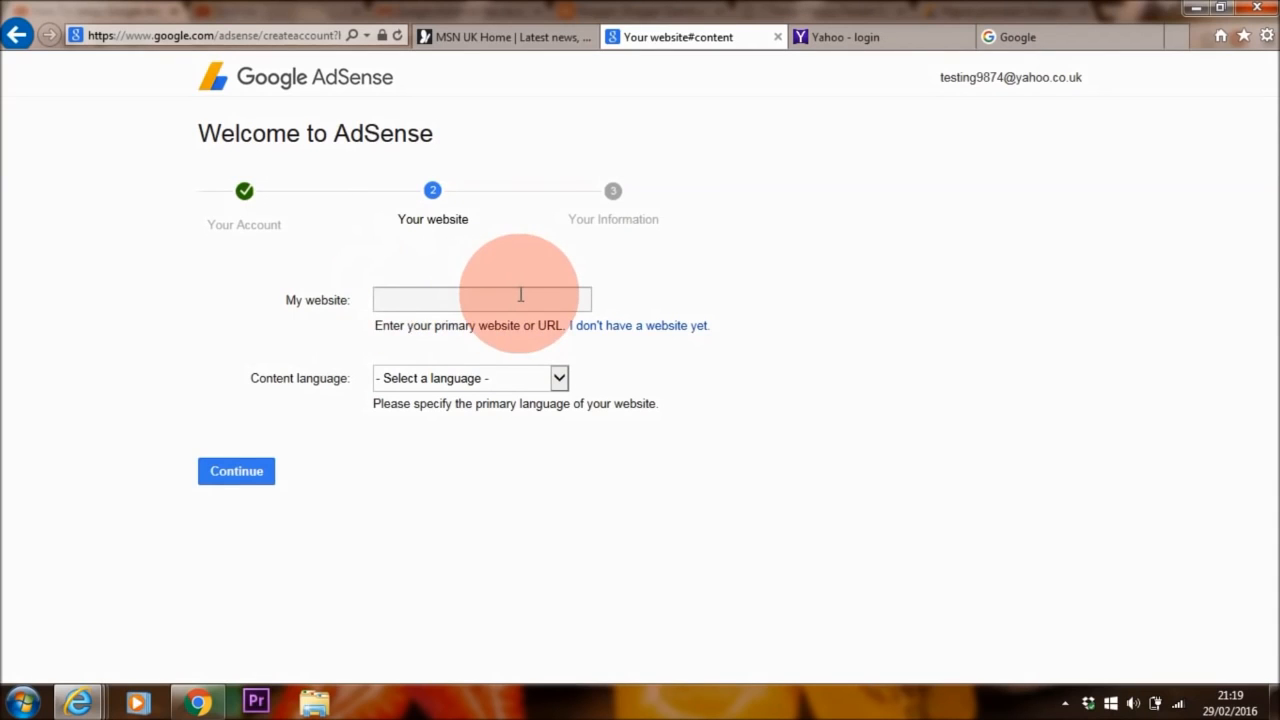
{"action": "left_click", "coordinate": [421, 300]}
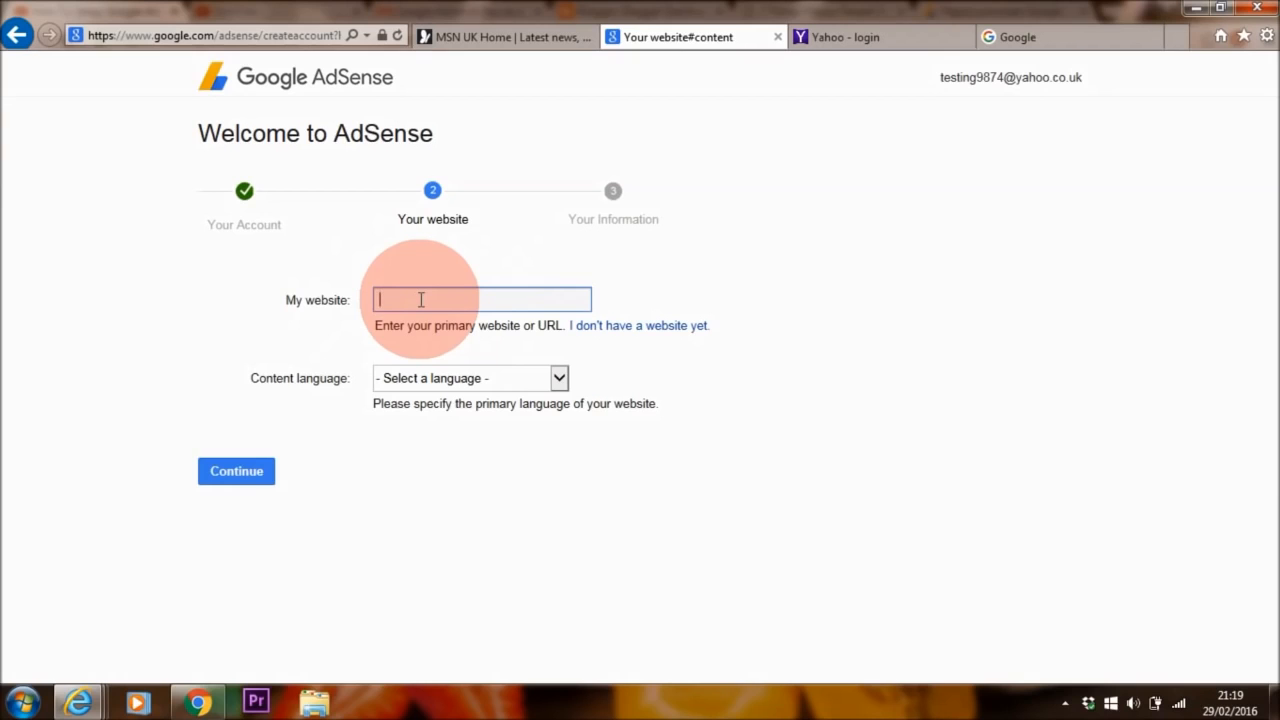
{"action": "type", "text": "www.youtube.com/youtubename"}
{"action": "left_click_drag", "start_coordinate": [555, 300], "coordinate": [393, 302]}
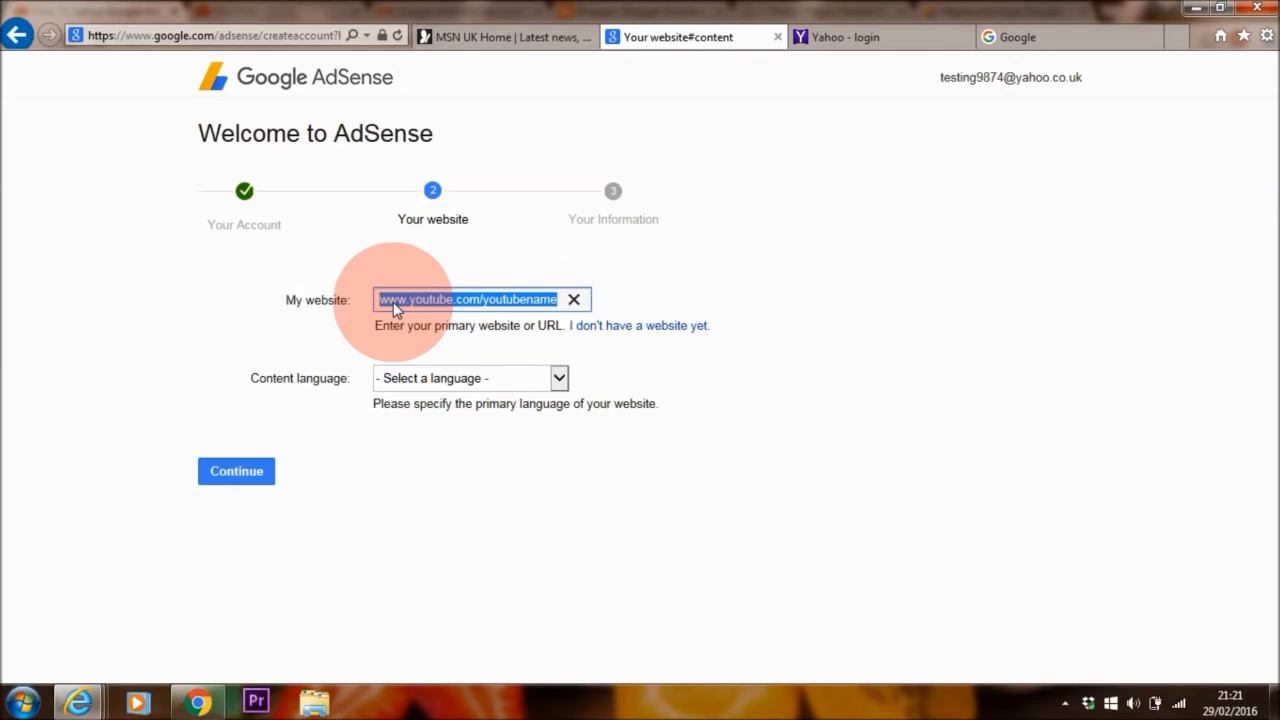
{"action": "type", "text": "www.matonshola.net"}
{"action": "left_click", "coordinate": [559, 378]}
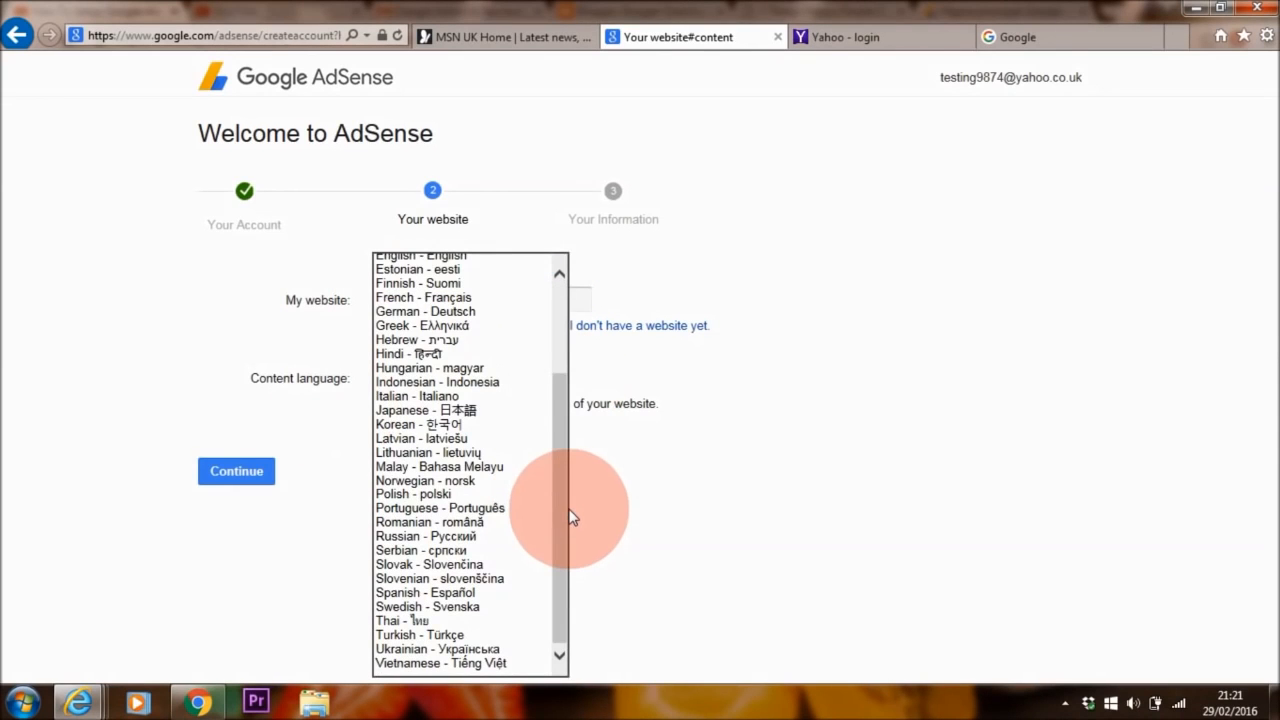
{"action": "left_click_drag", "start_coordinate": [570, 517], "coordinate": [567, 459]}
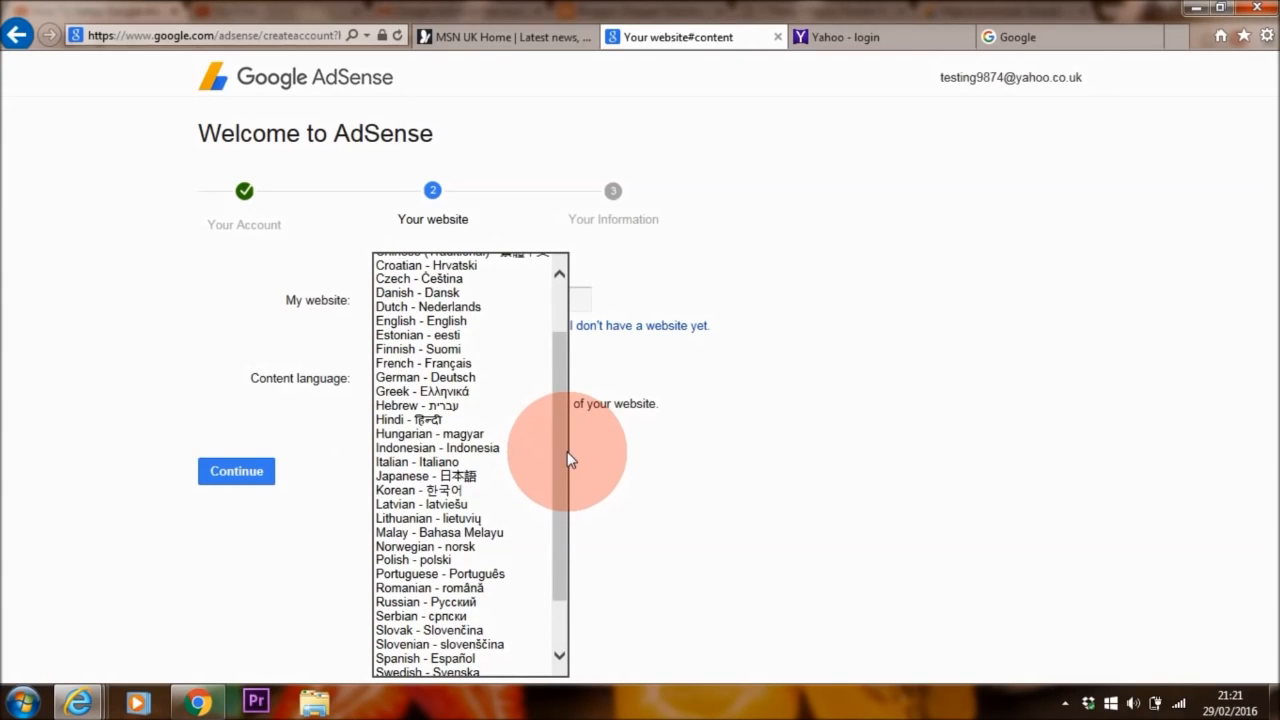
{"action": "left_click_drag", "start_coordinate": [567, 451], "coordinate": [566, 440]}
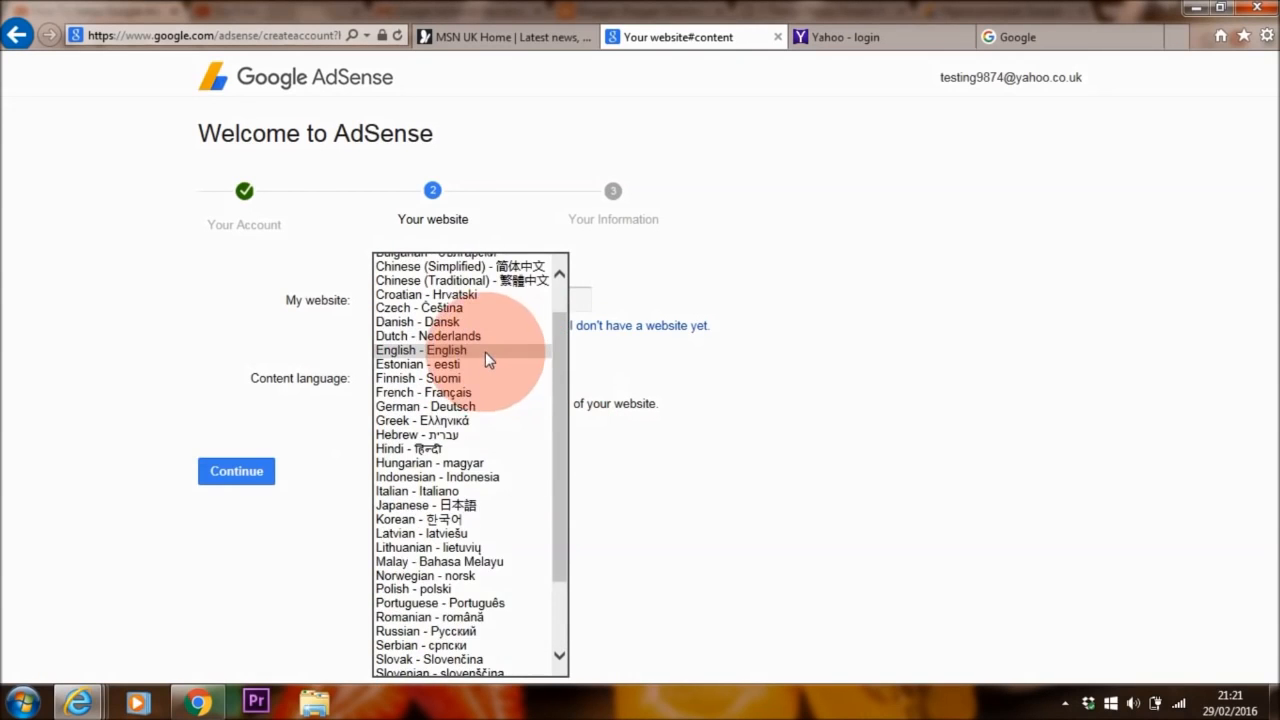
{"action": "left_click", "coordinate": [485, 352]}
{"action": "left_click", "coordinate": [248, 471]}
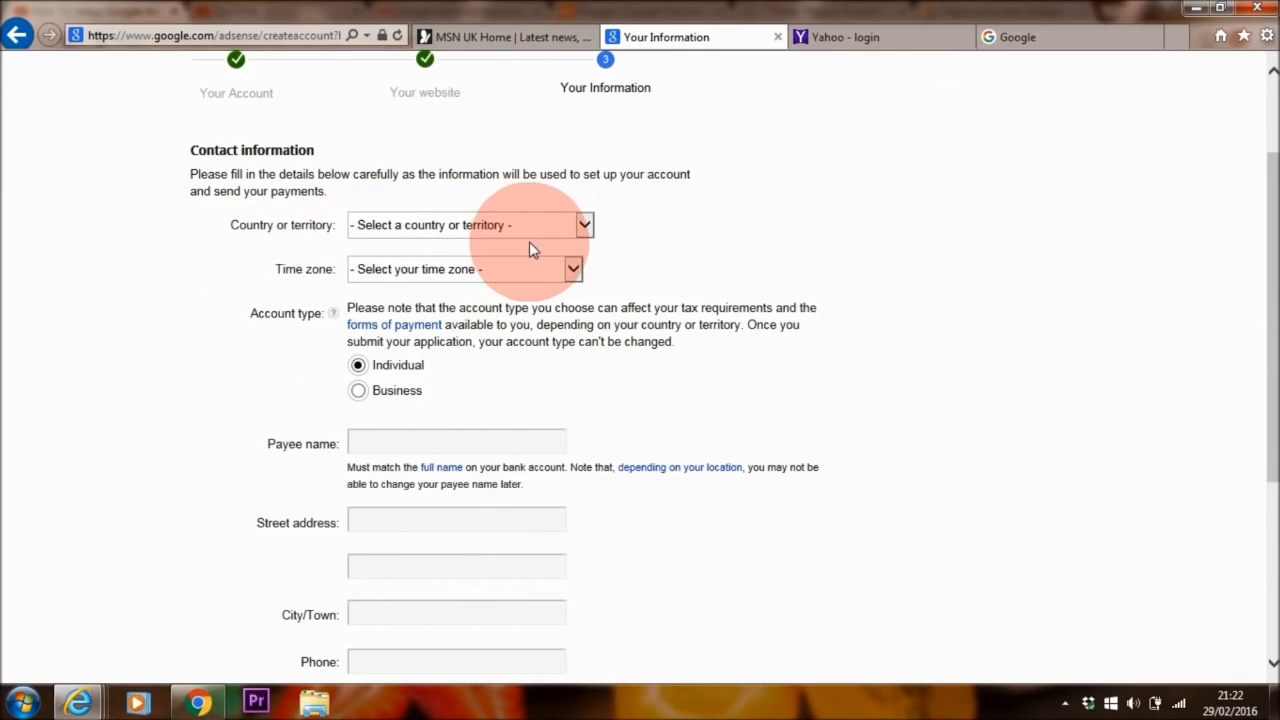
- Set the country to United Kingdom, go to the Payee name field, and scroll toward Submit
{"action": "left_click", "coordinate": [588, 228]}
{"action": "left_click_drag", "start_coordinate": [579, 263], "coordinate": [585, 578]}
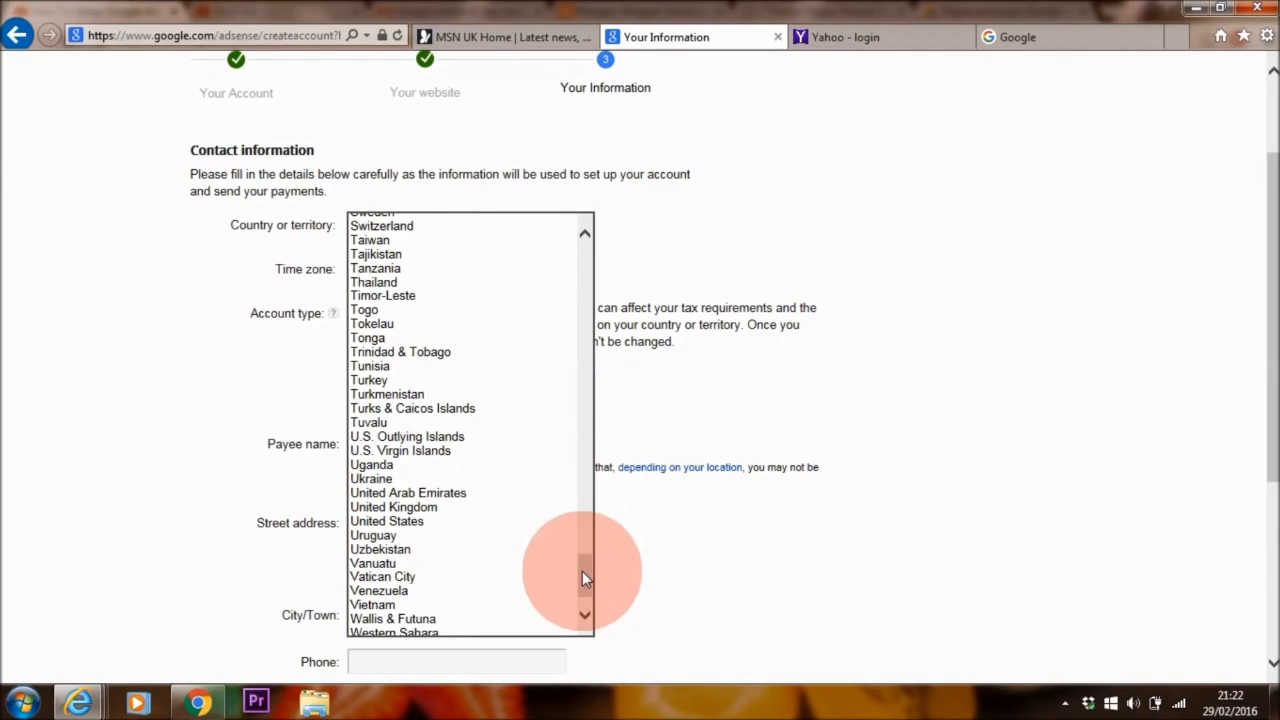
{"action": "left_click", "coordinate": [447, 508]}
{"action": "scroll", "coordinate": [400, 340], "scroll_direction": "down", "scroll_amount": 1}
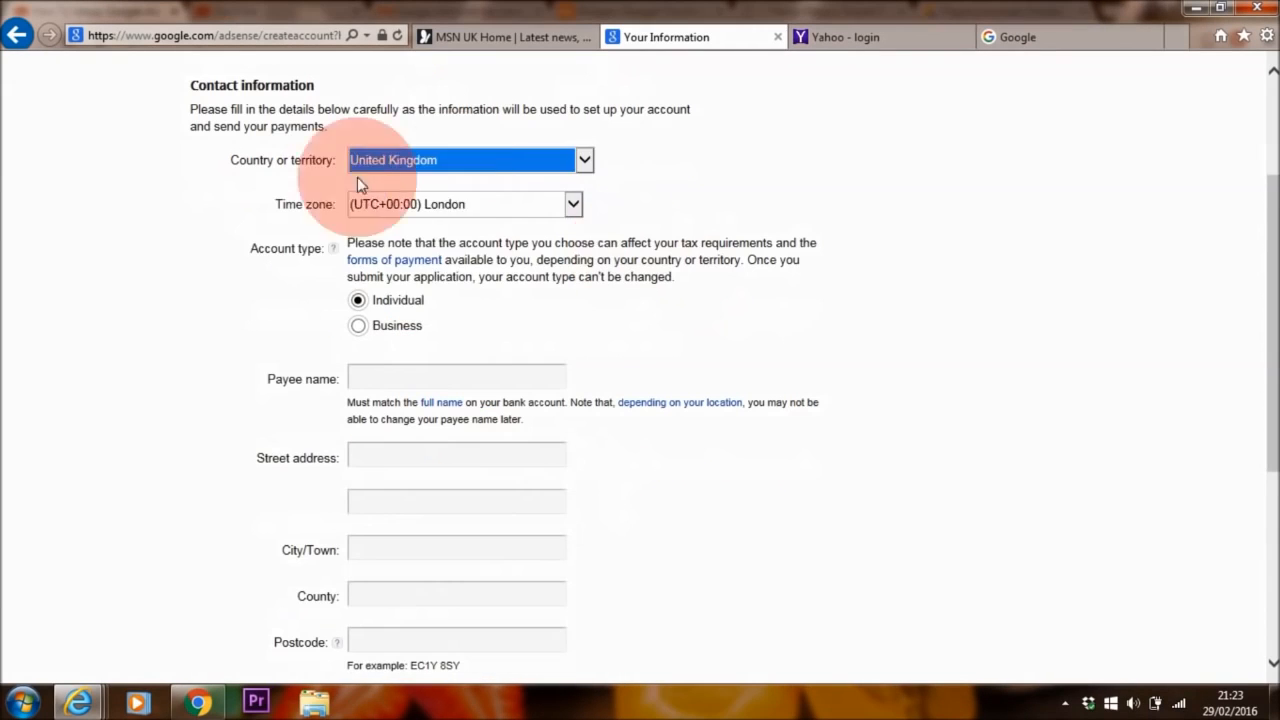
{"action": "scroll", "coordinate": [1255, 310], "scroll_direction": "down", "scroll_amount": 1}
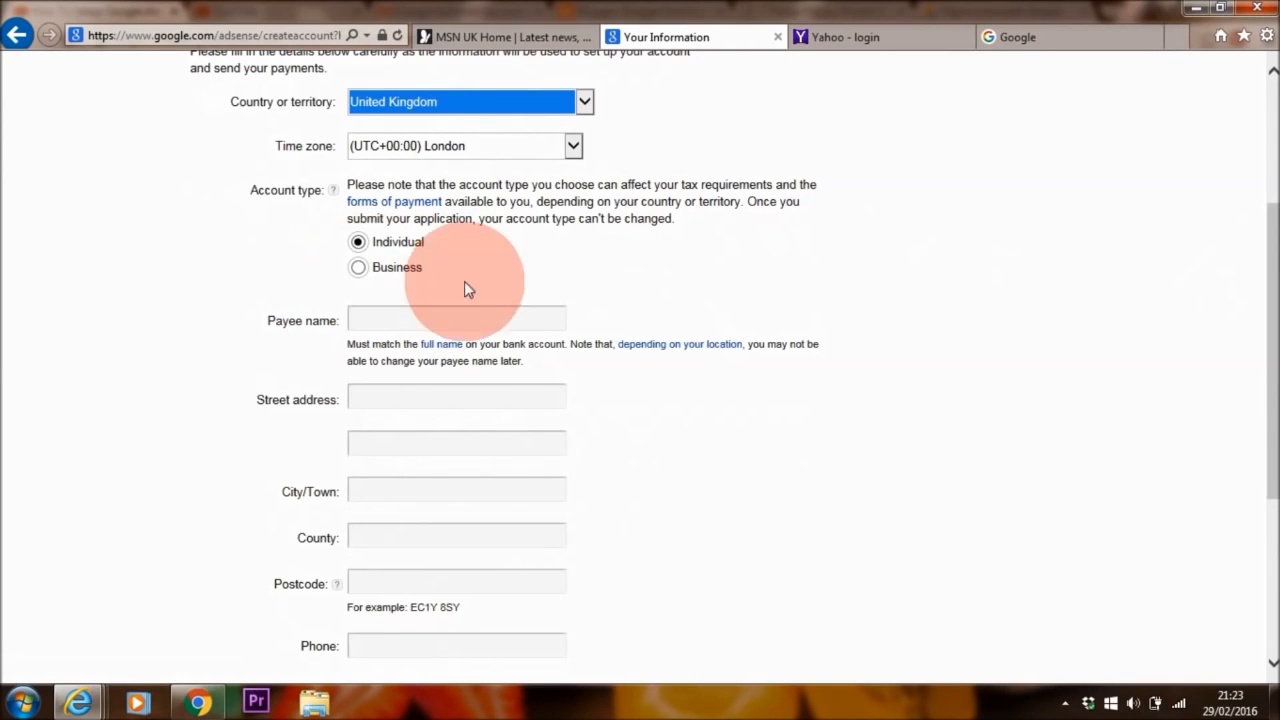
{"action": "left_click", "coordinate": [355, 316]}
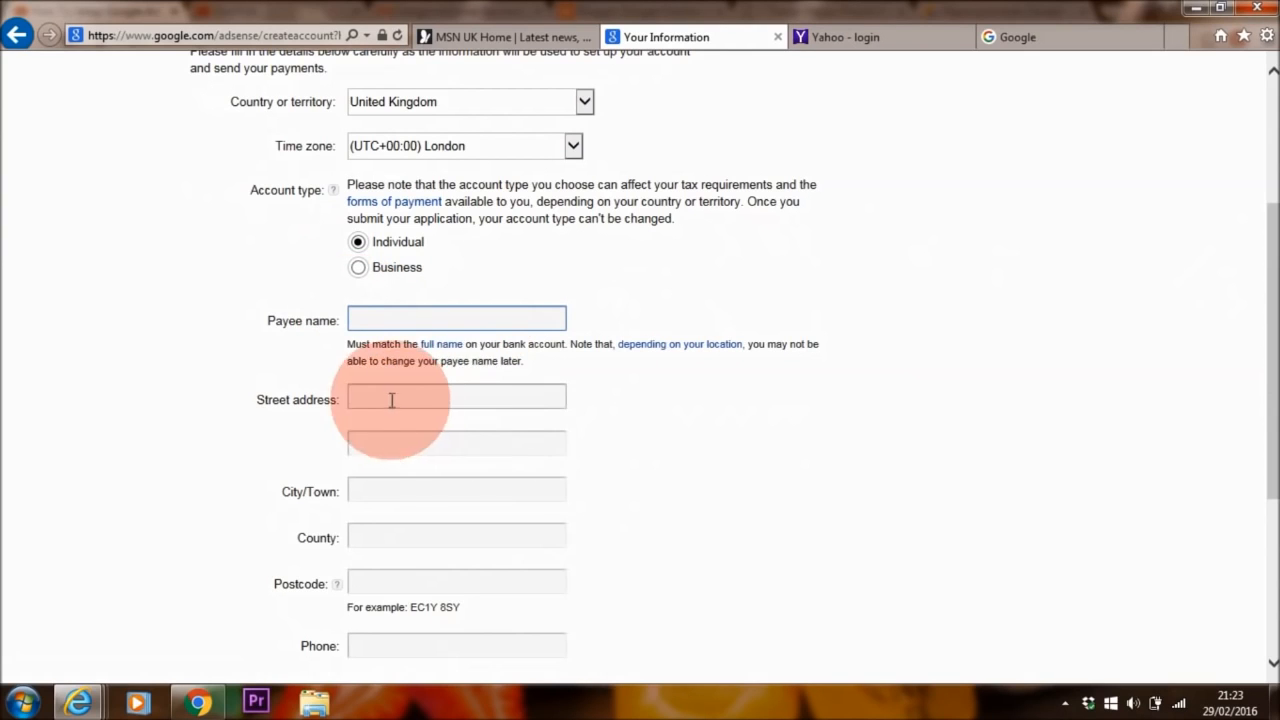
{"action": "scroll", "coordinate": [1236, 402], "scroll_direction": "down", "scroll_amount": 3}
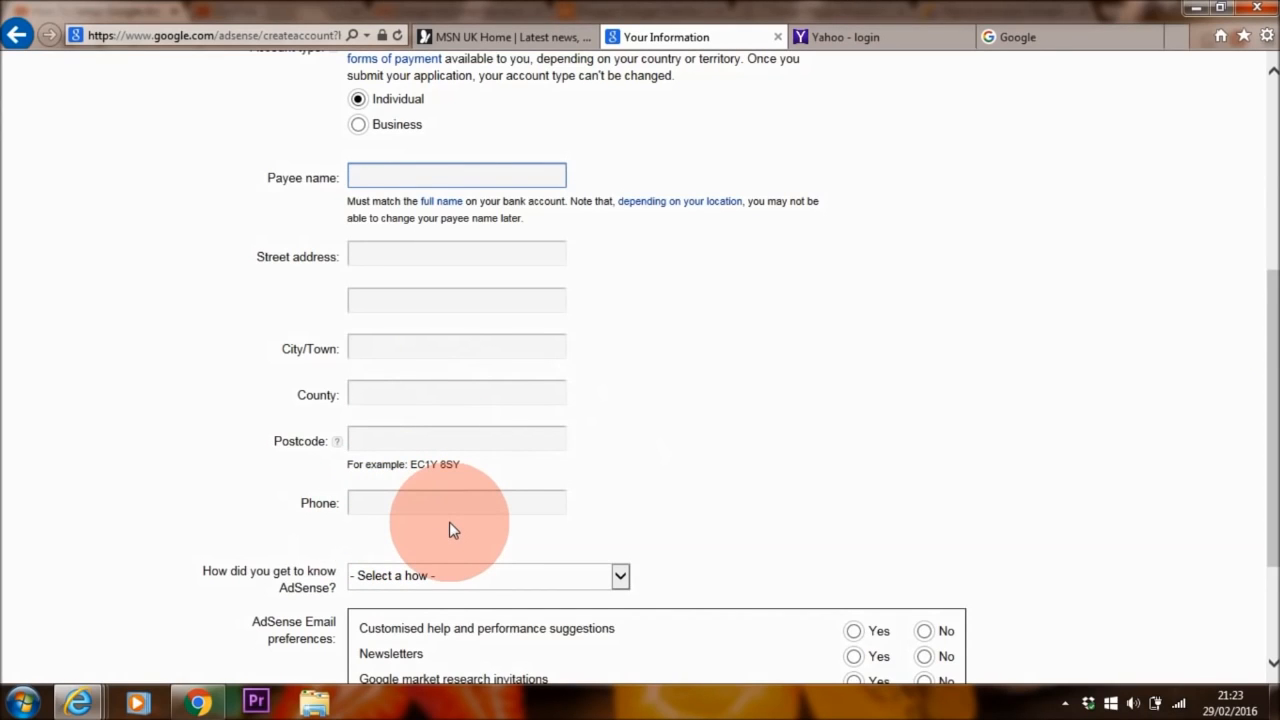
{"action": "scroll", "coordinate": [1245, 530], "scroll_direction": "down", "scroll_amount": 4}
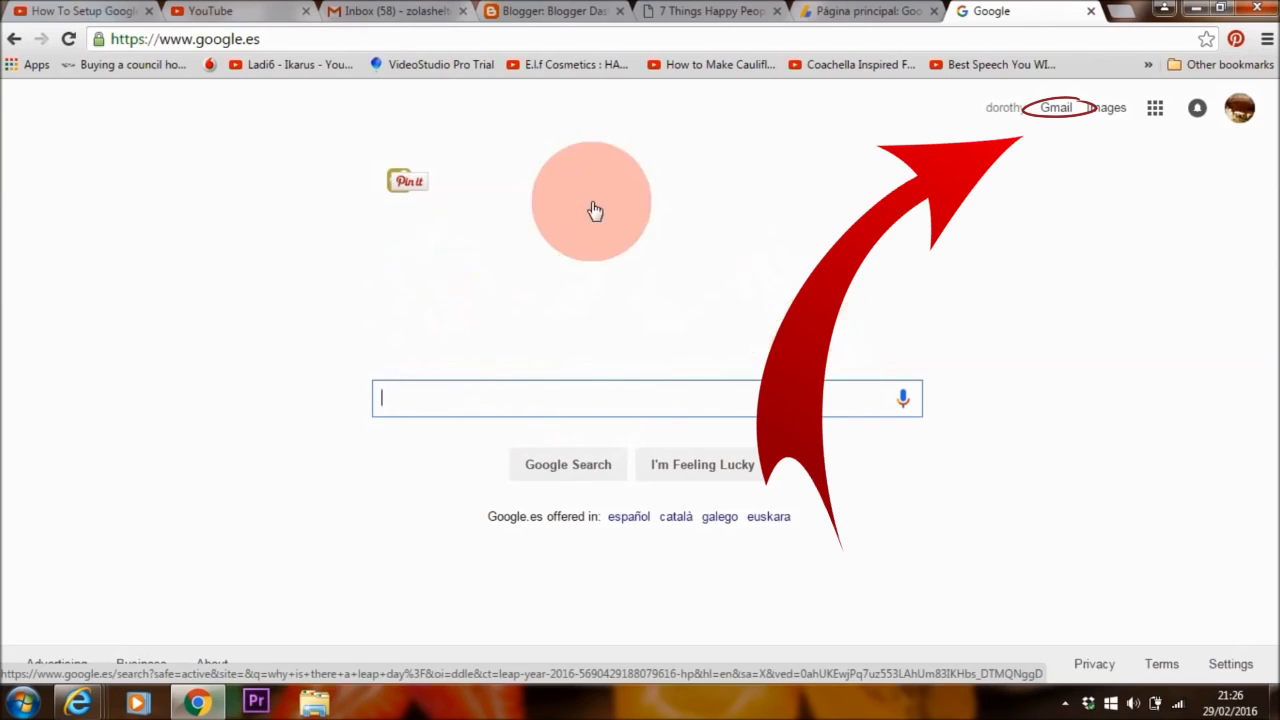
- Open the AdSense application-reviewed email in Gmail and follow its Get started now link
{"action": "left_click", "coordinate": [1060, 110]}
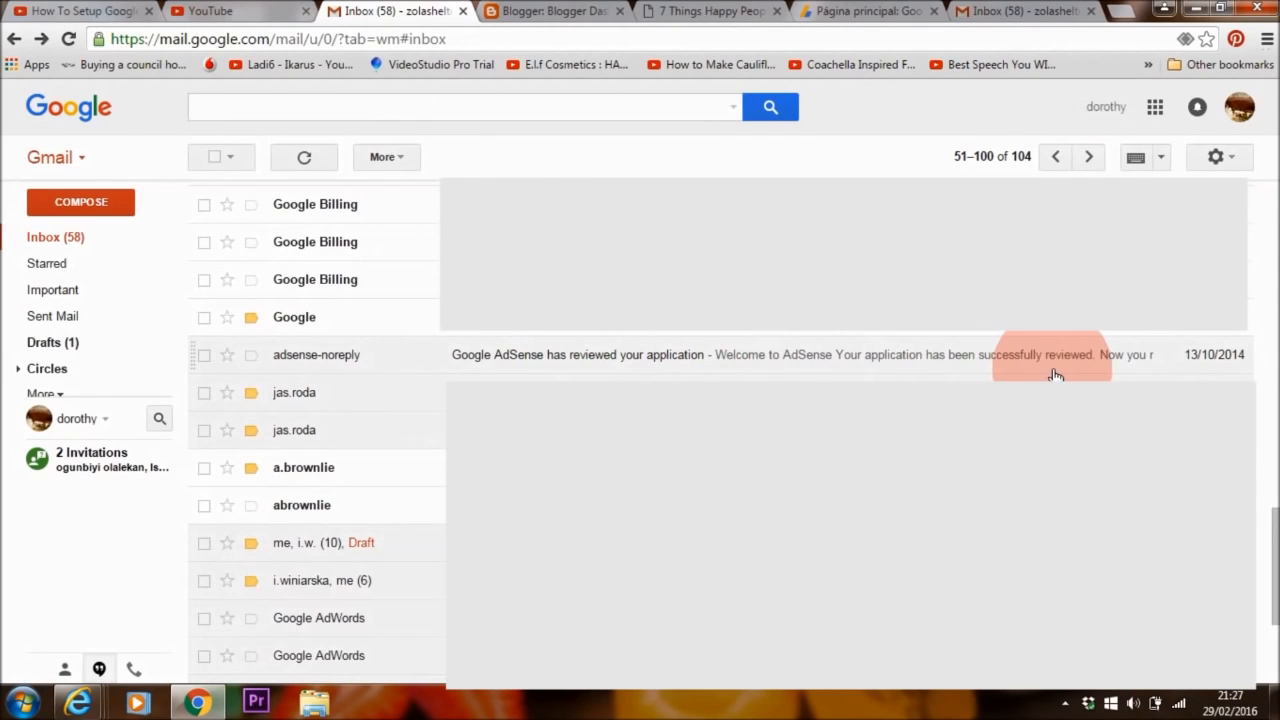
{"action": "left_click", "coordinate": [786, 362]}
{"action": "scroll", "coordinate": [786, 362], "scroll_direction": "down", "scroll_amount": 3}
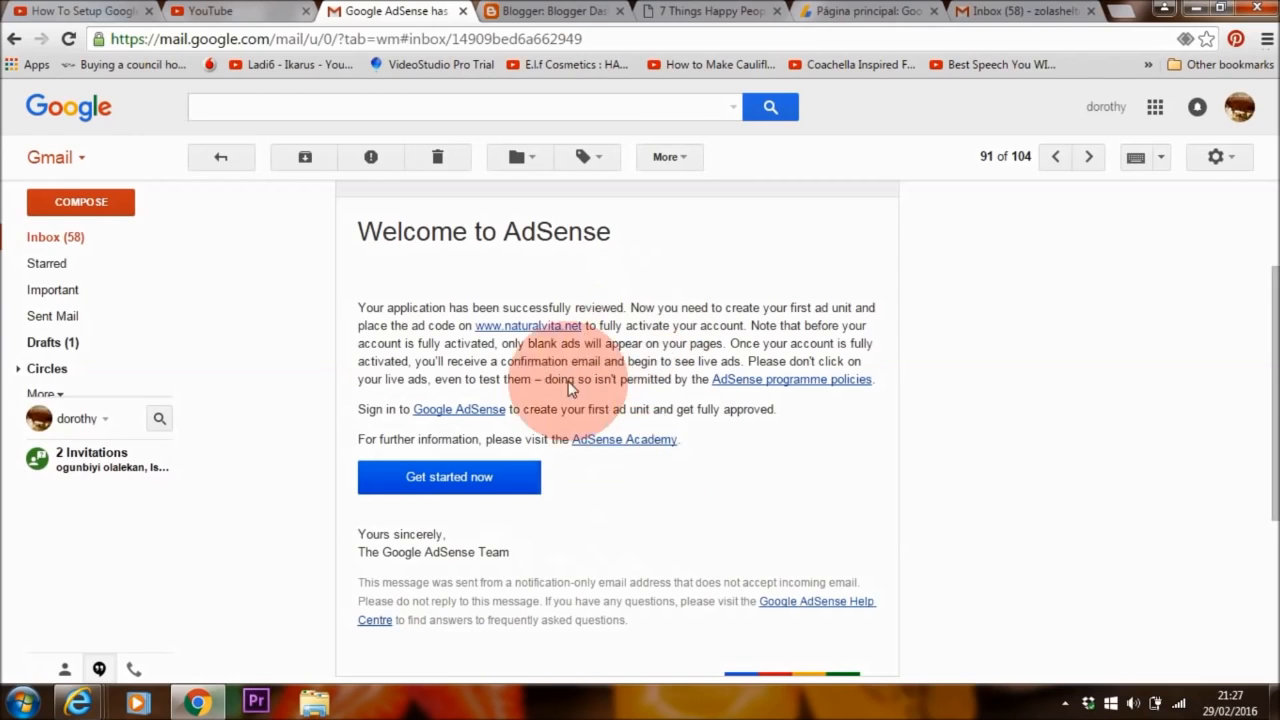
{"action": "left_click", "coordinate": [483, 492]}
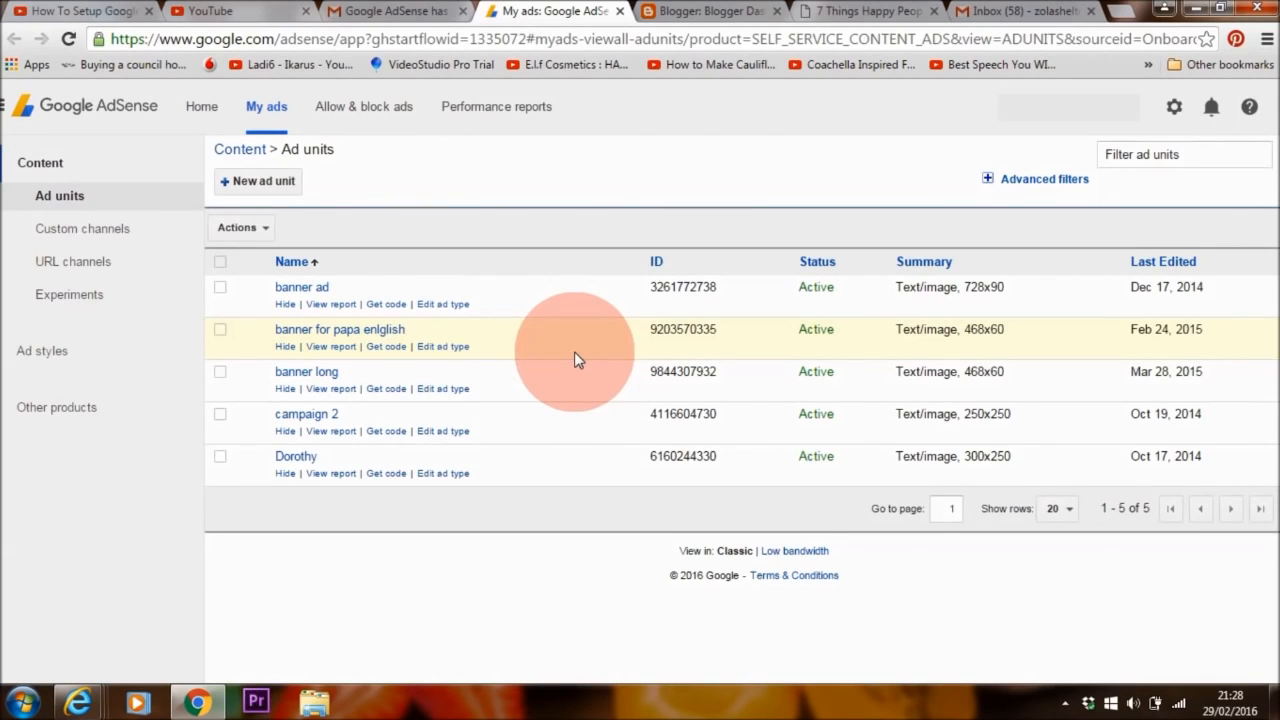
- Move from Home through the settings menu to My ads, then begin a New ad unit
{"action": "left_click", "coordinate": [199, 108]}
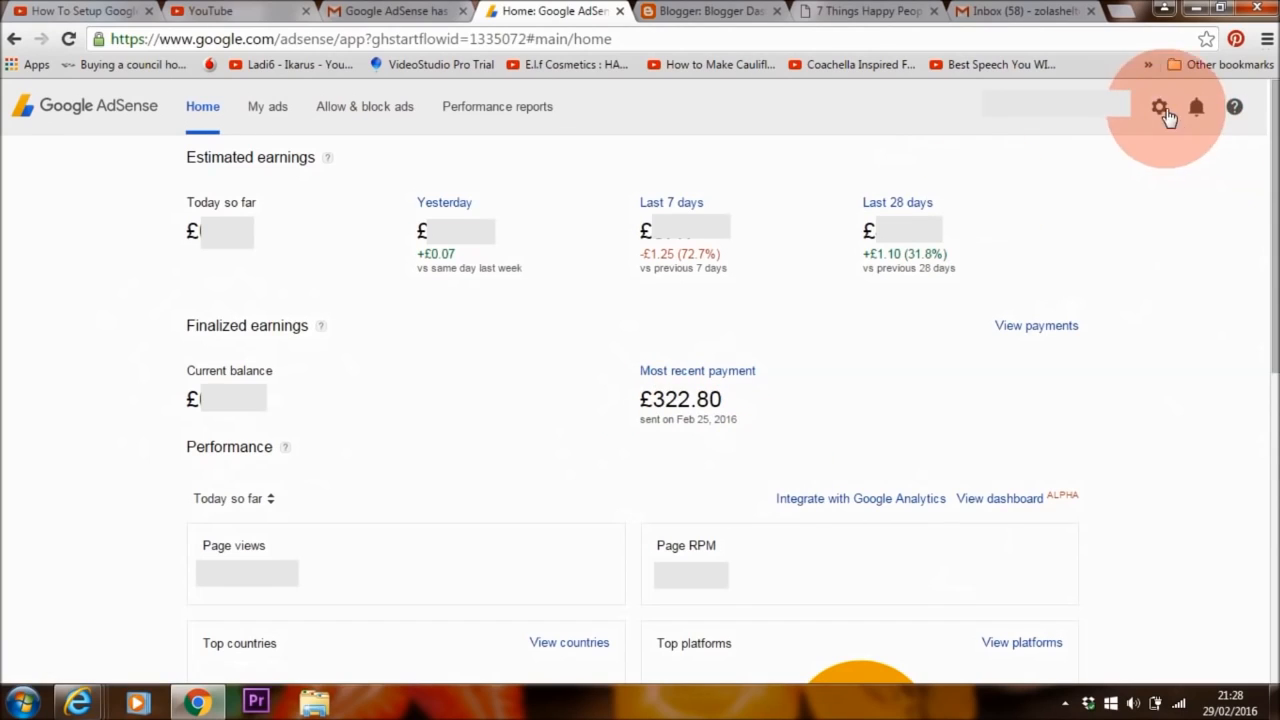
{"action": "left_click", "coordinate": [1158, 106]}
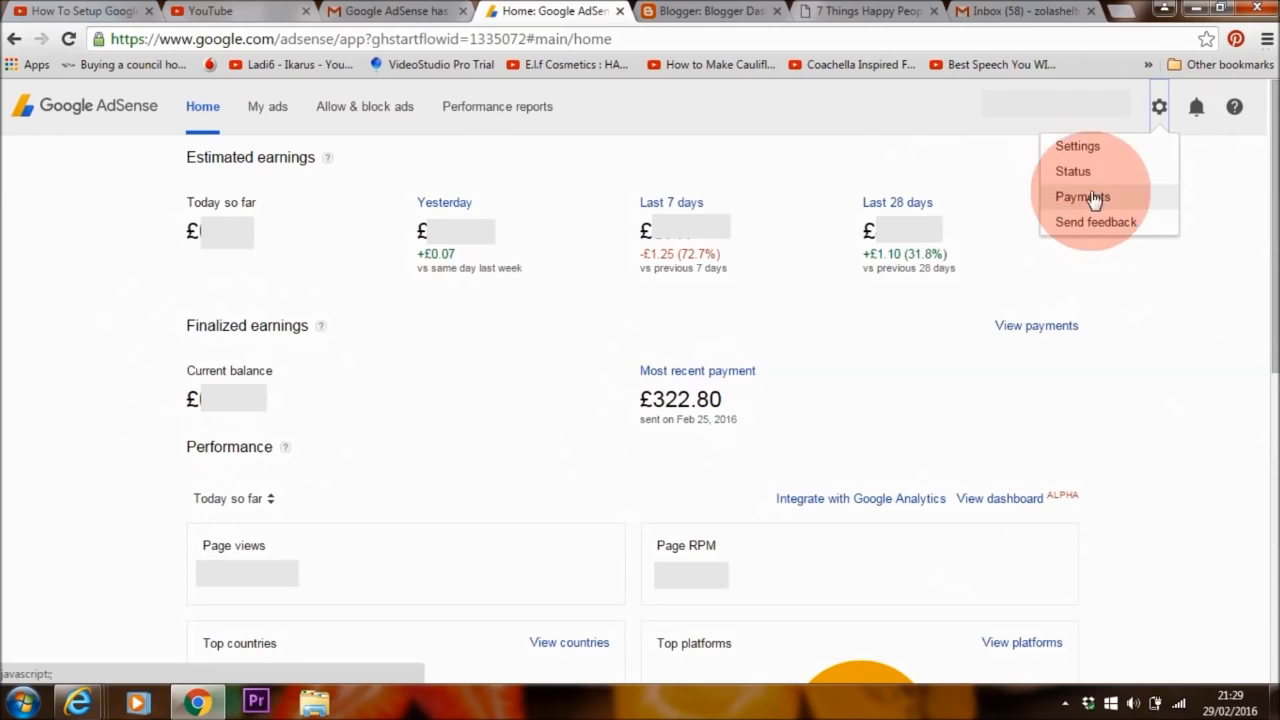
{"action": "left_click", "coordinate": [279, 110]}
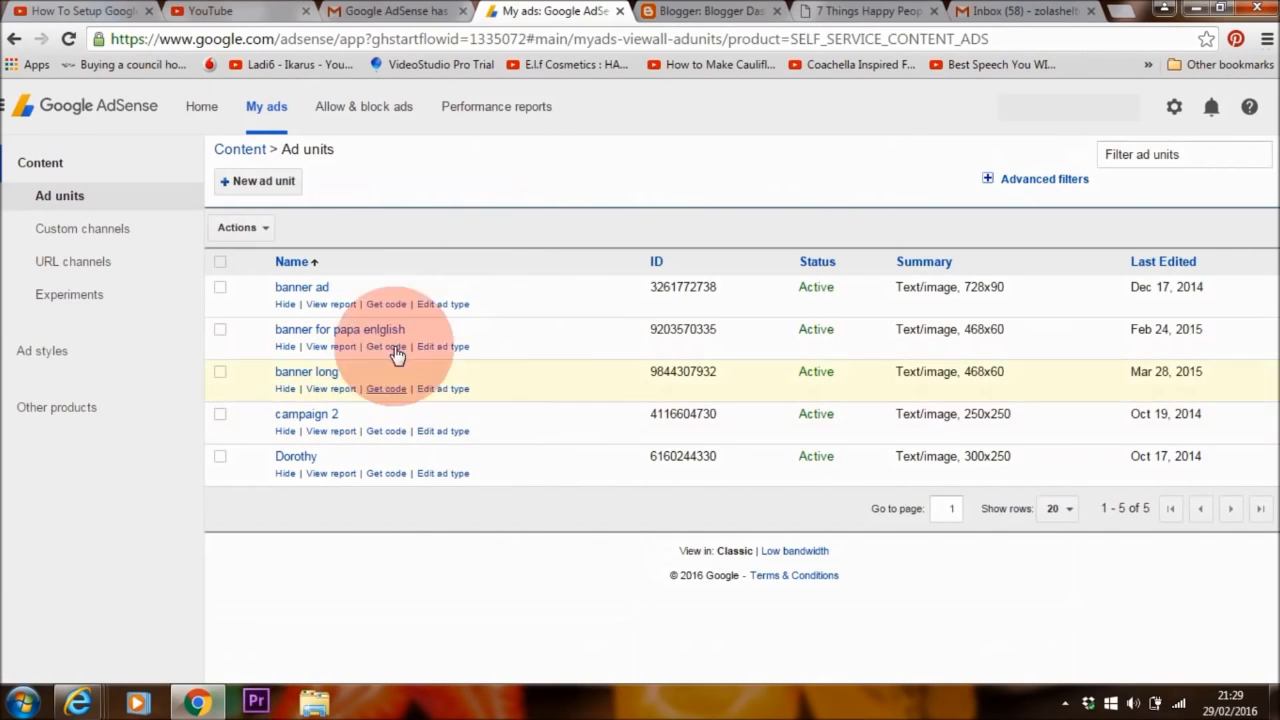
{"action": "left_click", "coordinate": [265, 182]}
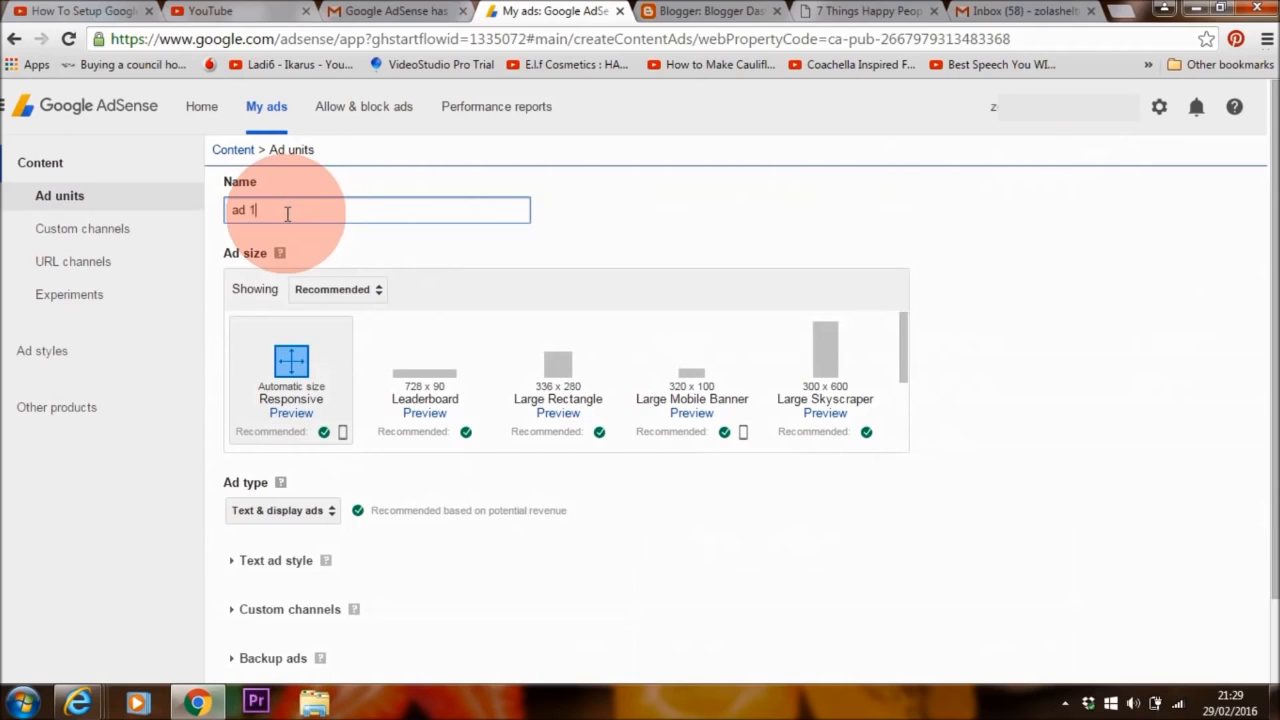
- Compare horizontal, vertical and rectangular size options, then choose the 300 x 250 Medium Rectangle
{"action": "left_click", "coordinate": [338, 289]}
{"action": "left_click", "coordinate": [378, 320]}
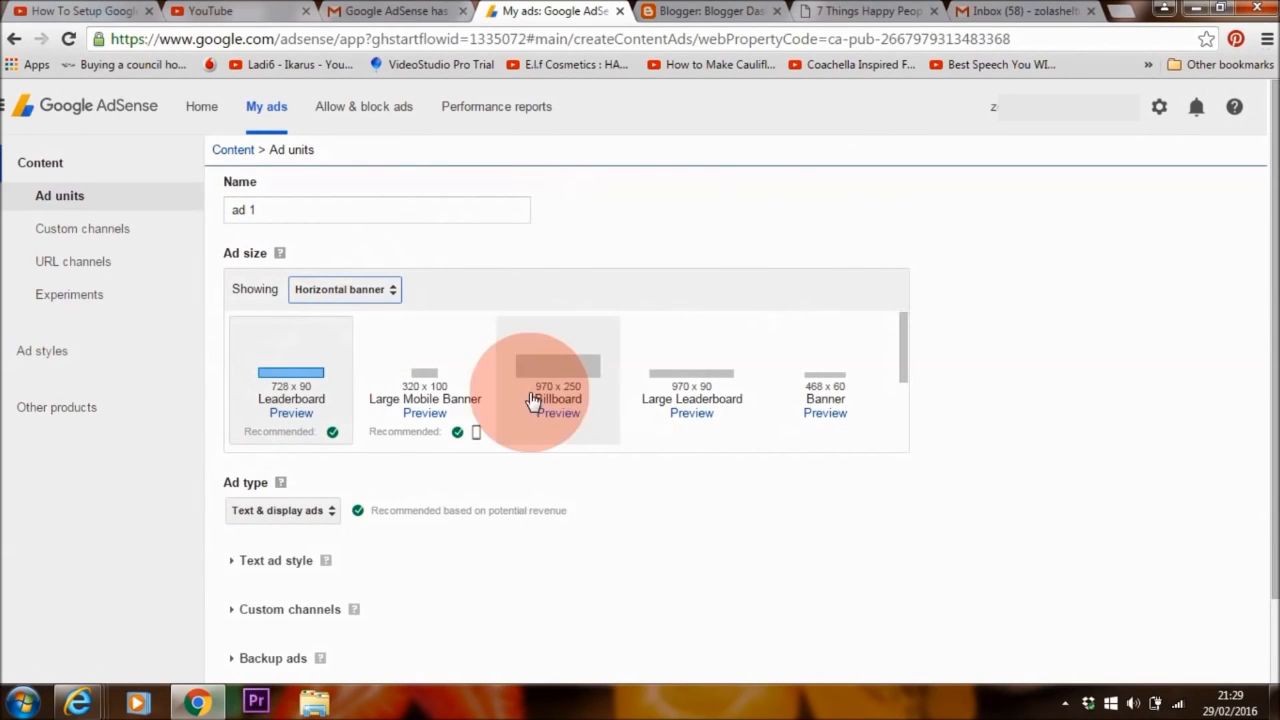
{"action": "left_click", "coordinate": [380, 293]}
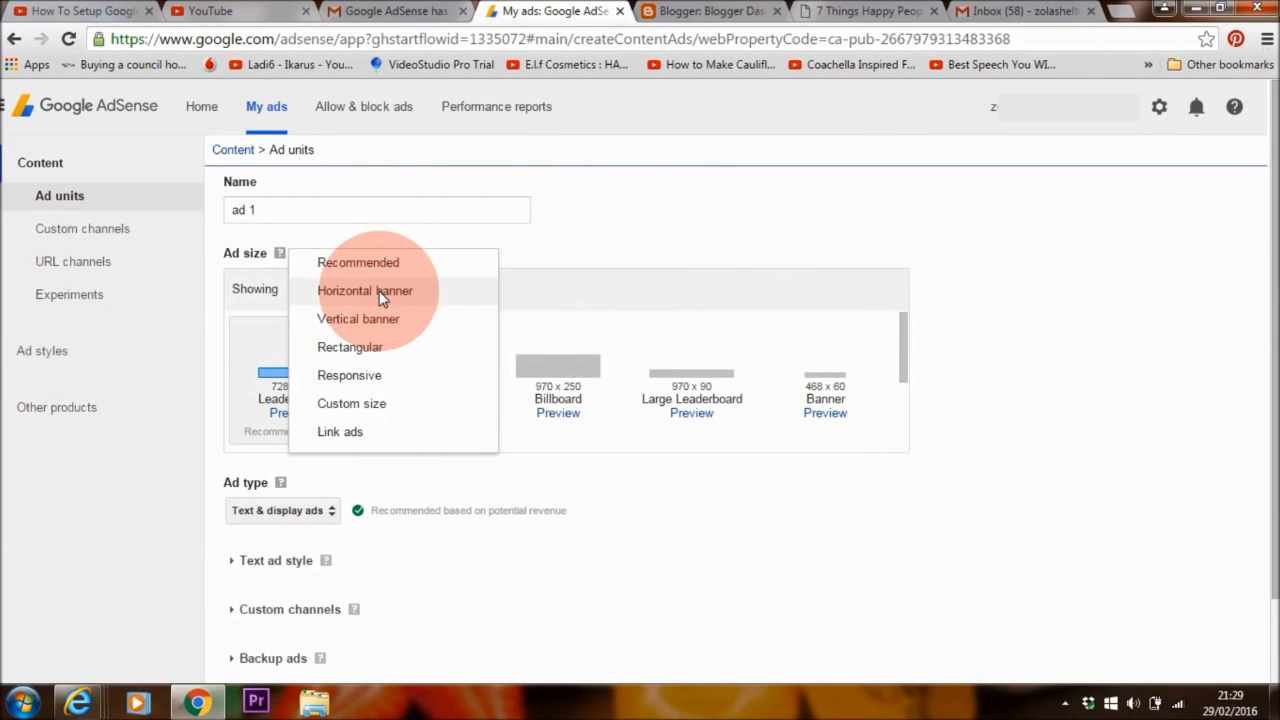
{"action": "left_click", "coordinate": [345, 318]}
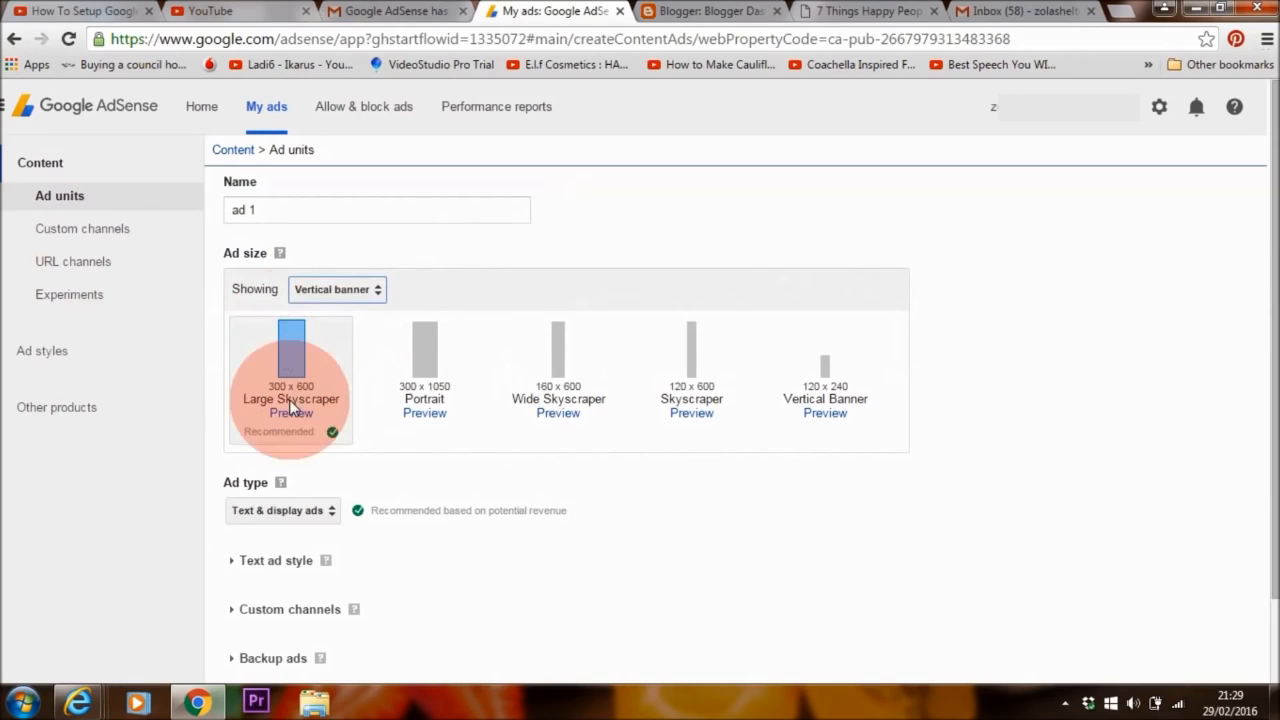
{"action": "left_click", "coordinate": [335, 289]}
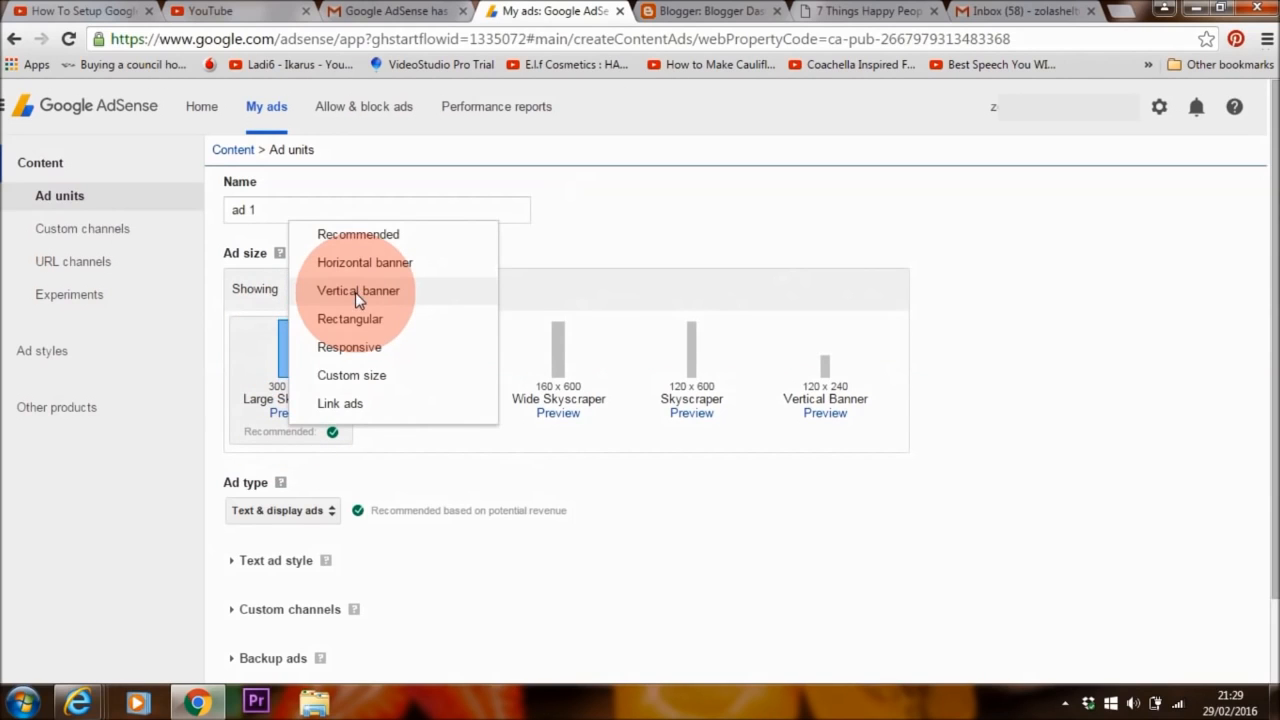
{"action": "left_click", "coordinate": [350, 318]}
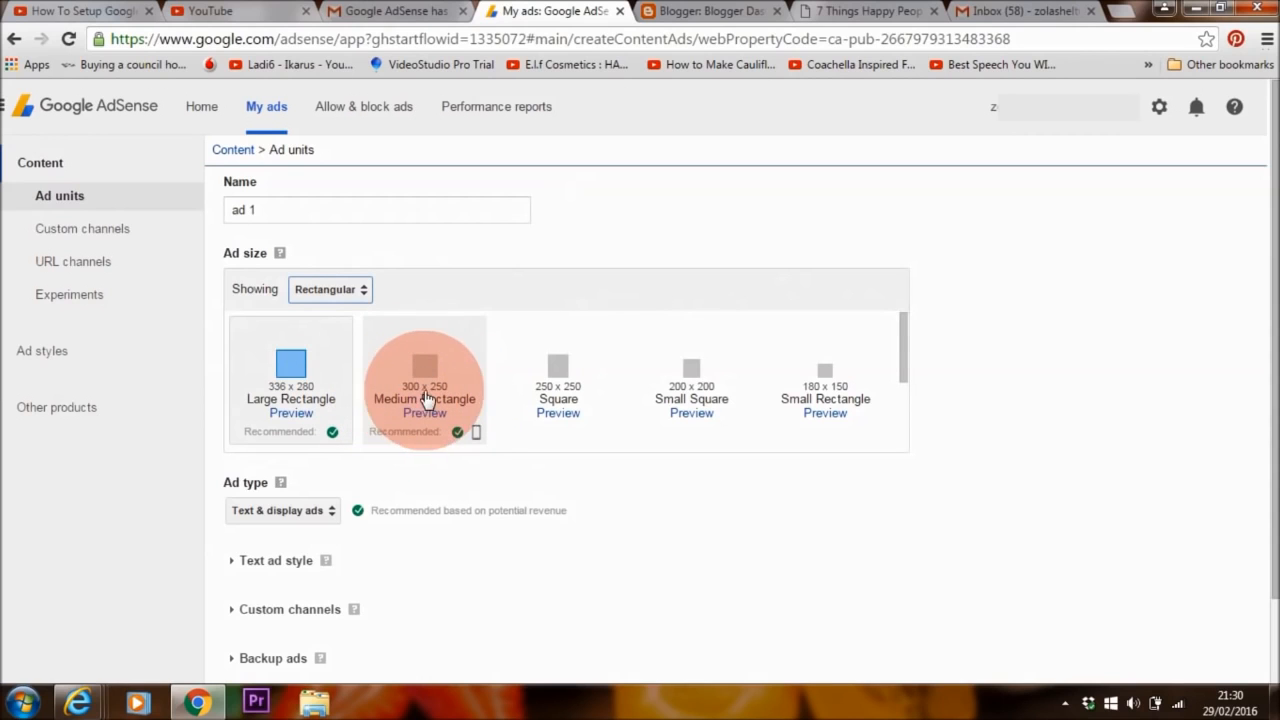
{"action": "left_click", "coordinate": [425, 370]}
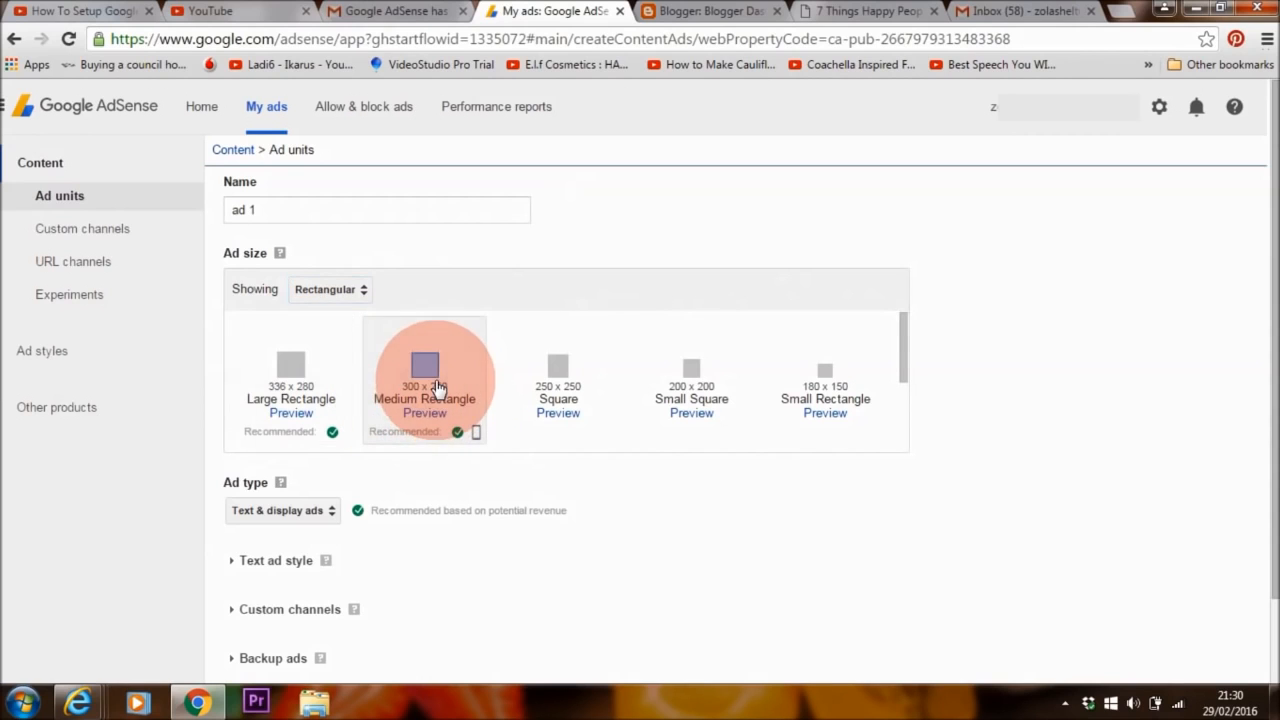
{"action": "left_click", "coordinate": [857, 10]}
{"action": "left_click_drag", "start_coordinate": [1268, 244], "coordinate": [1268, 445]}
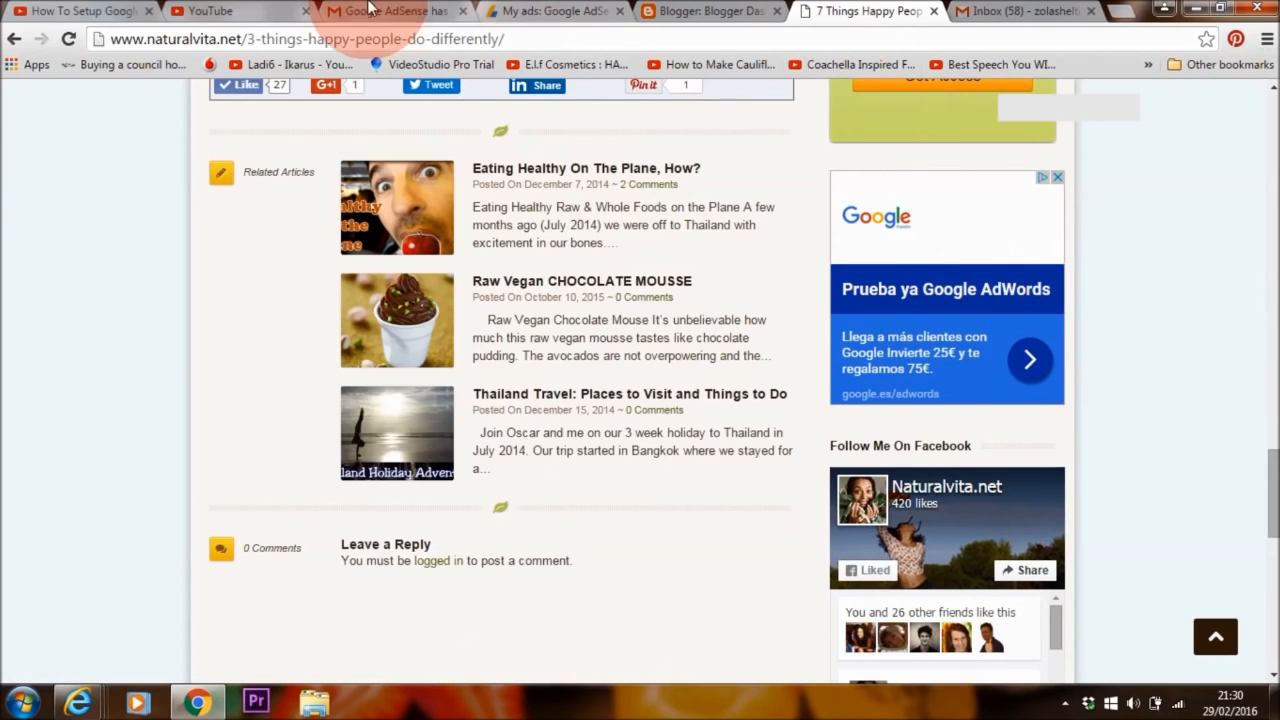
{"action": "left_click", "coordinate": [550, 12]}
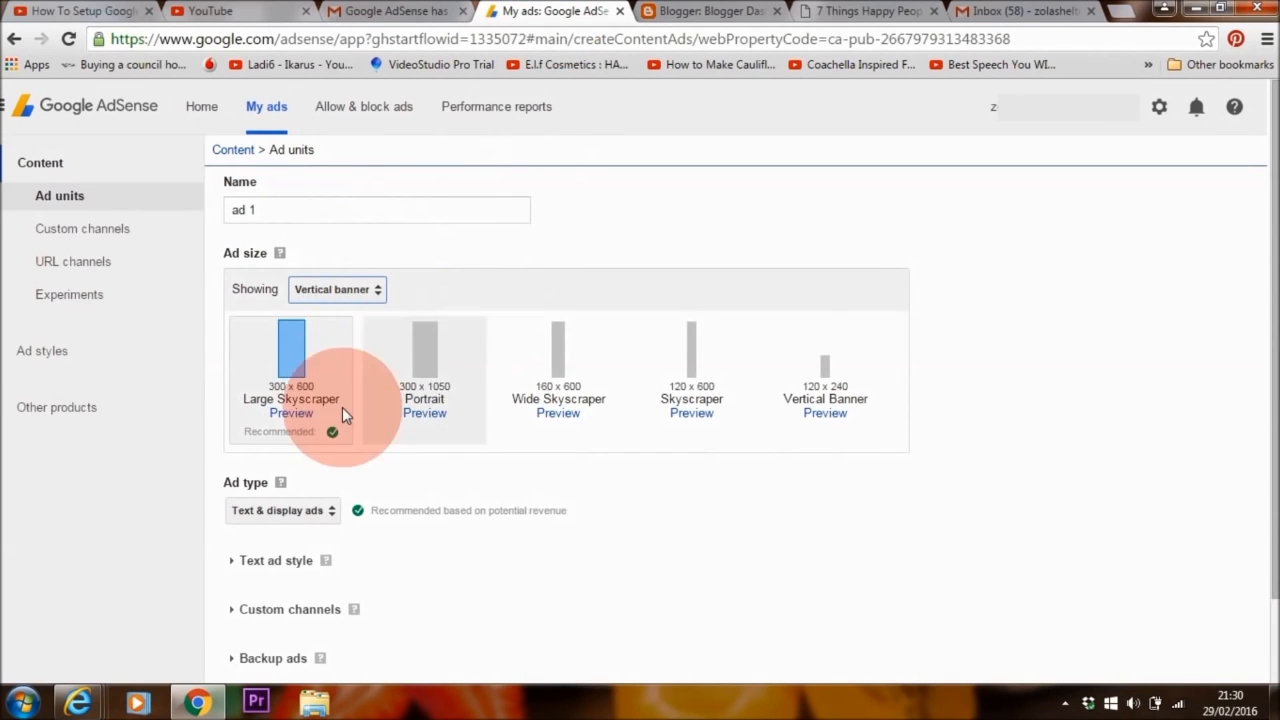
{"action": "left_click", "coordinate": [915, 12]}
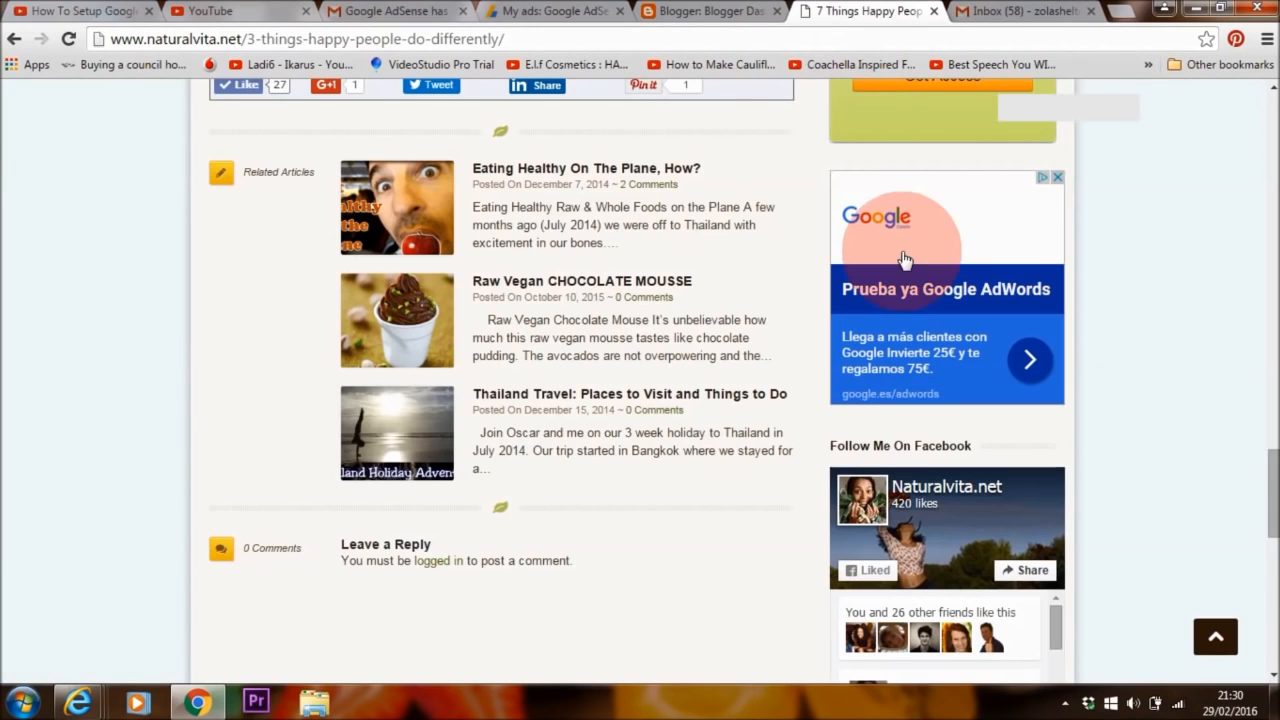
{"action": "scroll", "coordinate": [1268, 505], "scroll_direction": "down", "scroll_amount": 3}
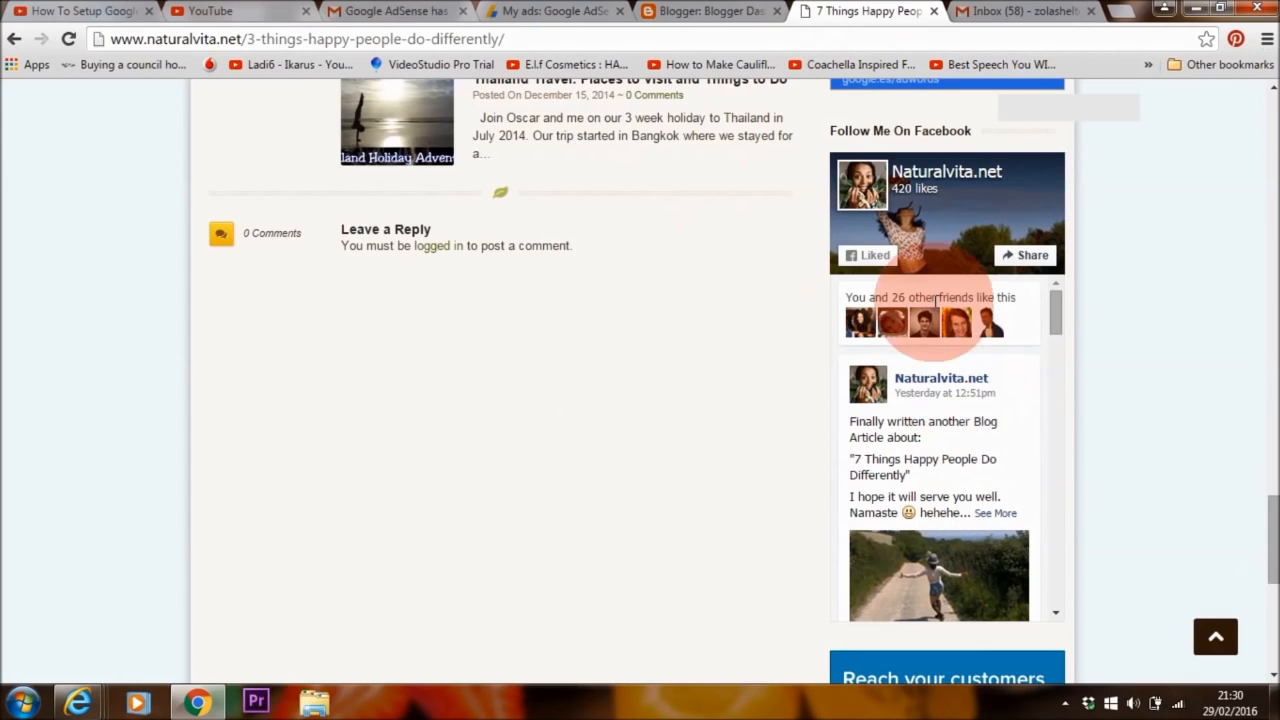
{"action": "left_click", "coordinate": [576, 13]}
{"action": "left_click", "coordinate": [372, 290]}
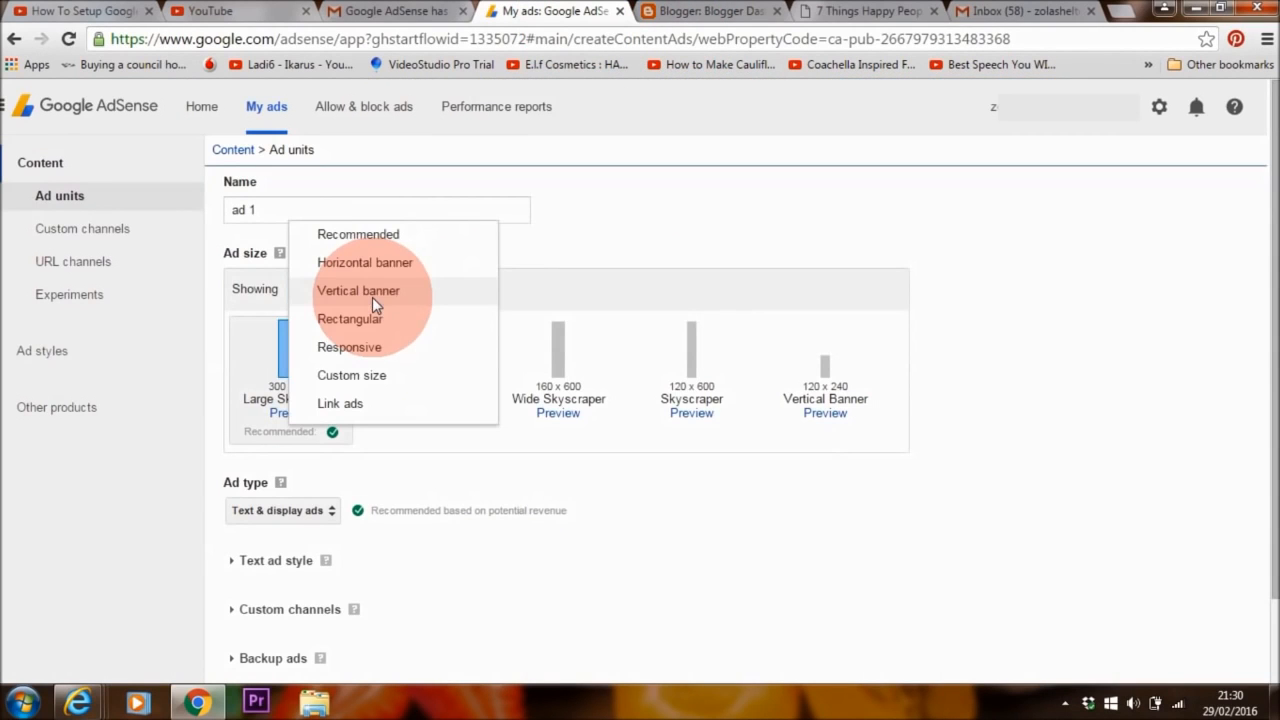
{"action": "left_click", "coordinate": [412, 318]}
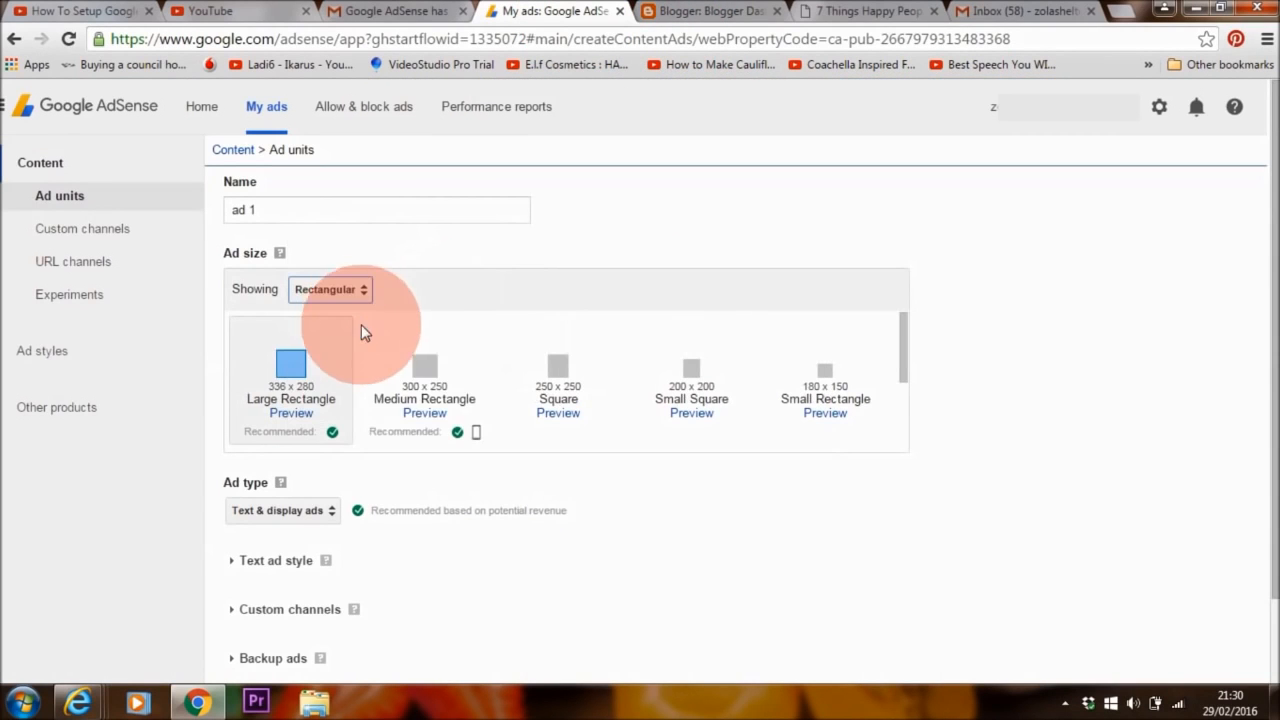
{"action": "left_click", "coordinate": [424, 380]}
{"action": "scroll", "coordinate": [259, 444], "scroll_direction": "down", "scroll_amount": 1}
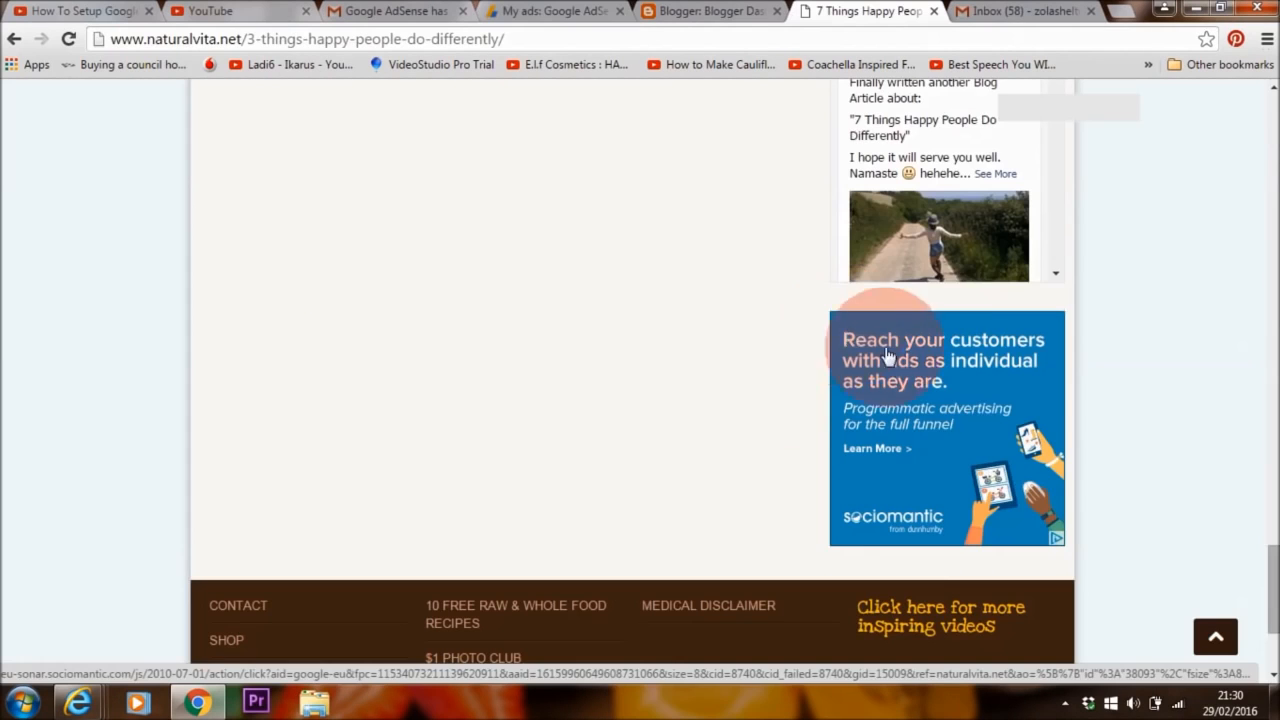
{"action": "left_click", "coordinate": [538, 17]}
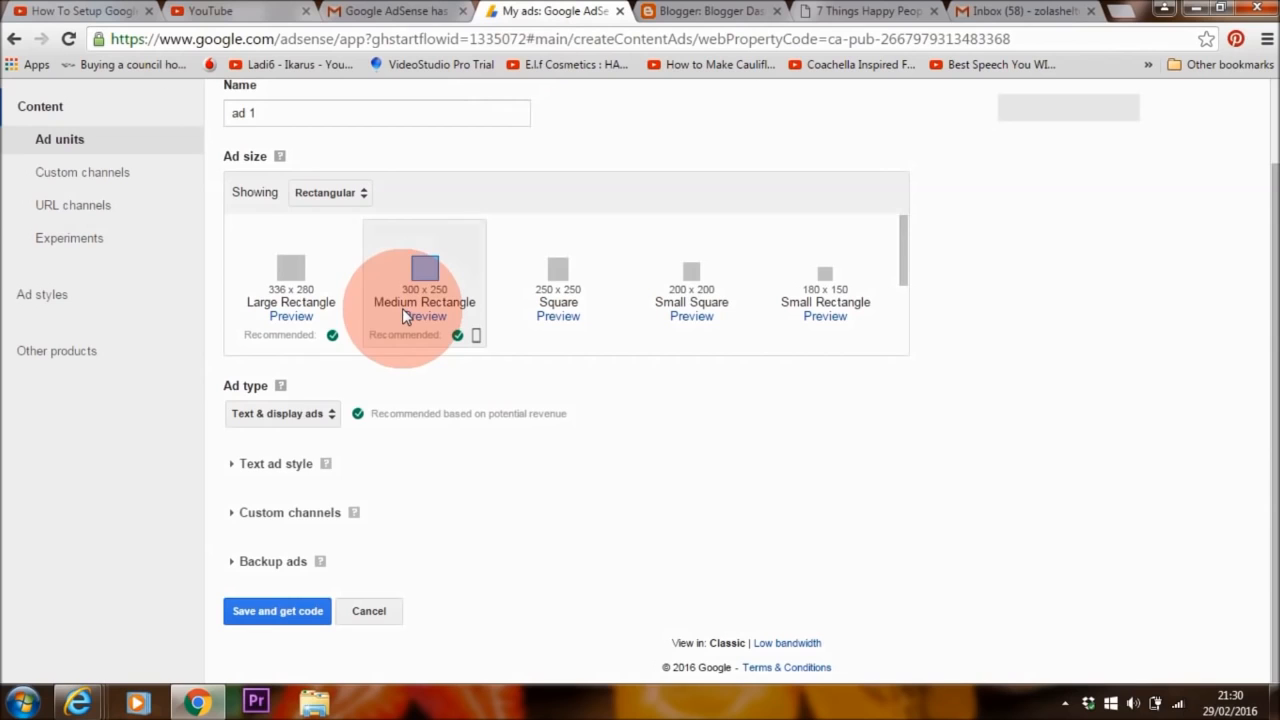
- Pick the Minimalist text ad style and make an editable copy of it
{"action": "left_click", "coordinate": [340, 472]}
{"action": "left_click", "coordinate": [460, 548]}
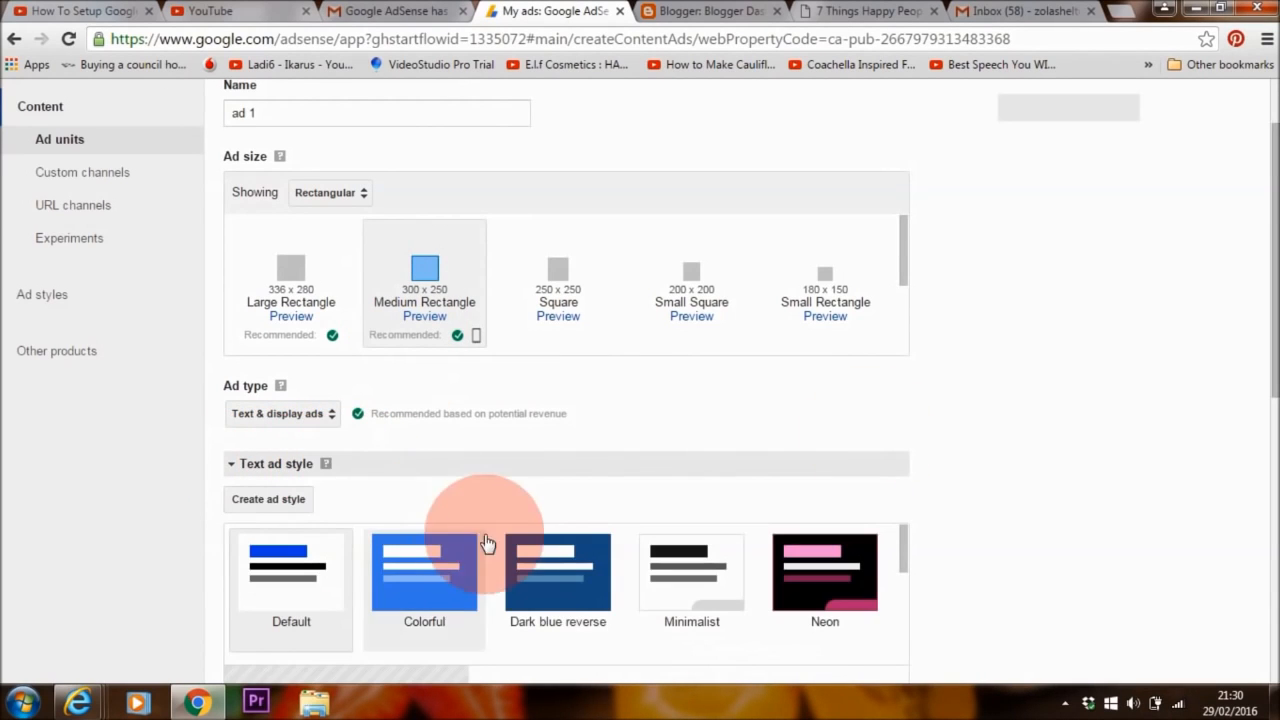
{"action": "left_click_drag", "start_coordinate": [1272, 343], "coordinate": [1272, 491]}
{"action": "left_click", "coordinate": [688, 245]}
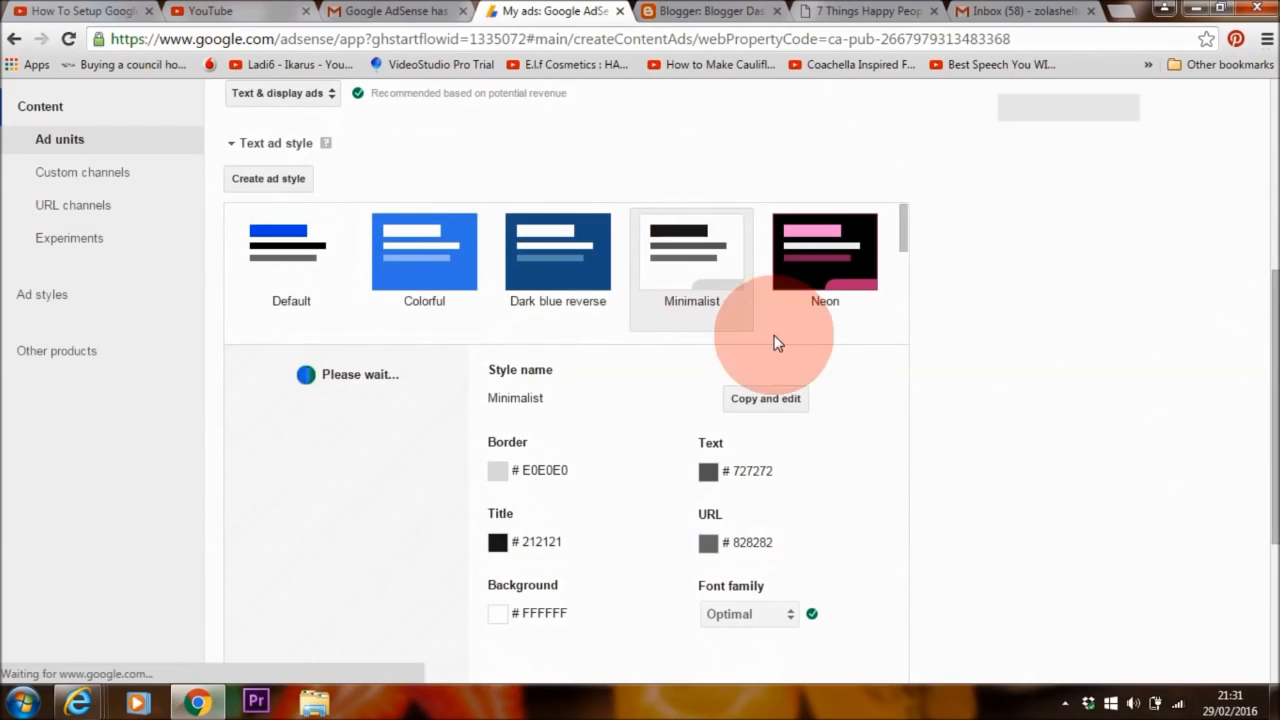
{"action": "scroll", "coordinate": [1257, 457], "scroll_direction": "down", "scroll_amount": 1}
{"action": "left_click", "coordinate": [768, 306]}
- Give the copy border 804000 and title colour 400058, and save it as ad1
{"action": "left_click", "coordinate": [712, 372]}
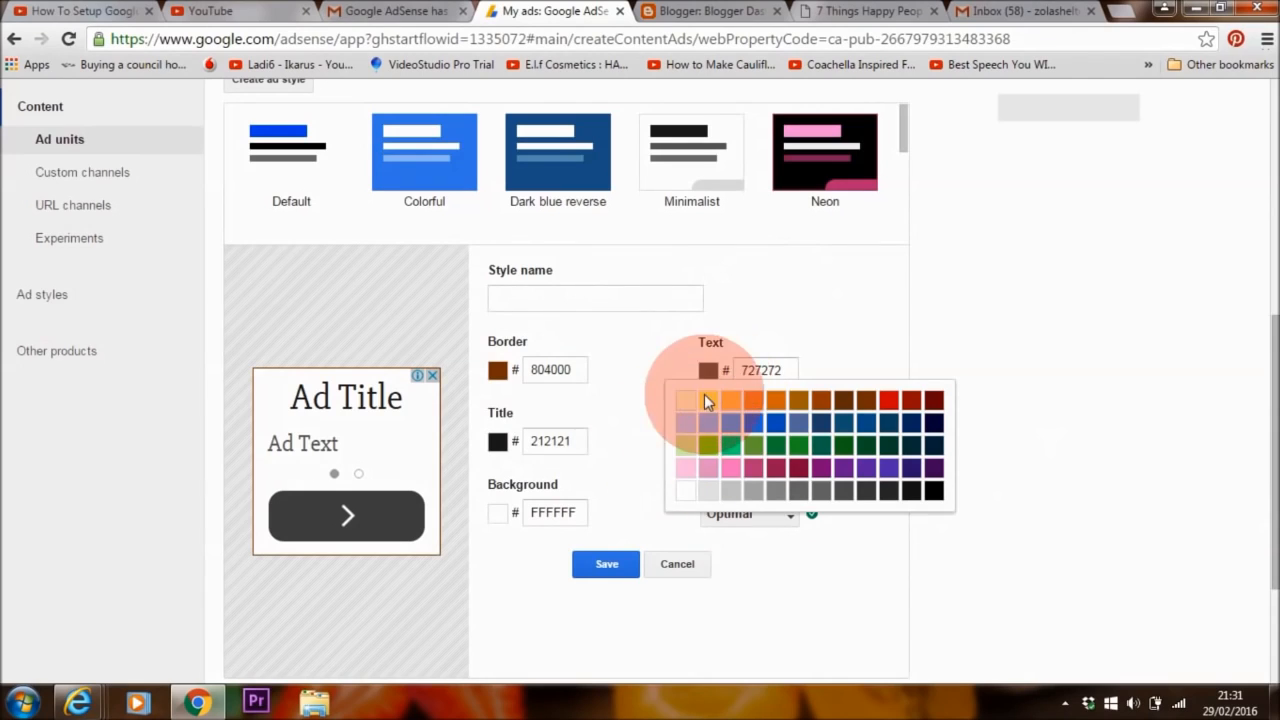
{"action": "left_click", "coordinate": [820, 376]}
{"action": "left_click", "coordinate": [498, 444]}
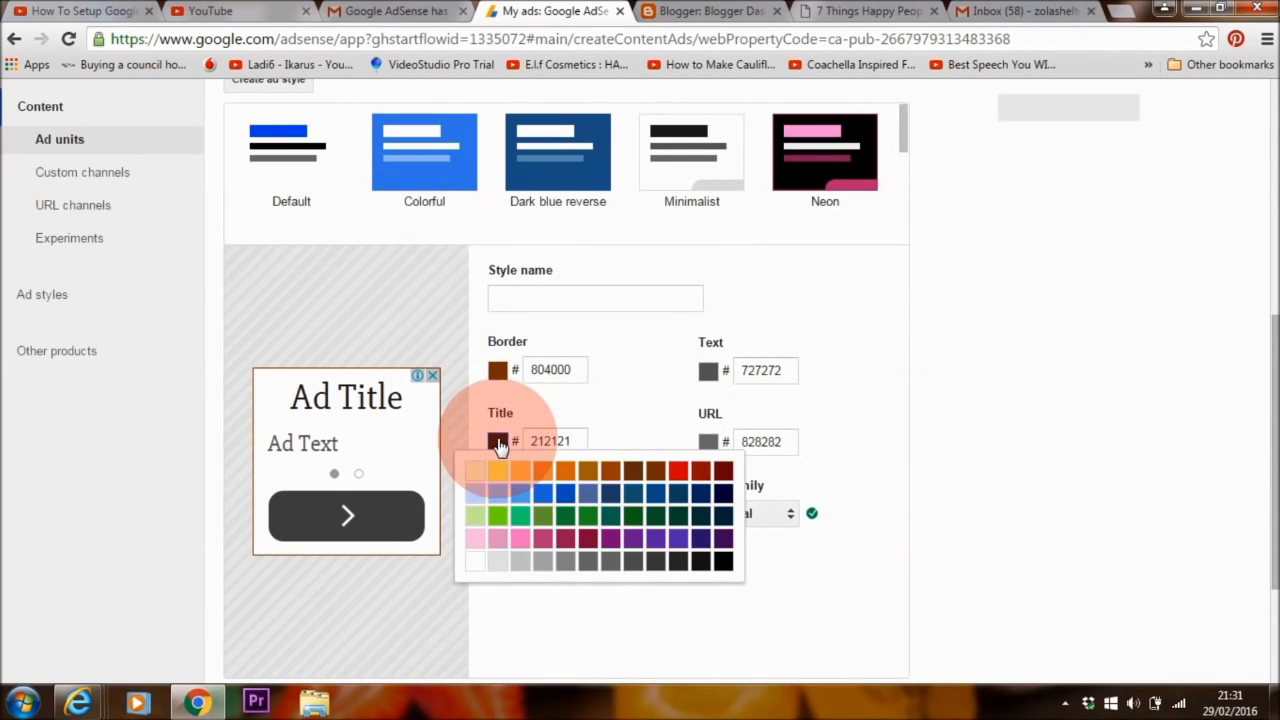
{"action": "left_click", "coordinate": [720, 545]}
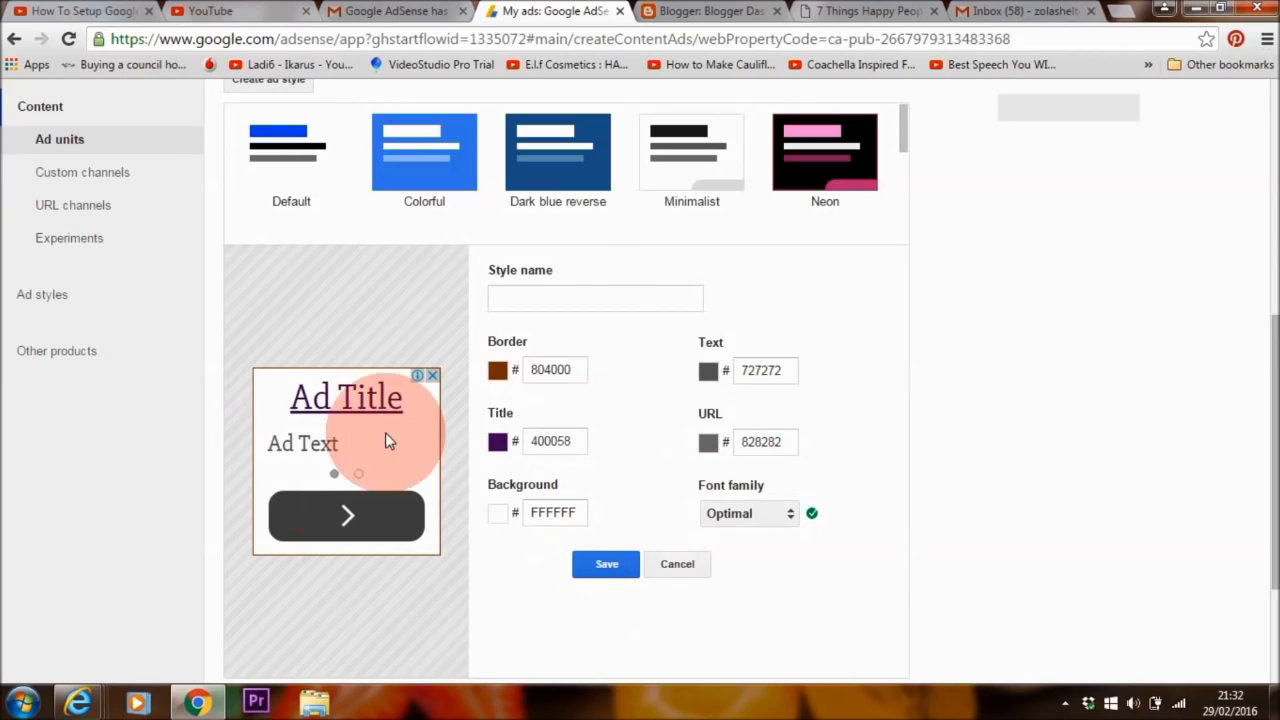
{"action": "left_click", "coordinate": [600, 566]}
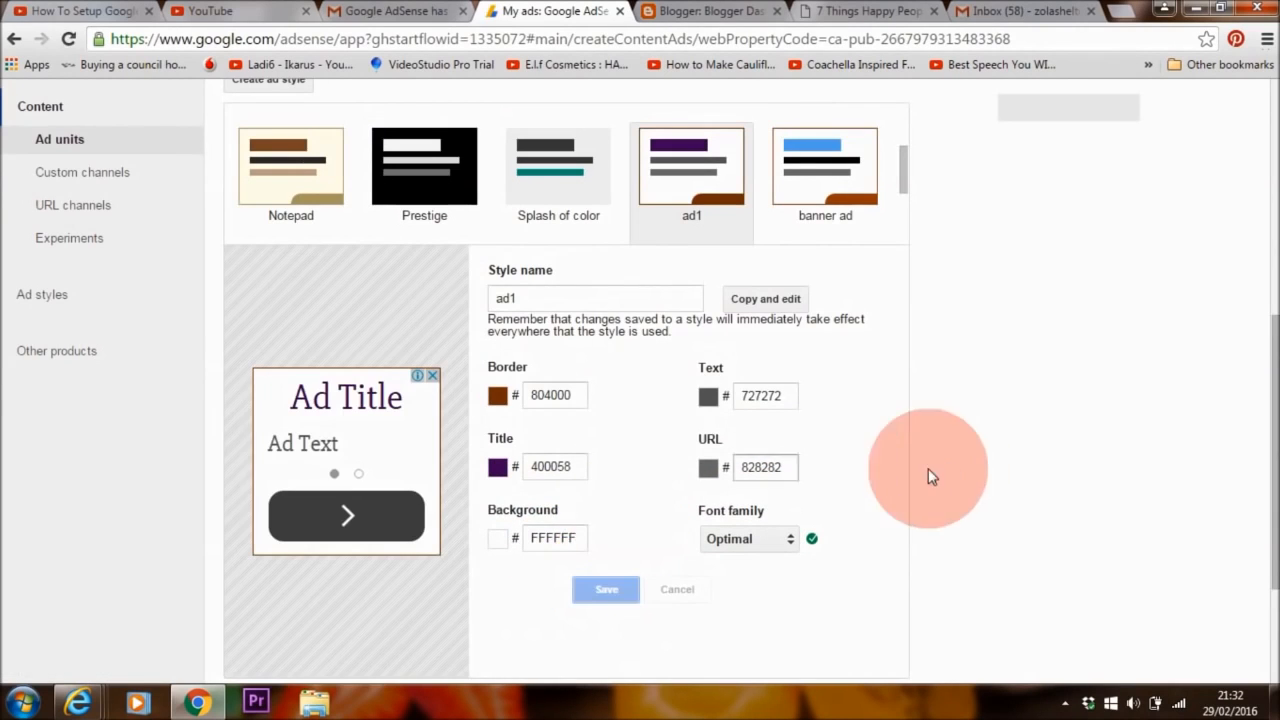
{"action": "left_click_drag", "start_coordinate": [1275, 344], "coordinate": [1275, 471]}
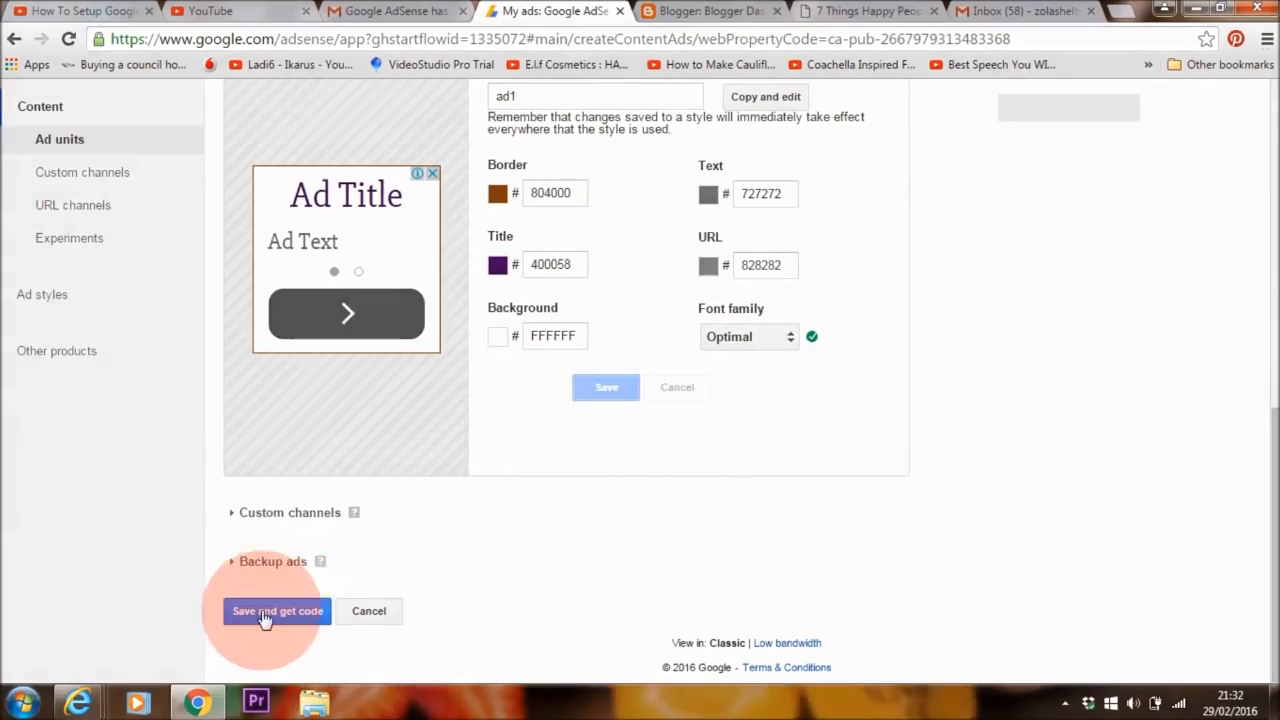
- Save the ad unit and switch its code type to Synchronous
{"action": "left_click", "coordinate": [319, 627]}
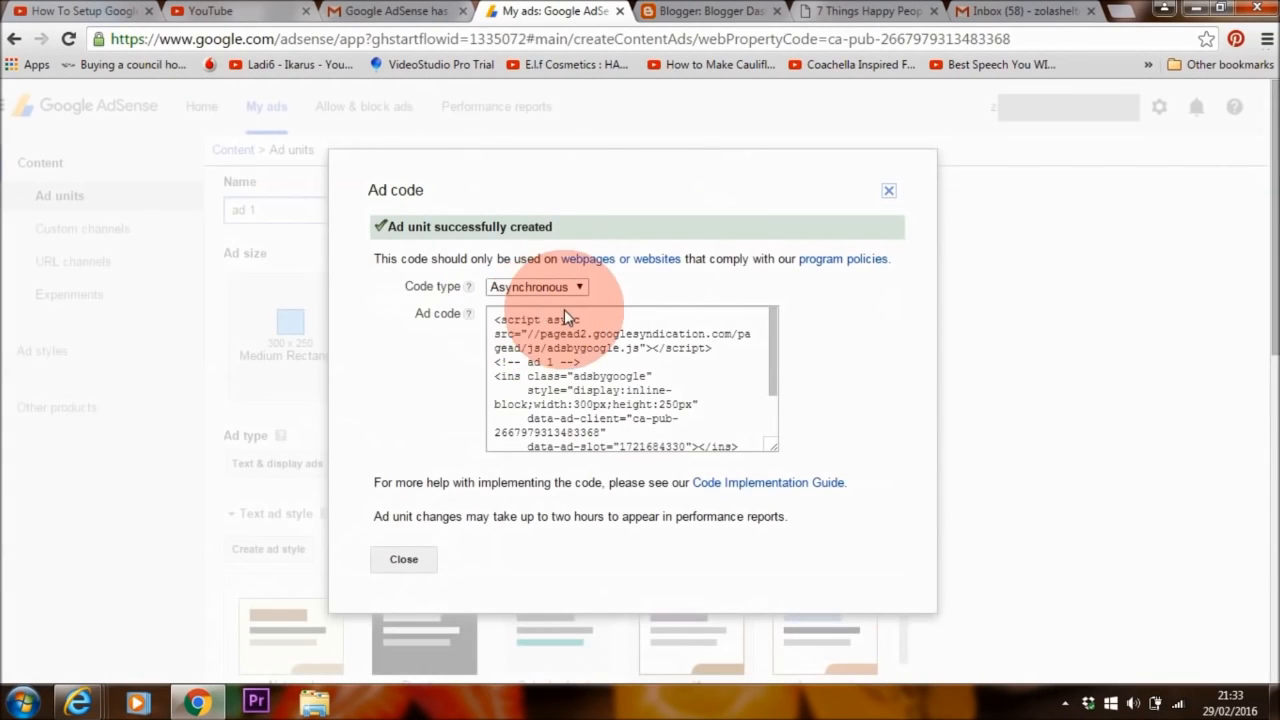
{"action": "left_click", "coordinate": [566, 288]}
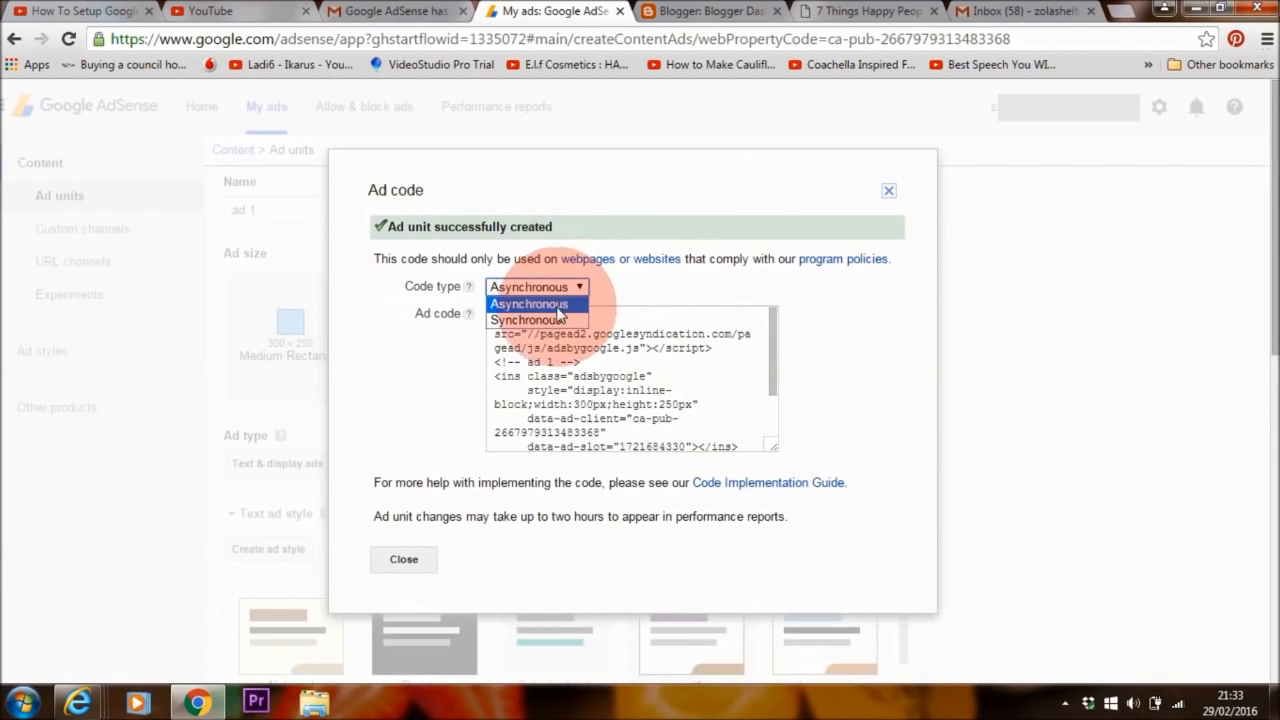
{"action": "left_click", "coordinate": [544, 313]}
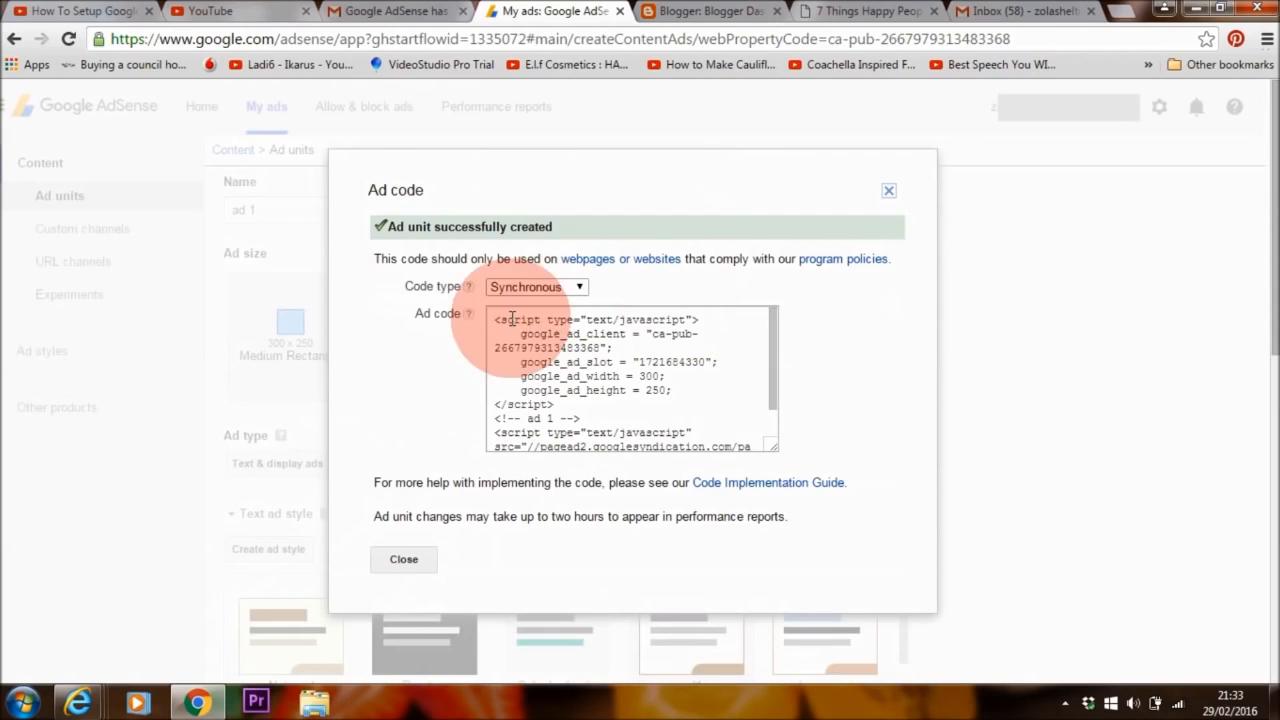
{"action": "left_click", "coordinate": [522, 287]}
{"action": "left_click", "coordinate": [527, 301]}
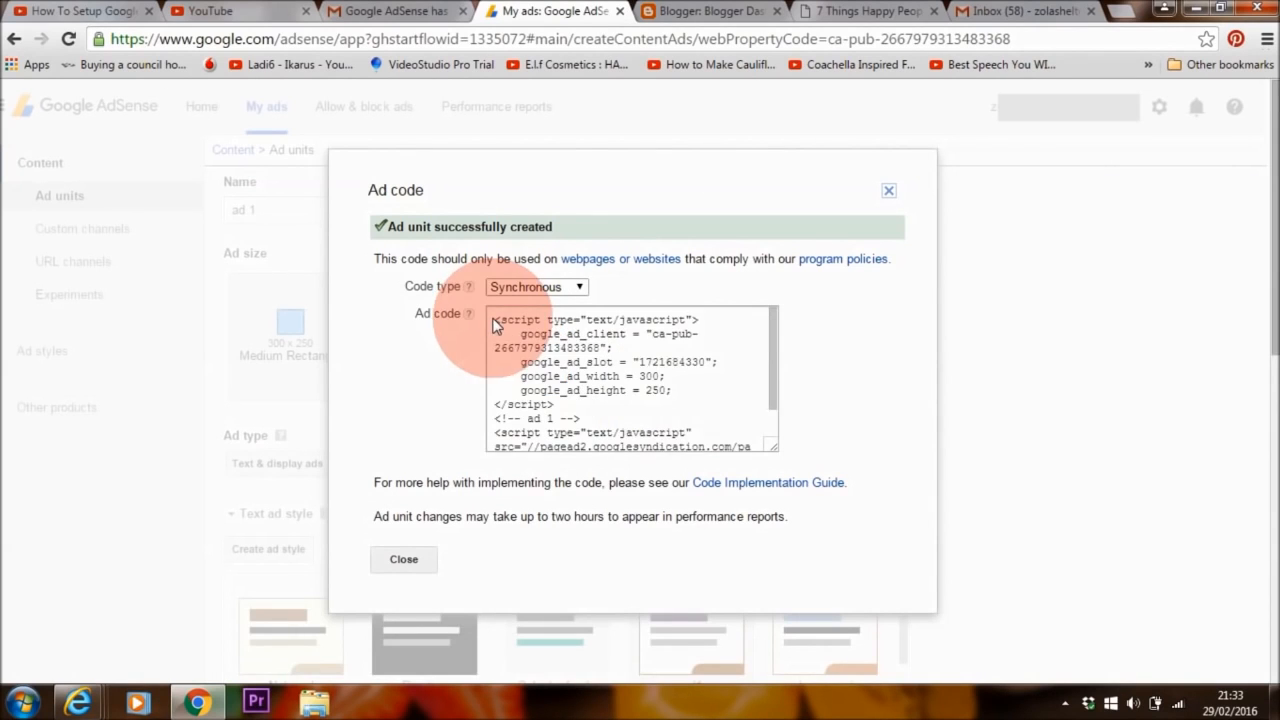
- Select and copy the whole synchronous ad code
{"action": "left_click", "coordinate": [493, 327]}
{"action": "right_click", "coordinate": [530, 347]}
{"action": "left_click", "coordinate": [560, 358]}
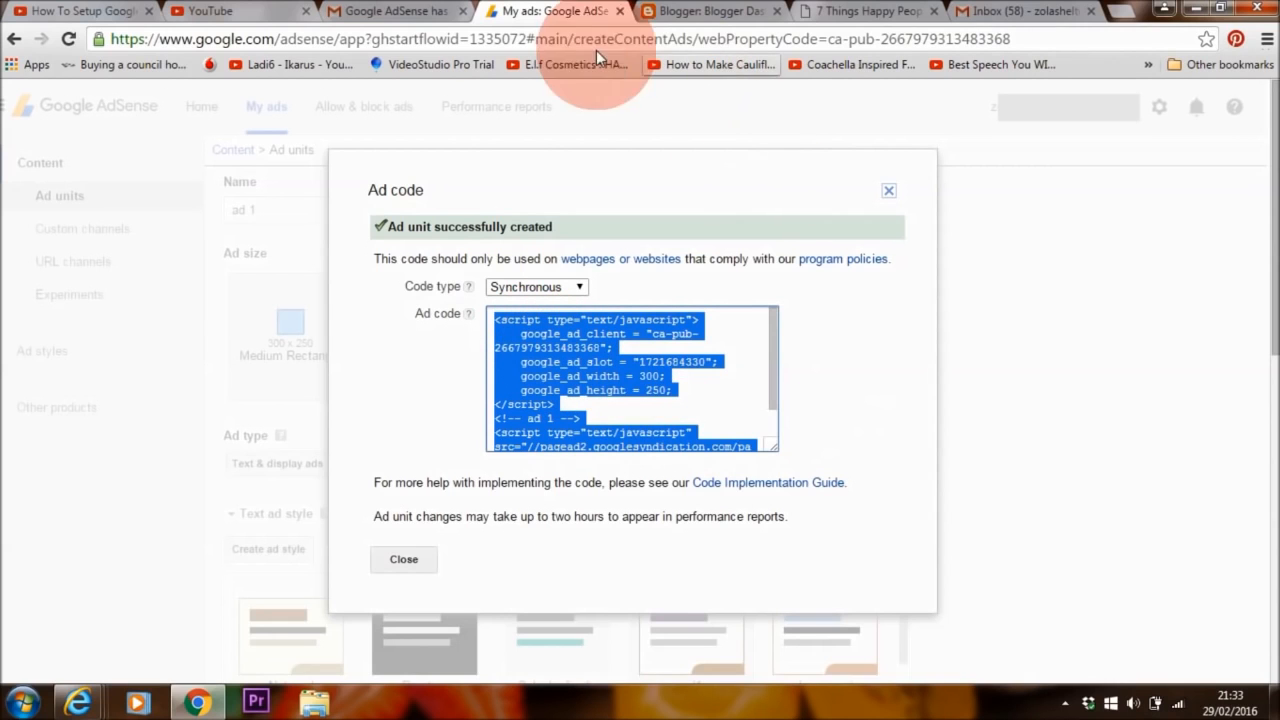
- Go from the Naturalvita site tab to its /wp-admin dashboard
{"action": "left_click", "coordinate": [866, 11]}
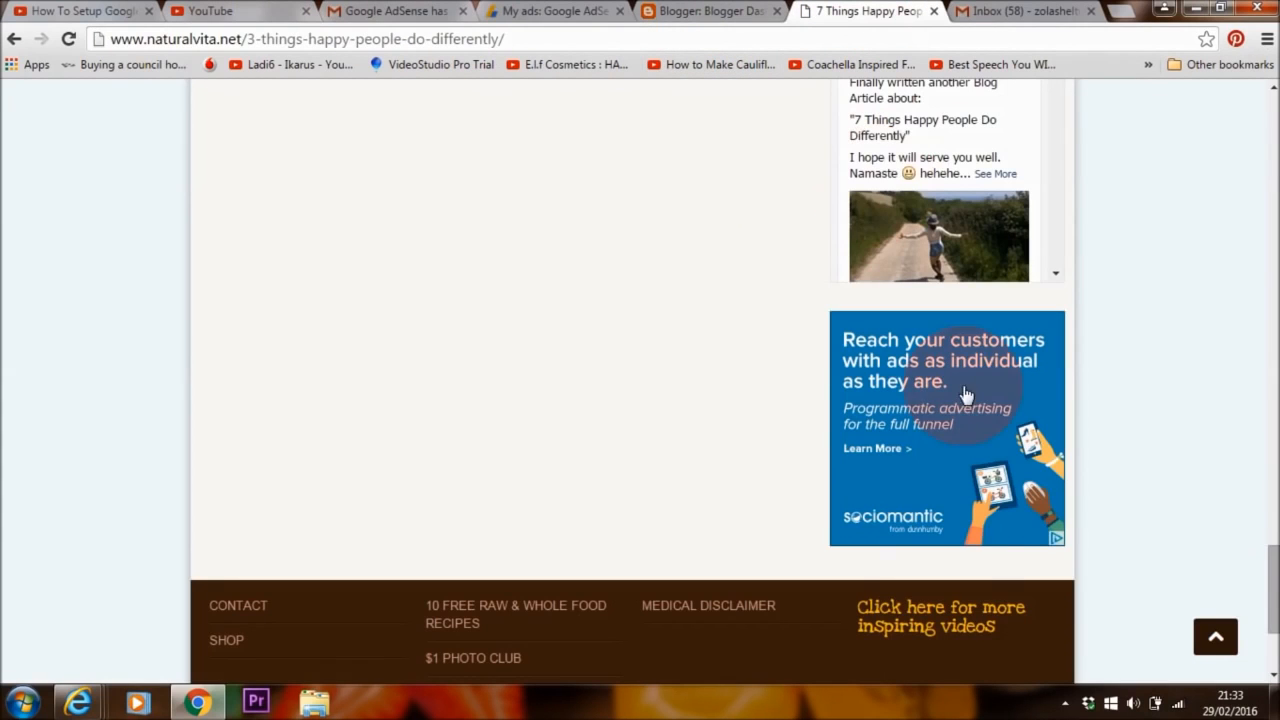
{"action": "left_click_drag", "start_coordinate": [1270, 562], "coordinate": [1270, 95]}
{"action": "left_click", "coordinate": [594, 37]}
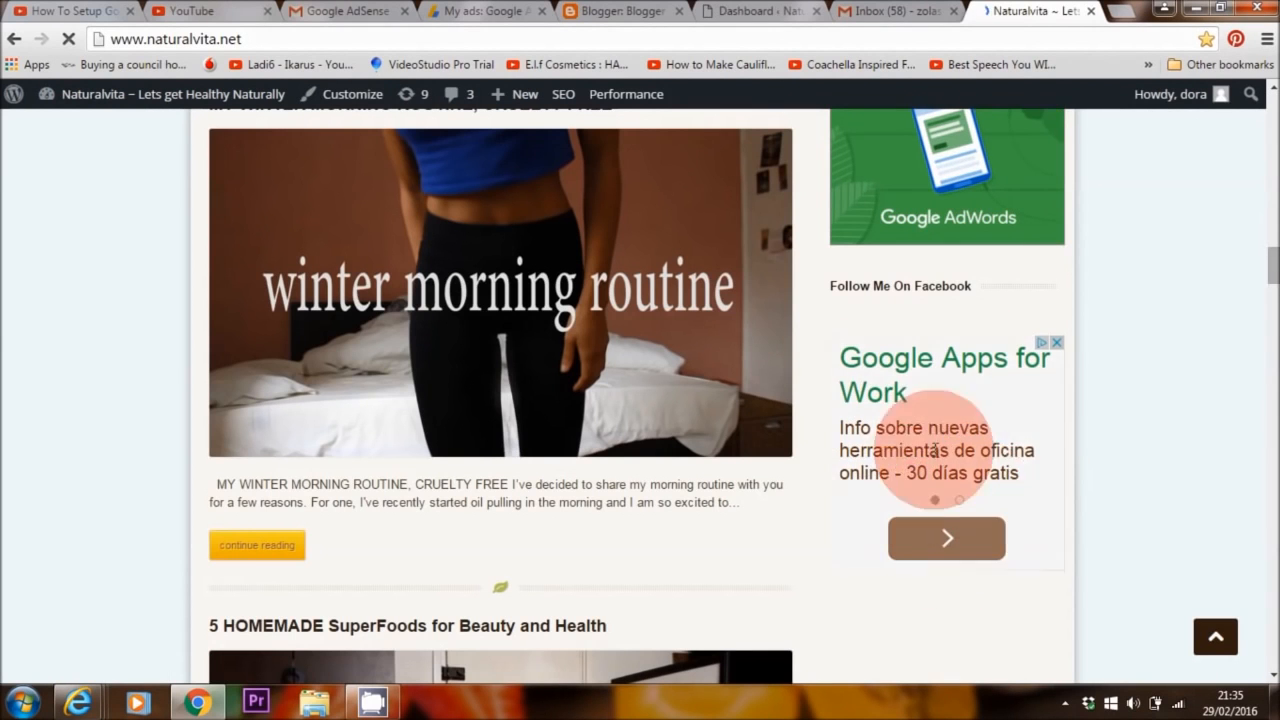
- Add a Text widget to the Right Sidebar under Appearance > Widgets
{"action": "left_click", "coordinate": [750, 11]}
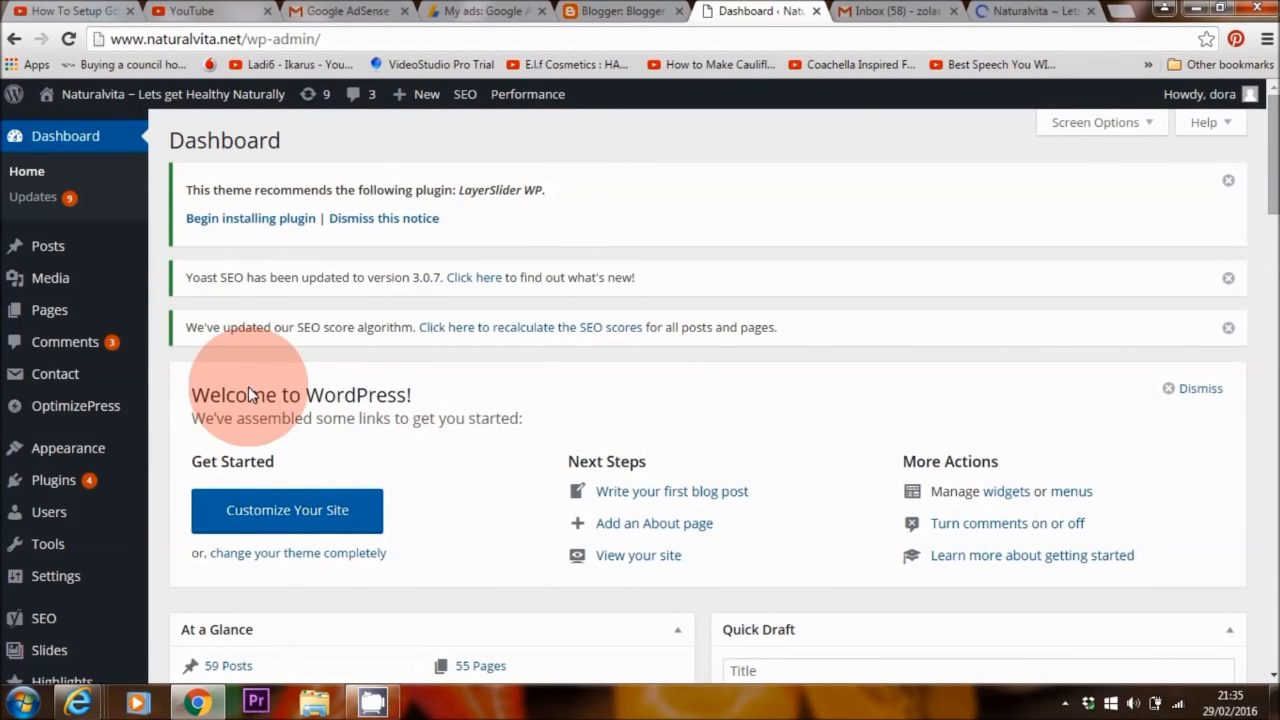
{"action": "mouse_move", "coordinate": [63, 449]}
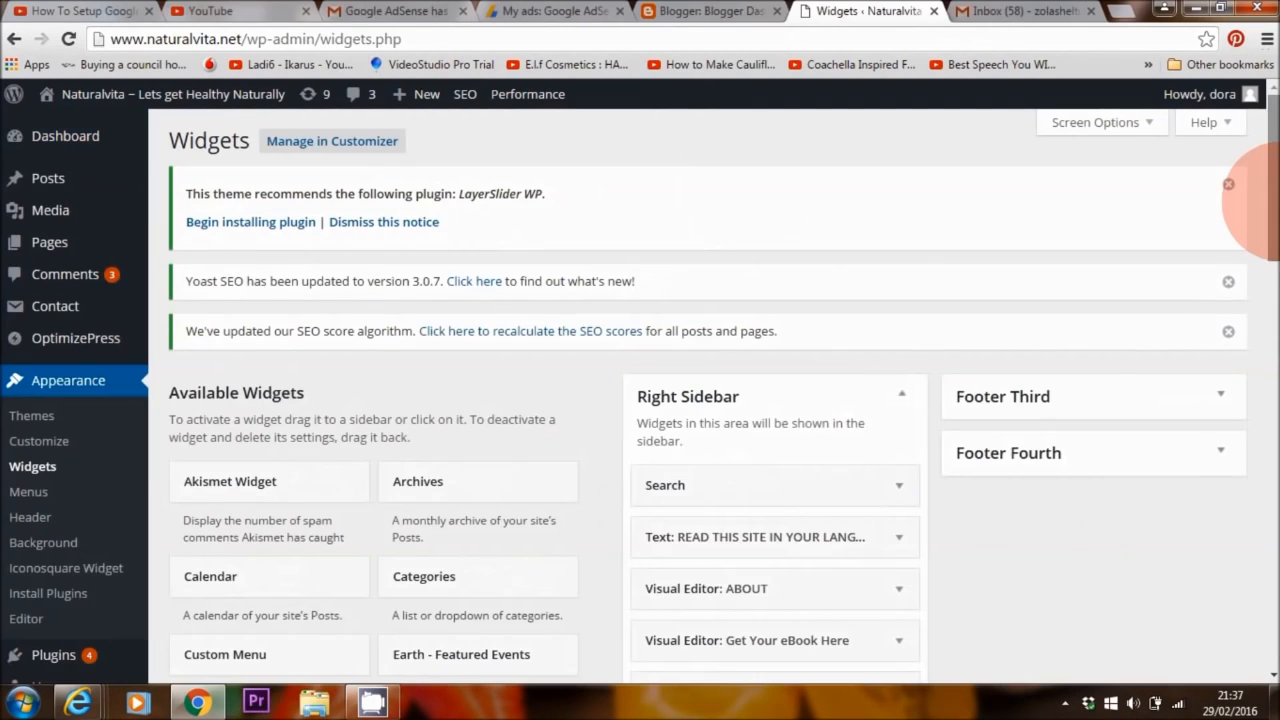
{"action": "left_click_drag", "start_coordinate": [1273, 200], "coordinate": [1273, 548]}
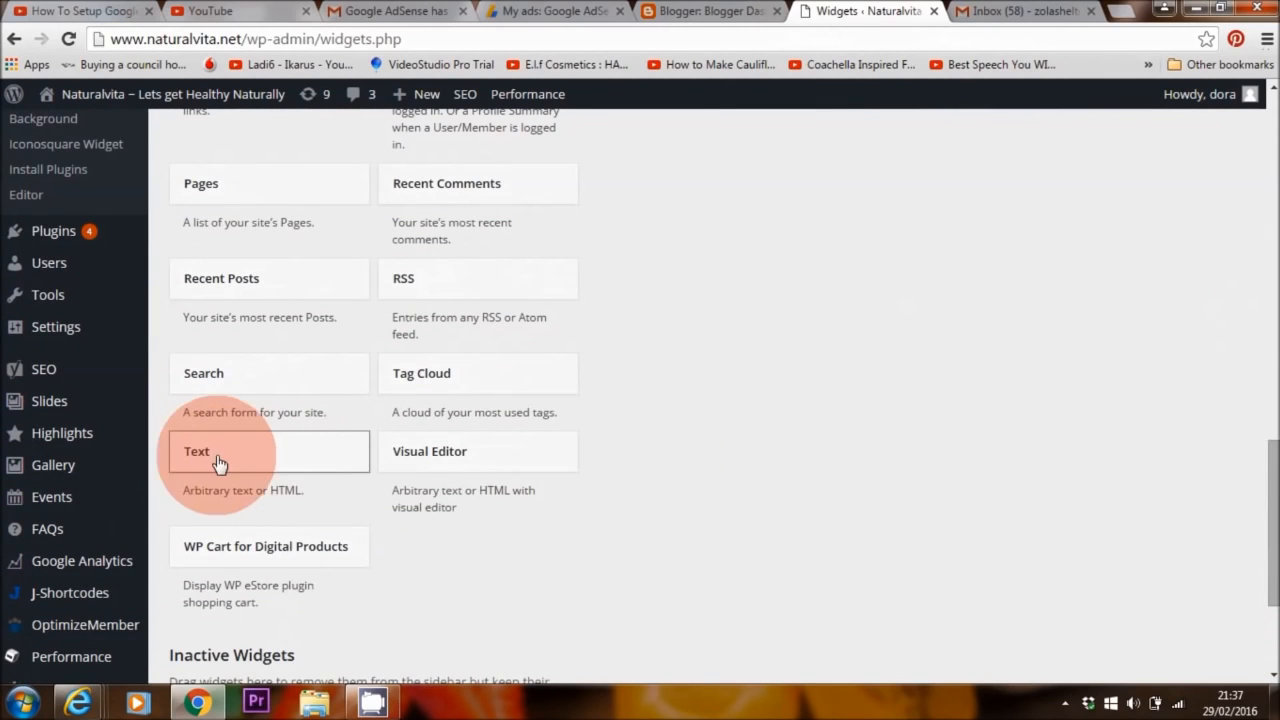
{"action": "left_click_drag", "start_coordinate": [228, 459], "coordinate": [707, 427]}
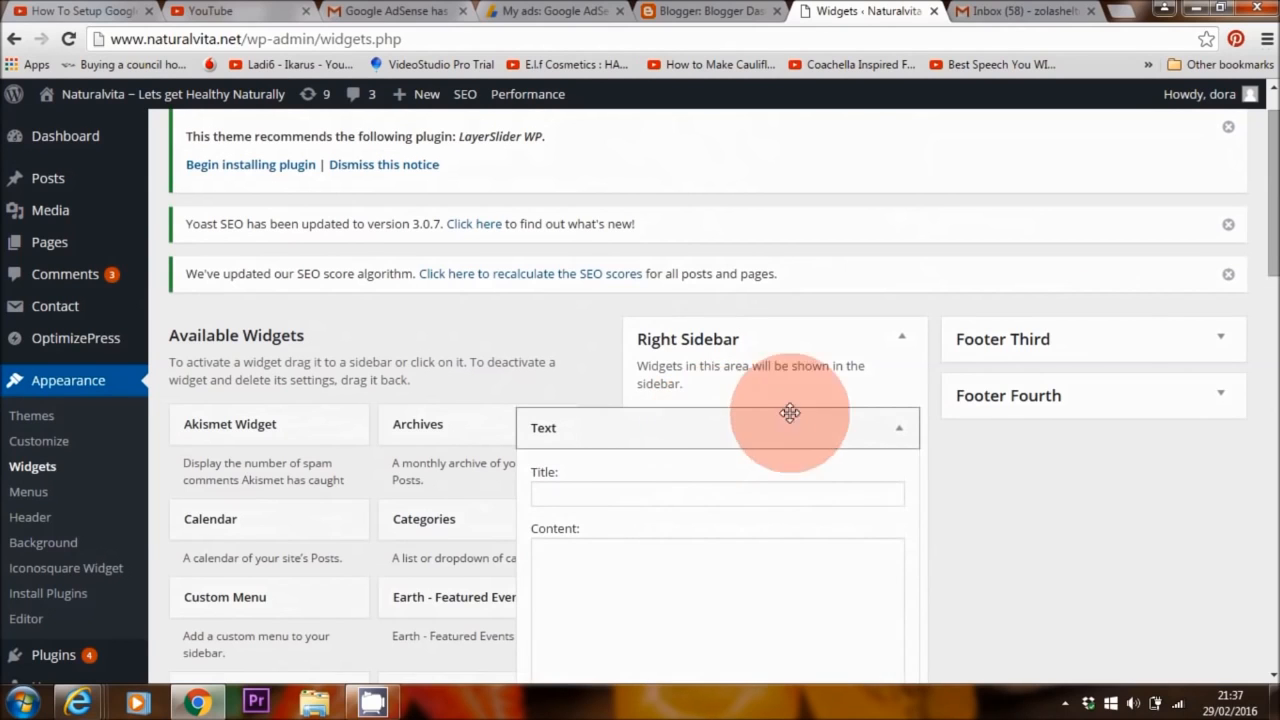
- Paste the AdSense ad code into the Text widget's Content and save it
{"action": "left_click_drag", "start_coordinate": [1273, 232], "coordinate": [1270, 309]}
{"action": "left_click", "coordinate": [708, 361]}
{"action": "right_click", "coordinate": [608, 294]}
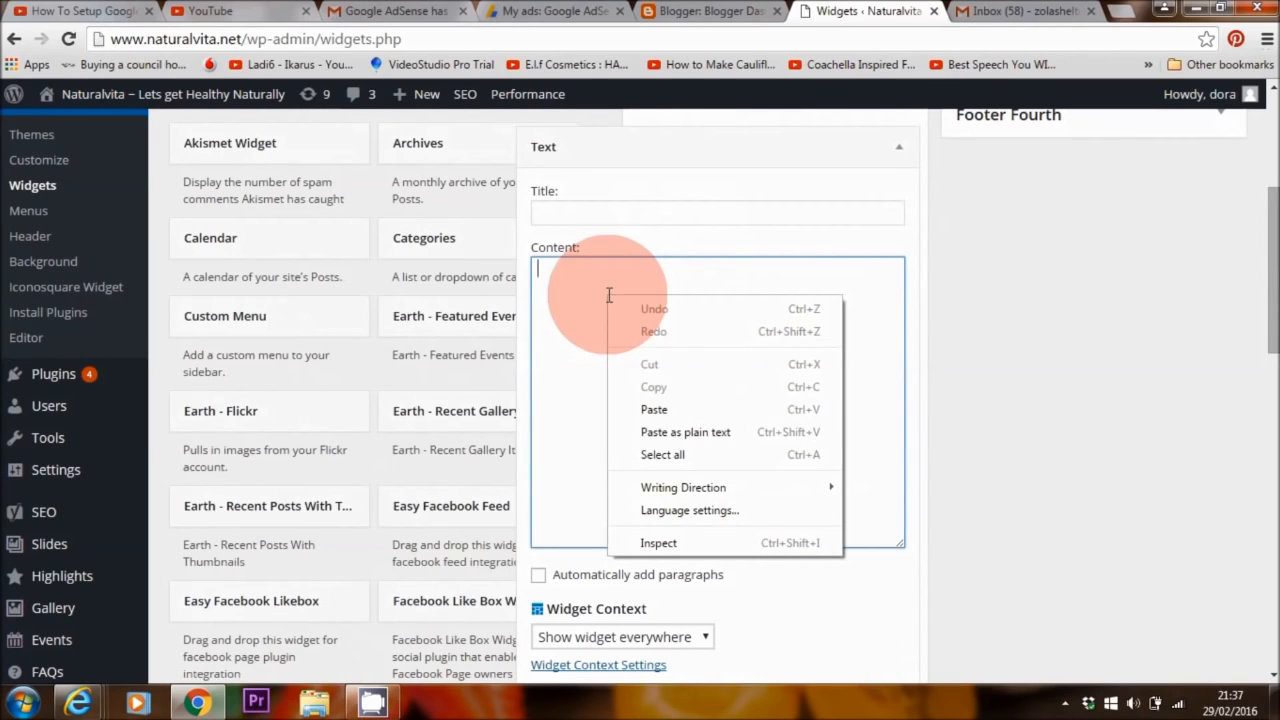
{"action": "left_click", "coordinate": [650, 409]}
{"action": "left_click_drag", "start_coordinate": [1273, 290], "coordinate": [1273, 386]}
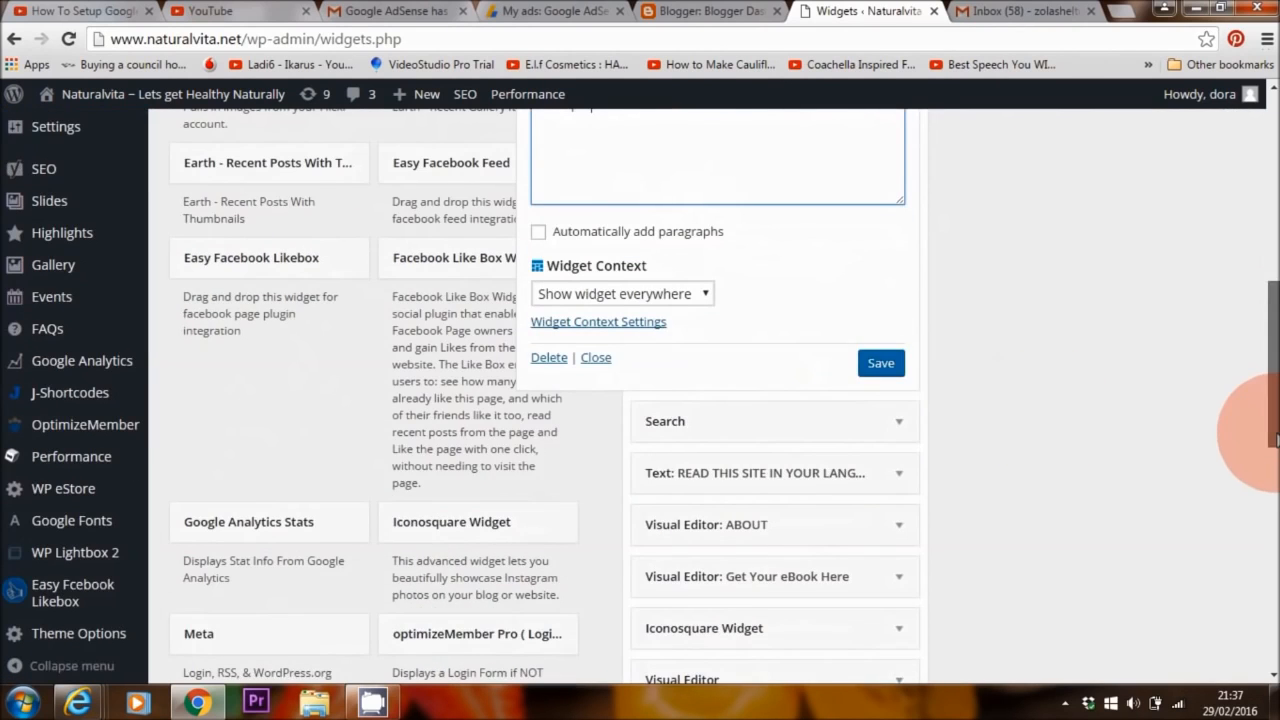
{"action": "left_click", "coordinate": [880, 363]}
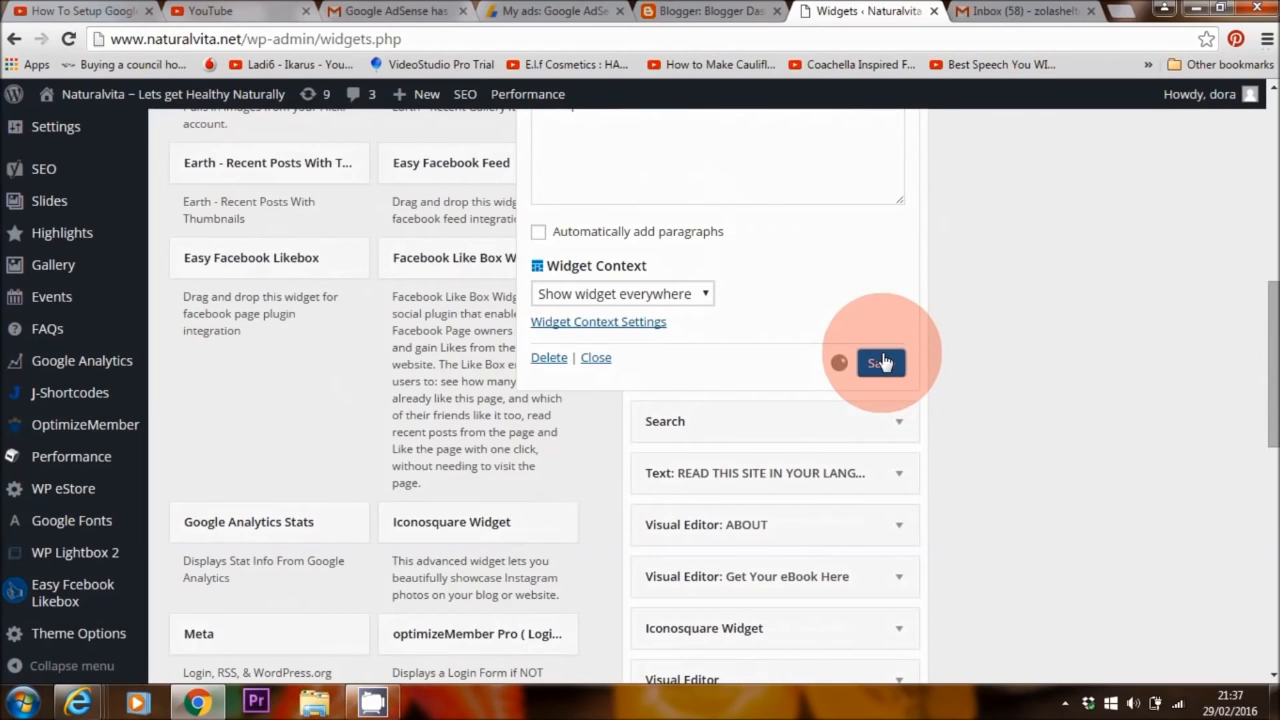
- Open the live Naturalvita site in a new tab
{"action": "left_click_drag", "start_coordinate": [1273, 361], "coordinate": [1273, 132]}
{"action": "right_click", "coordinate": [214, 94]}
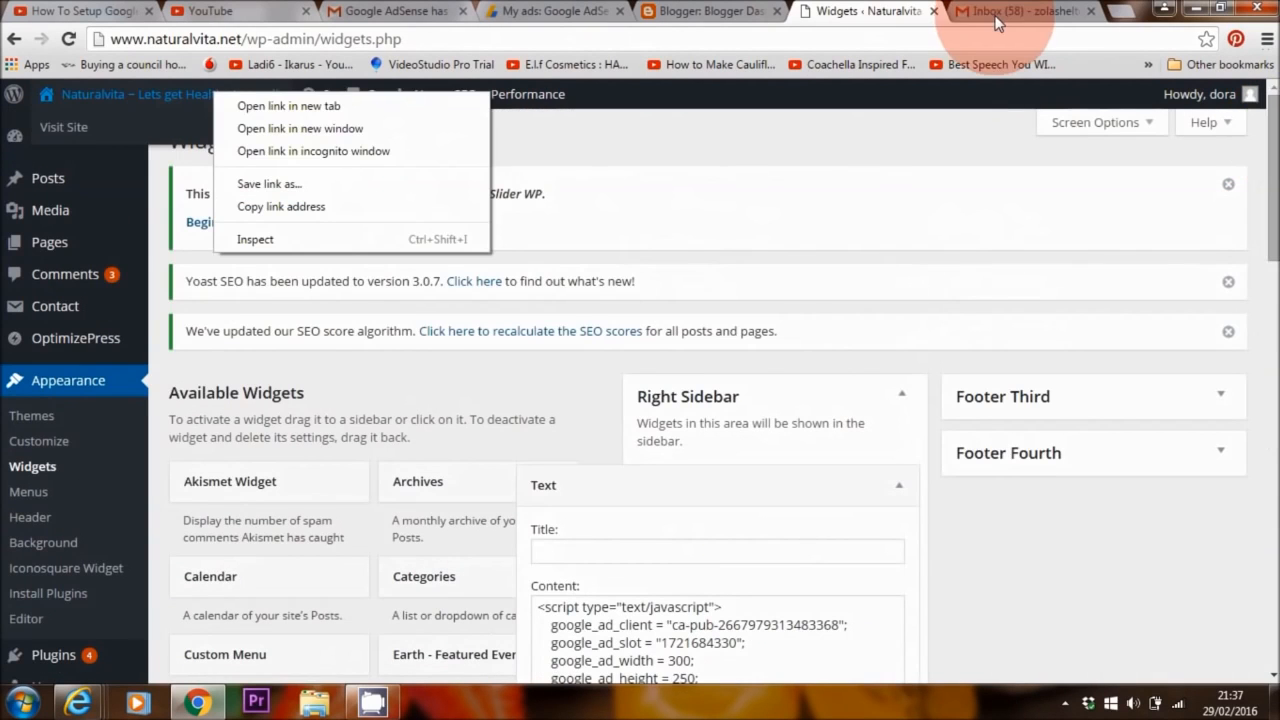
{"action": "left_click", "coordinate": [350, 105]}
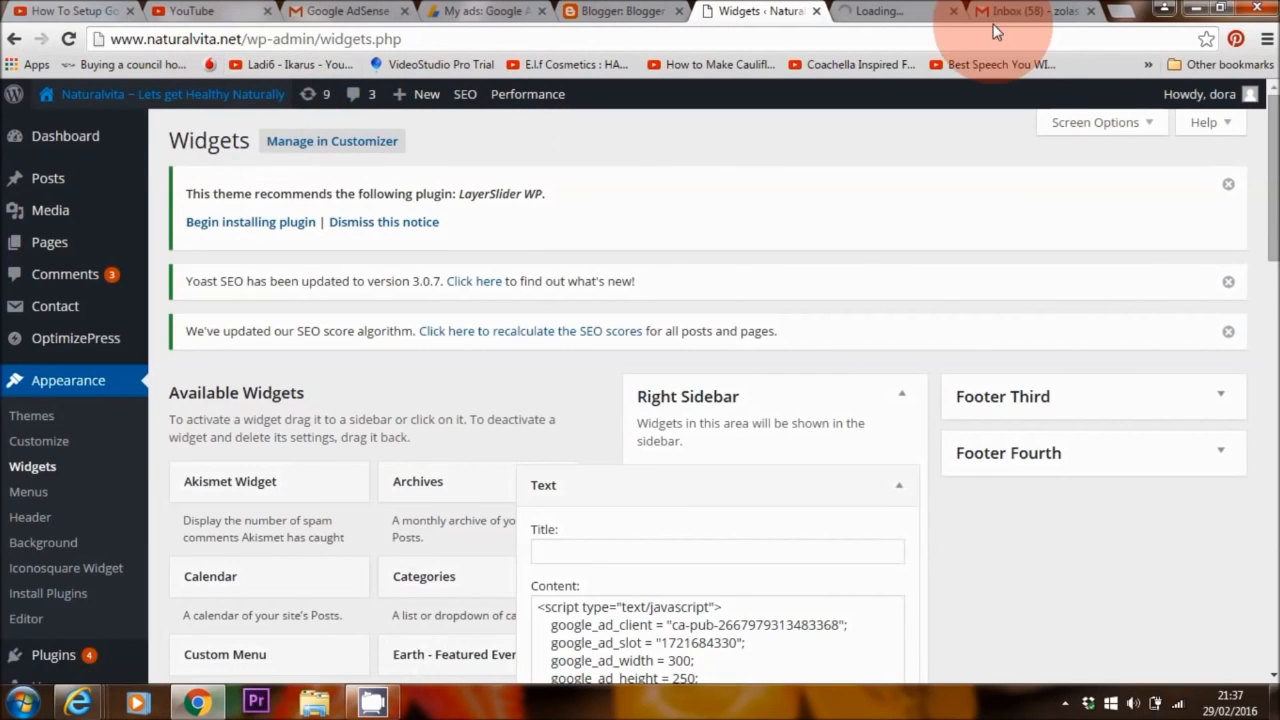
- Switch the ad code back to Asynchronous, select all of it, and return to Widgets
{"action": "left_click", "coordinate": [903, 13]}
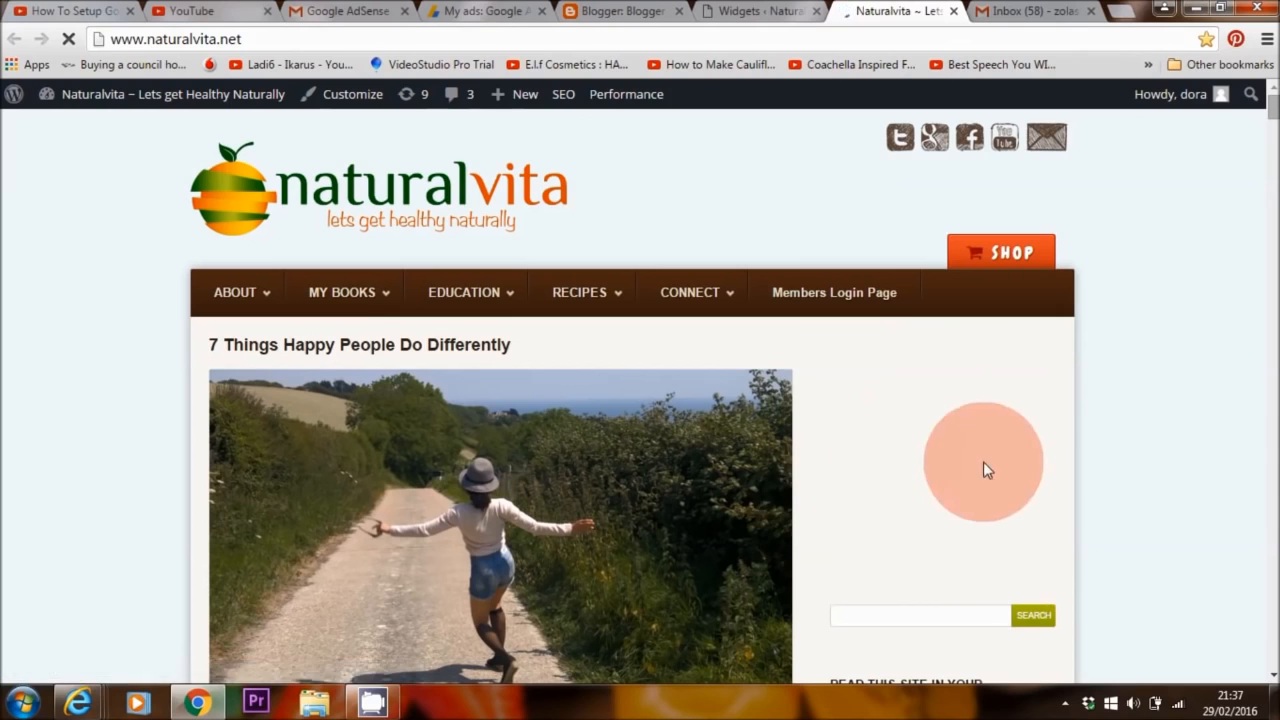
{"action": "scroll", "coordinate": [1086, 568], "scroll_direction": "down", "scroll_amount": 1}
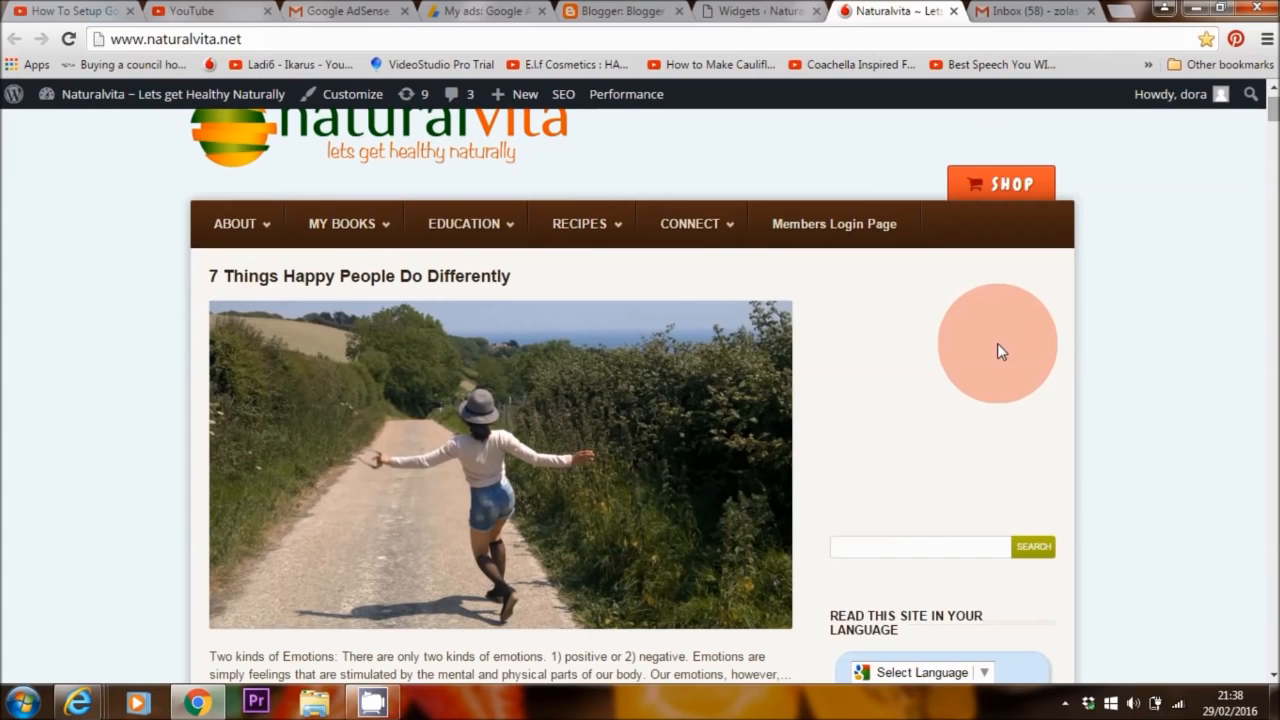
{"action": "scroll", "coordinate": [1274, 118], "scroll_direction": "down", "scroll_amount": 3}
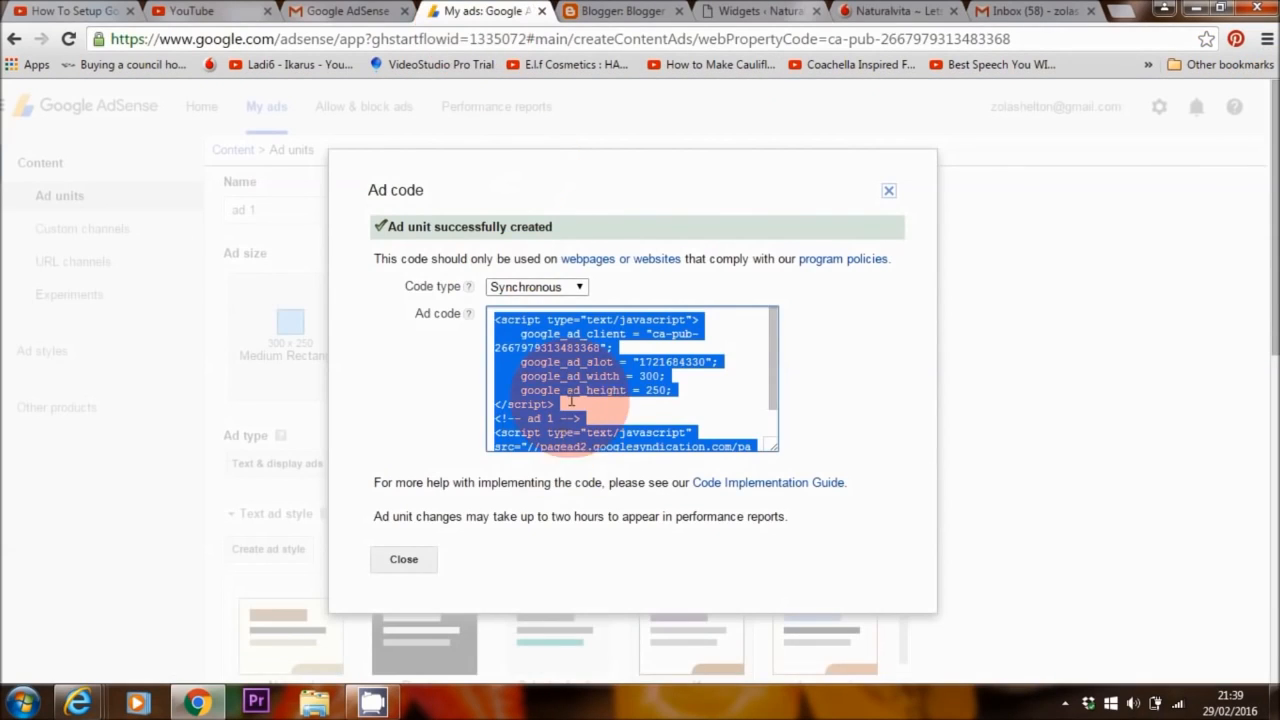
{"action": "left_click", "coordinate": [560, 287]}
{"action": "left_click", "coordinate": [538, 301]}
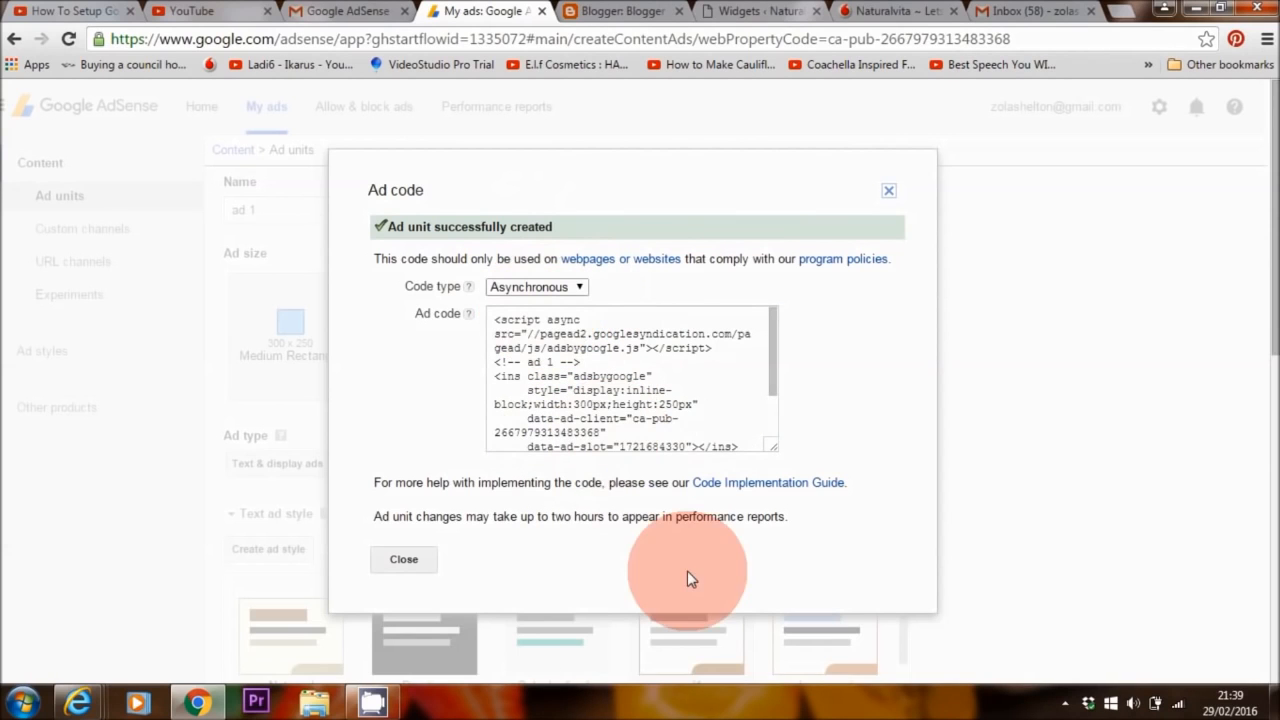
{"action": "left_click", "coordinate": [636, 334]}
{"action": "key", "text": "ctrl+c"}
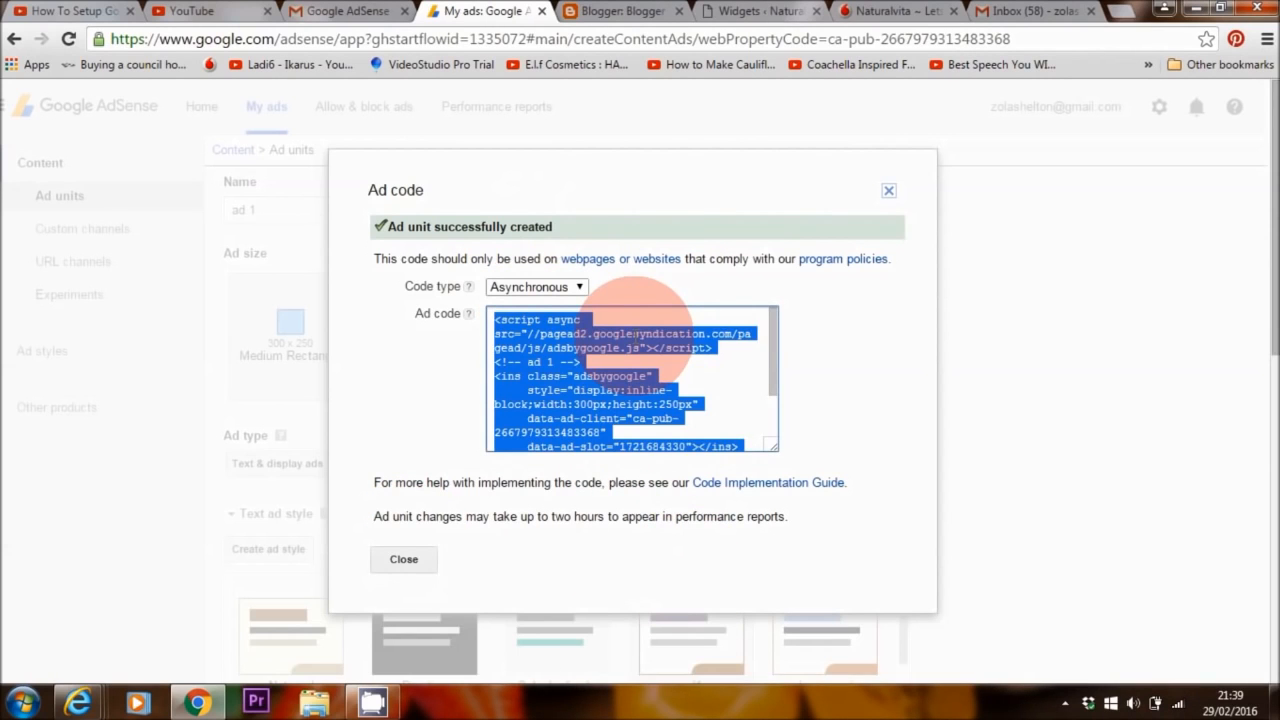
{"action": "left_click", "coordinate": [755, 11]}
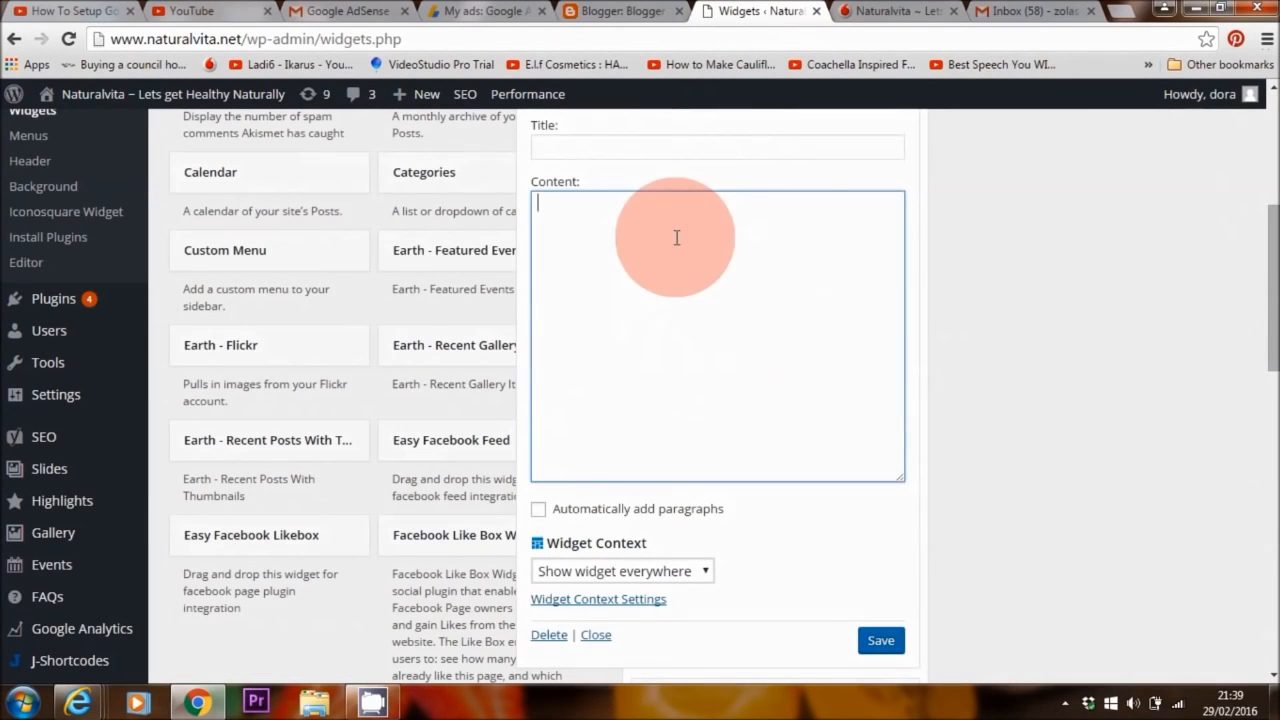
- Paste the asynchronous ad code into the Text widget's Content and save it
{"action": "right_click", "coordinate": [675, 236]}
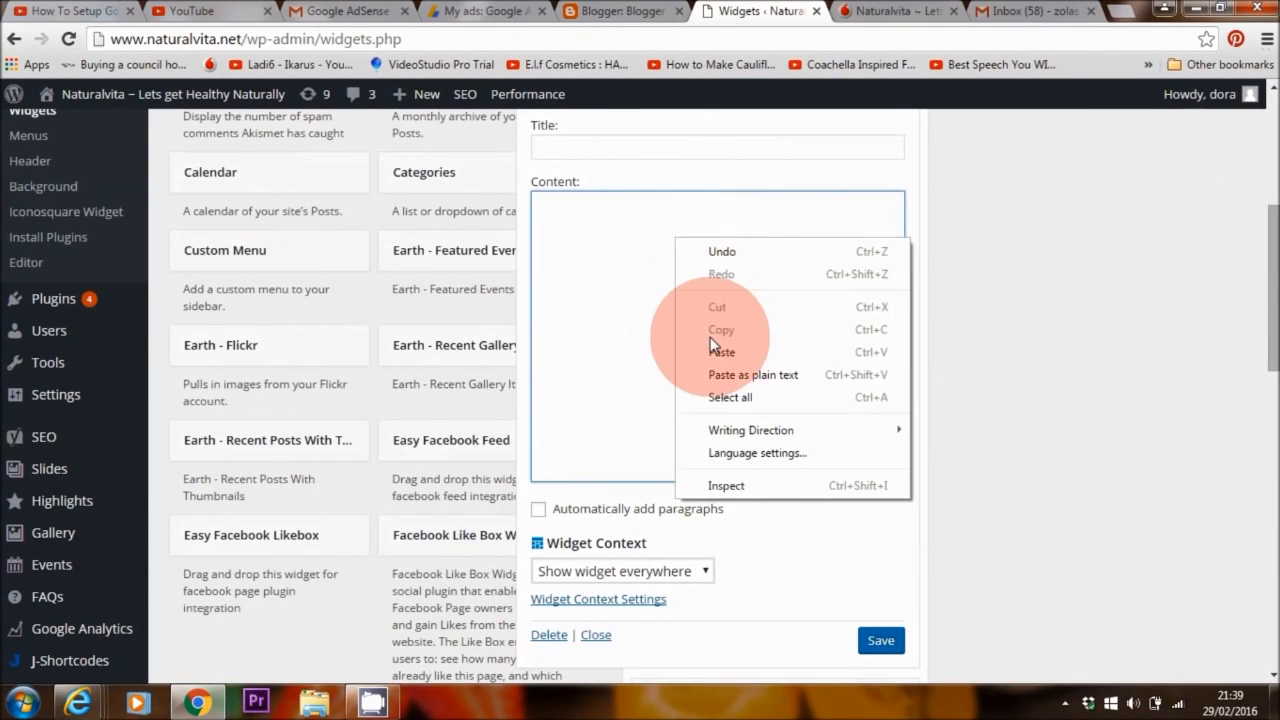
{"action": "left_click", "coordinate": [711, 345]}
{"action": "left_click", "coordinate": [880, 641]}
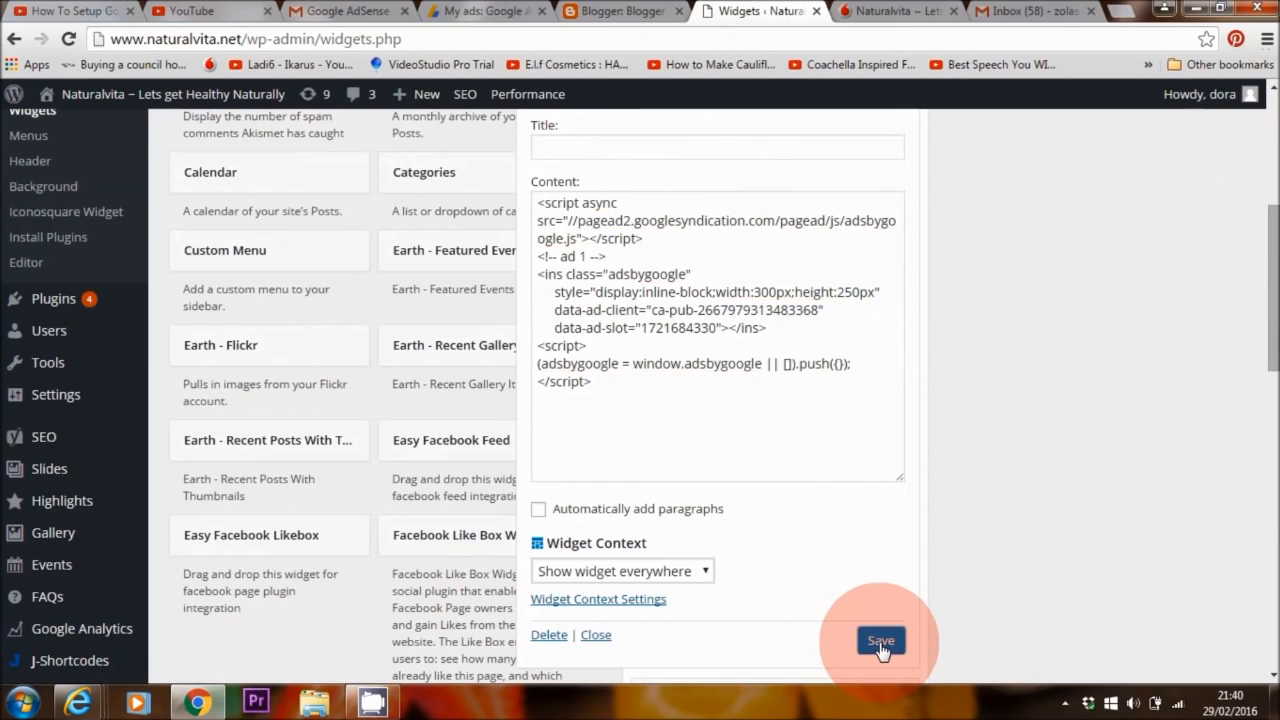
{"action": "left_click", "coordinate": [930, 12]}
- Check the live Naturalvita sidebar for the Google ad, then return to Widgets
{"action": "left_click", "coordinate": [932, 12]}
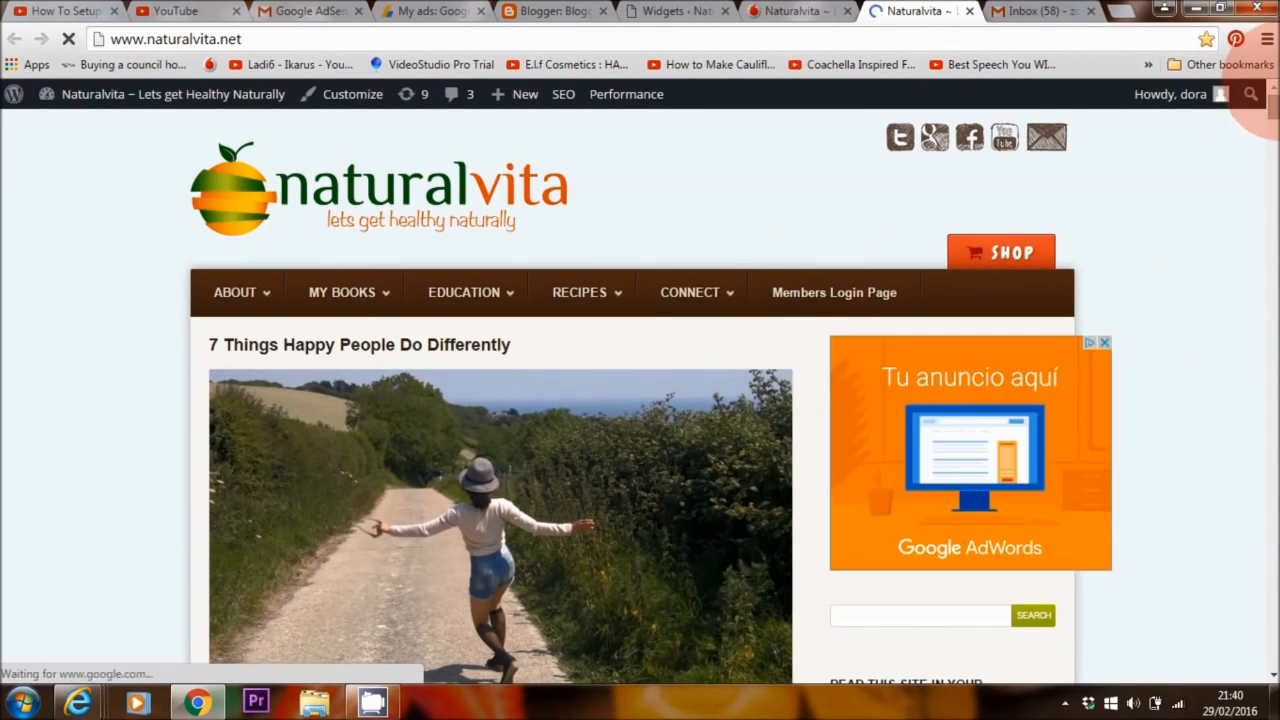
{"action": "scroll", "coordinate": [1266, 122], "scroll_direction": "down", "scroll_amount": 3}
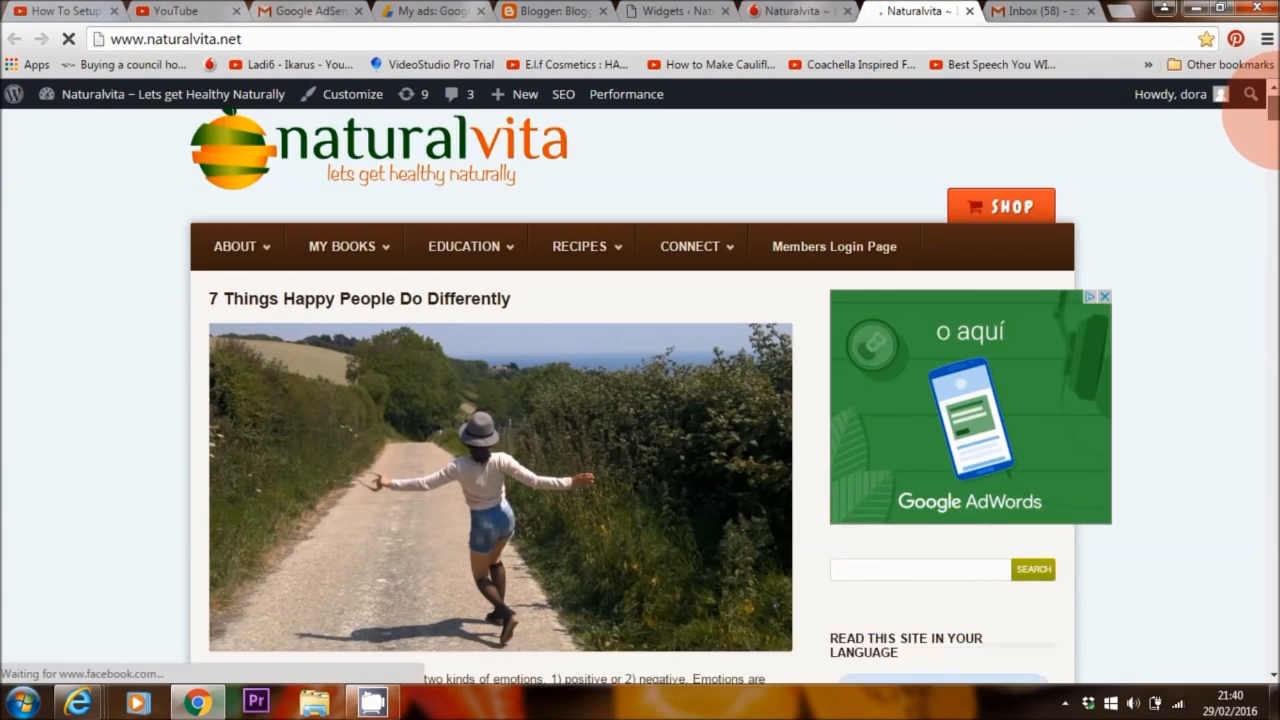
{"action": "scroll", "coordinate": [1255, 128], "scroll_direction": "up", "scroll_amount": 2}
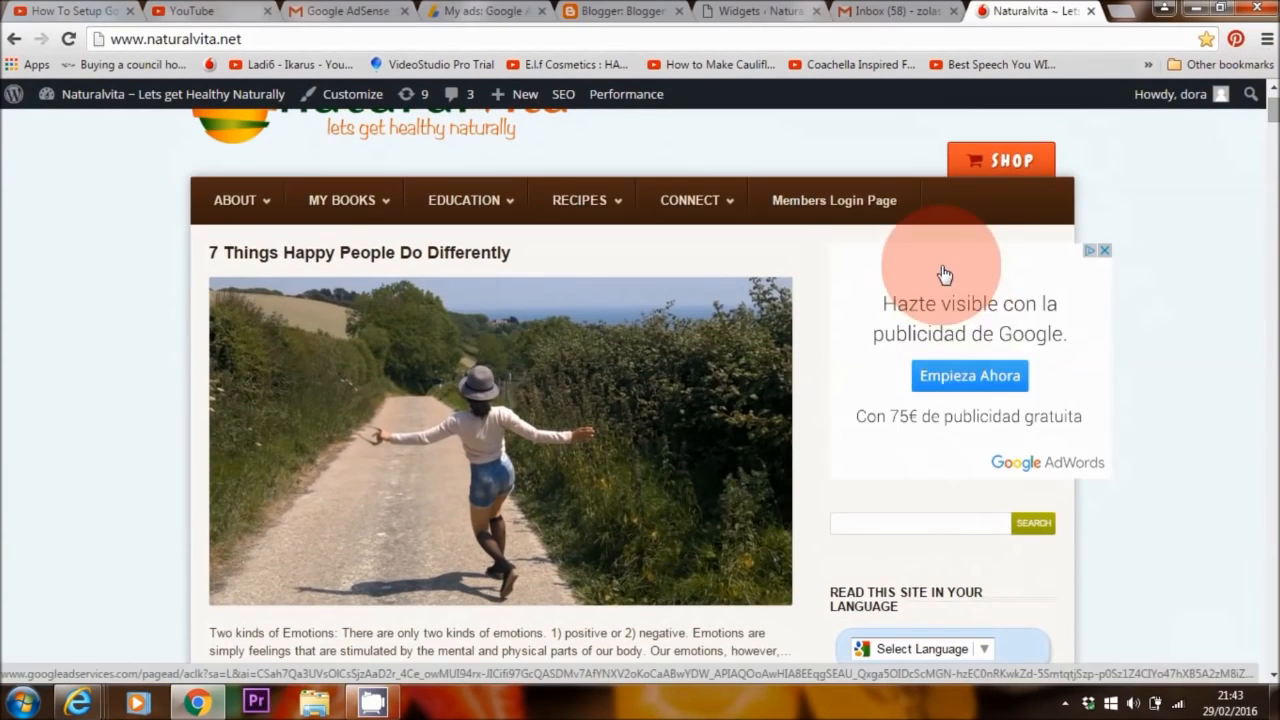
{"action": "left_click", "coordinate": [757, 10]}
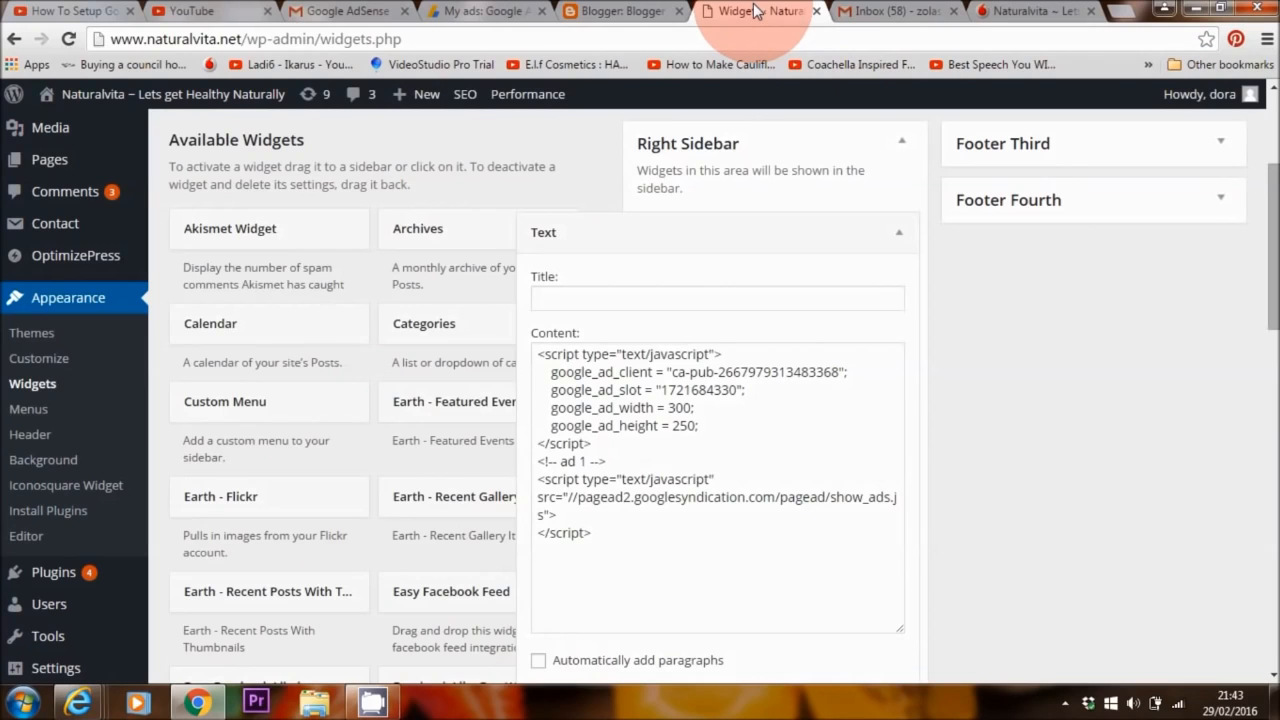
- Return to the 'My ads: Google AdSense' tab
{"action": "left_click", "coordinate": [482, 11]}
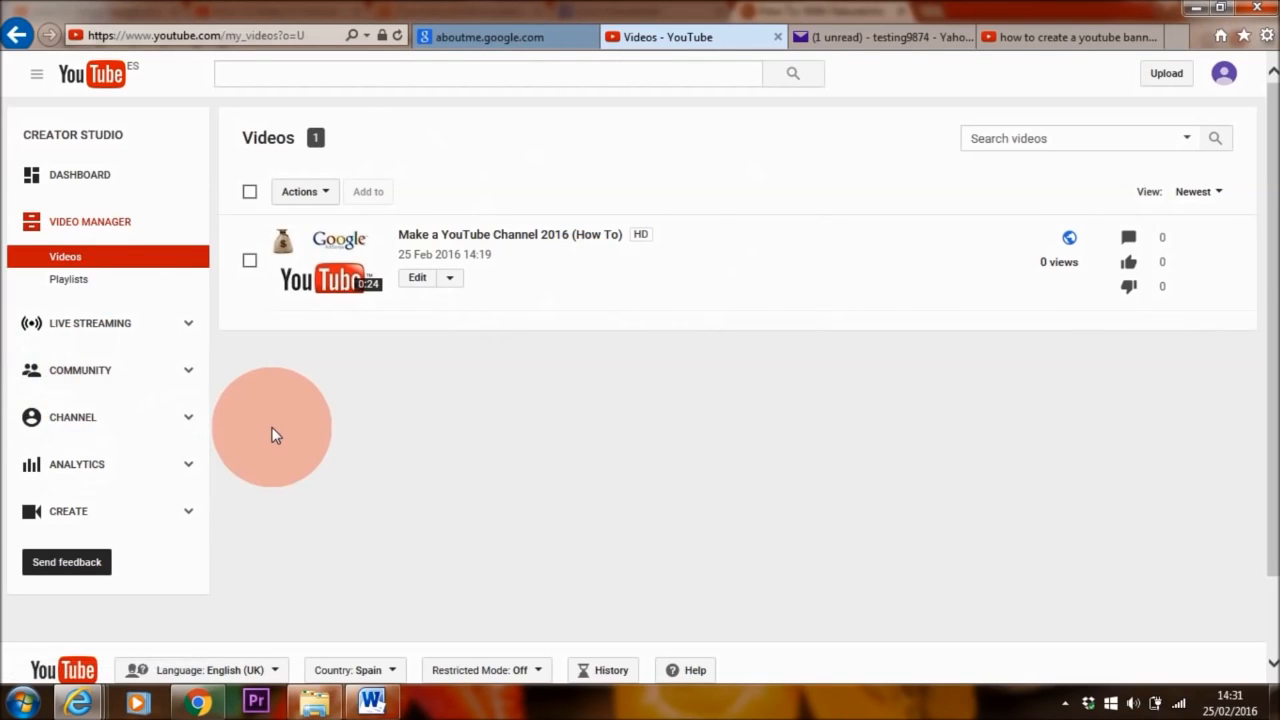
- Enable monetisation from Channel > Status and features and open the account agreement
{"action": "left_click", "coordinate": [60, 432]}
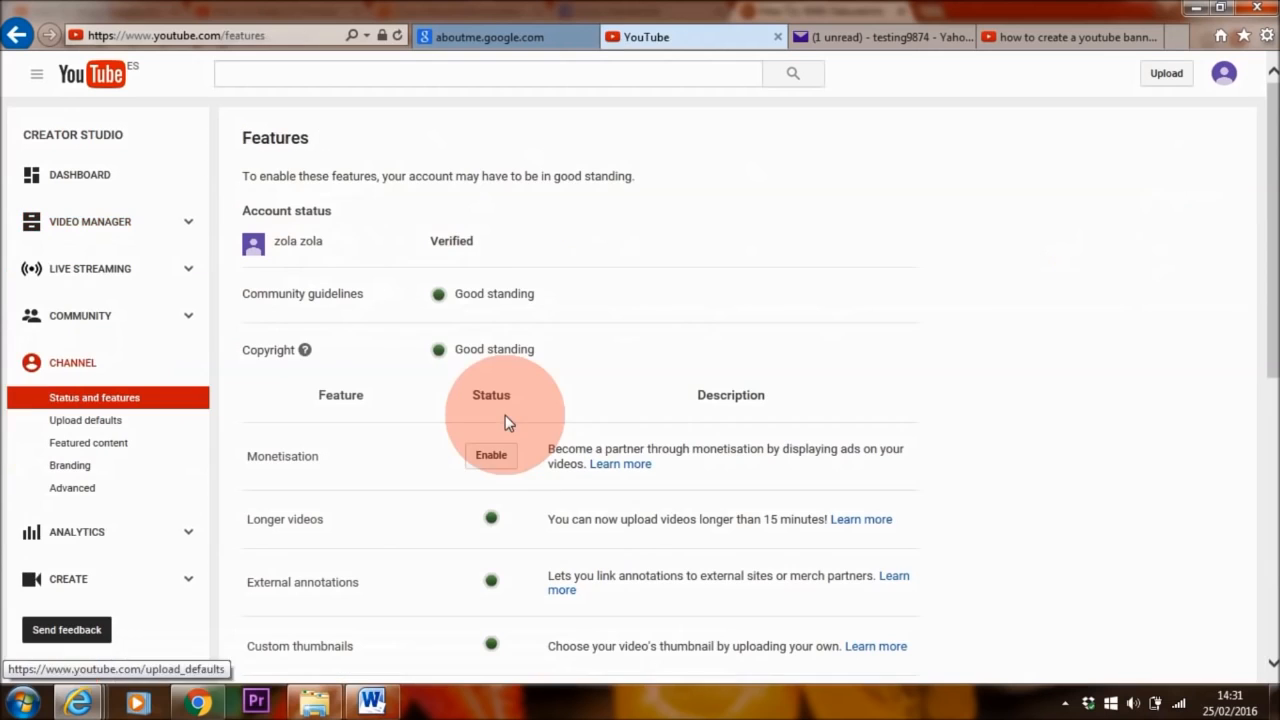
{"action": "scroll", "coordinate": [1257, 275], "scroll_direction": "down", "scroll_amount": 2}
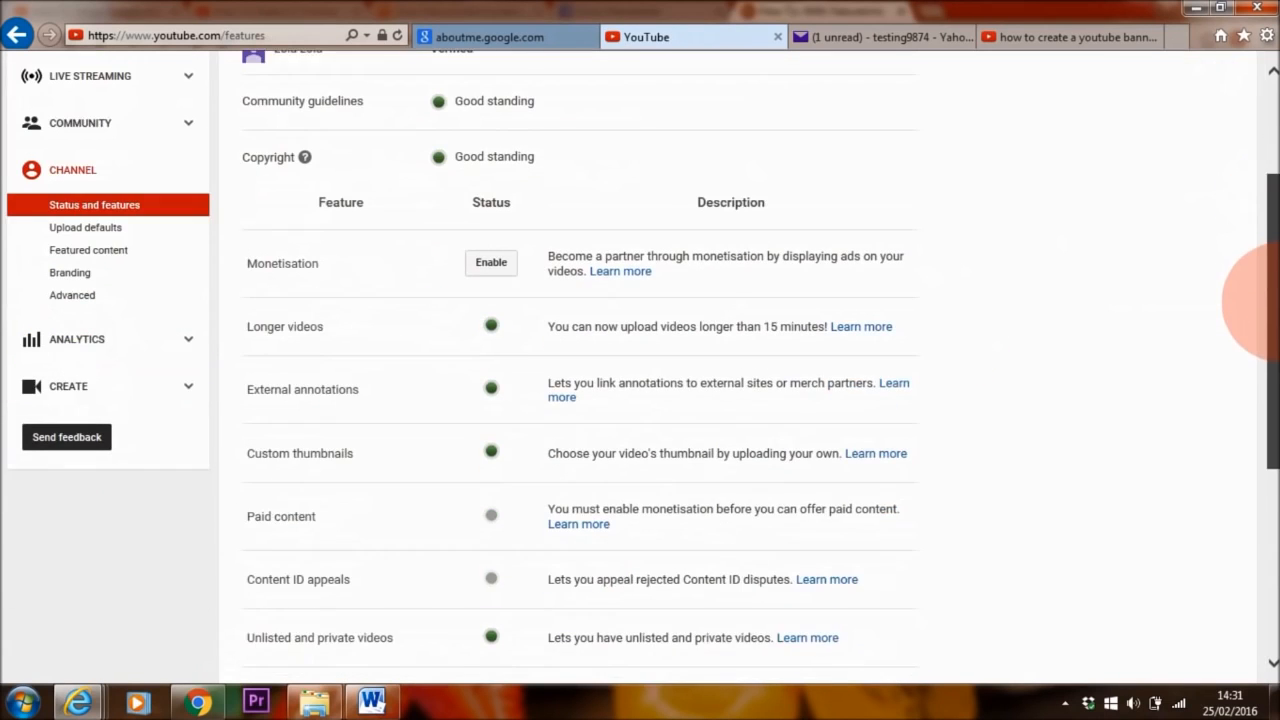
{"action": "scroll", "coordinate": [1257, 300], "scroll_direction": "down", "scroll_amount": 1}
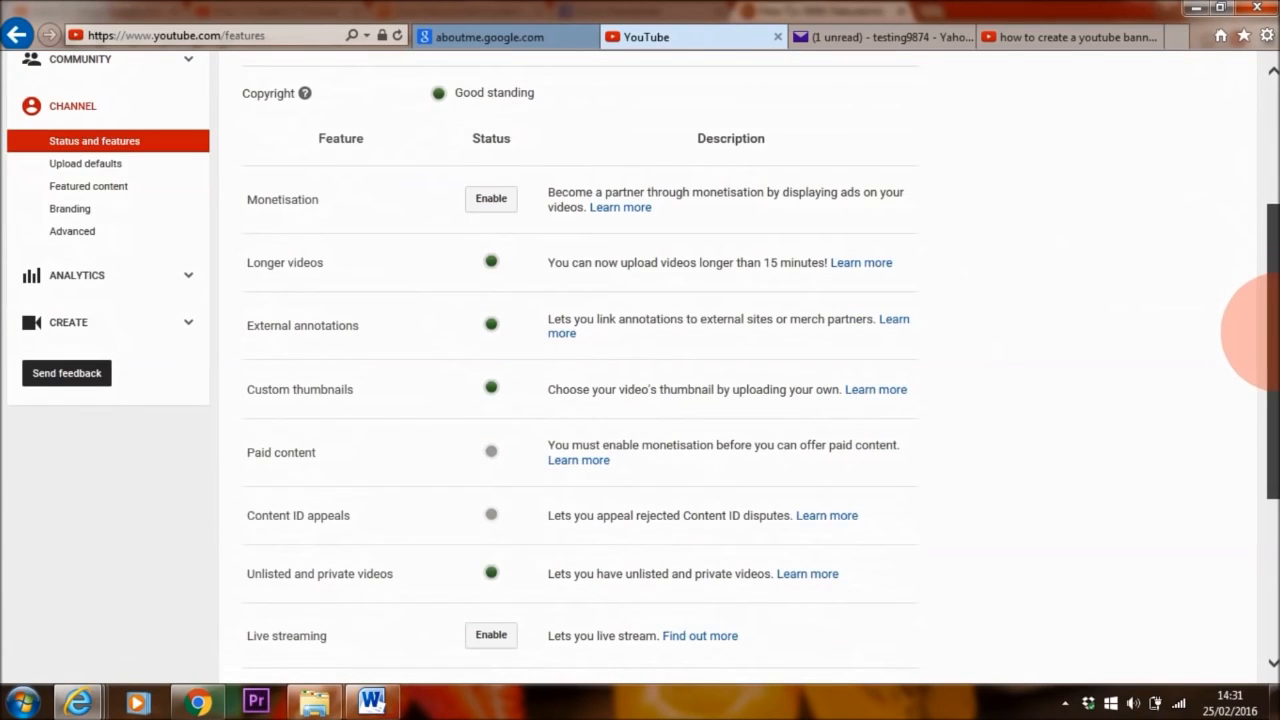
{"action": "left_click", "coordinate": [491, 199]}
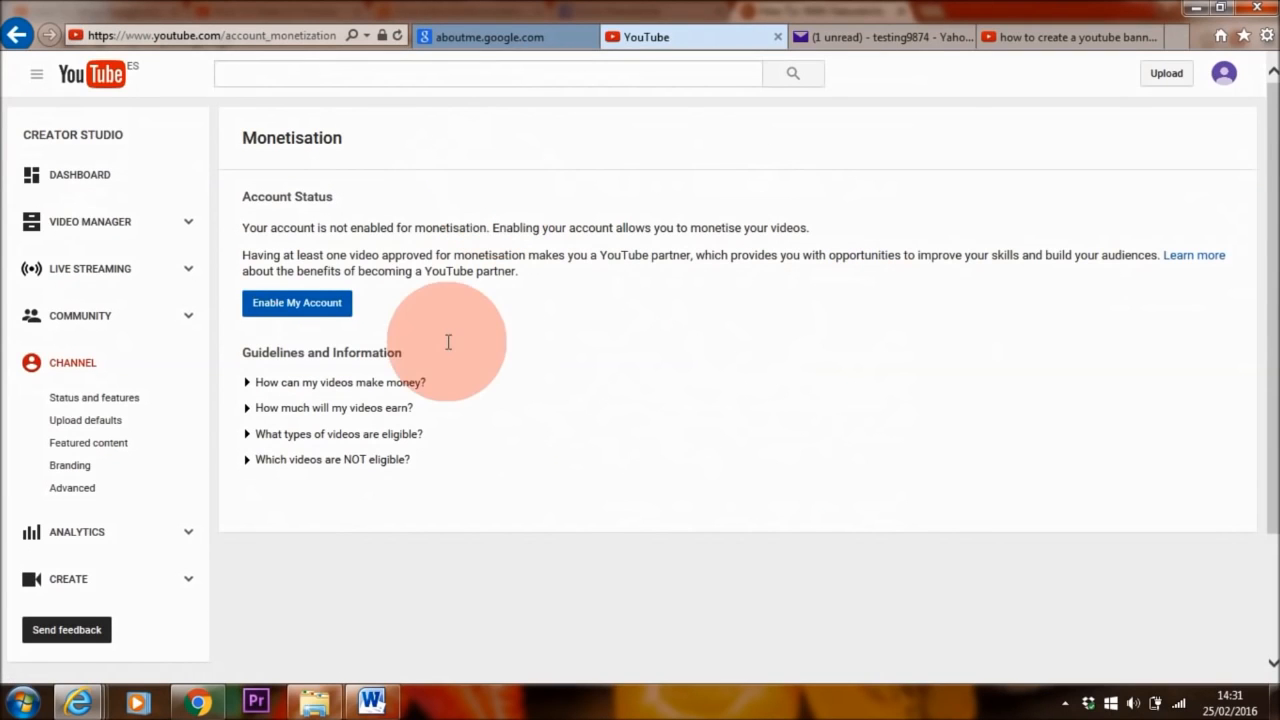
{"action": "left_click", "coordinate": [300, 308]}
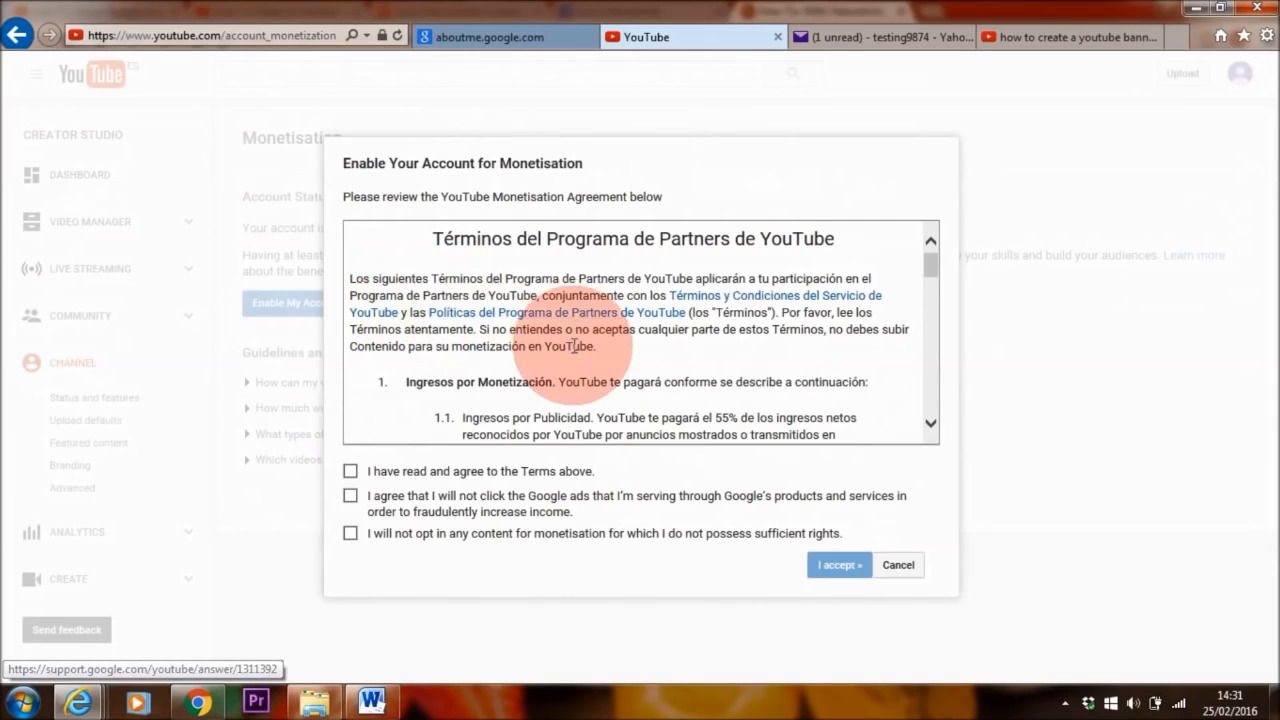
- Agree to all three monetisation statements and accept the YouTube Monetisation Agreement
{"action": "left_click_drag", "start_coordinate": [928, 267], "coordinate": [938, 396]}
{"action": "left_click", "coordinate": [350, 471]}
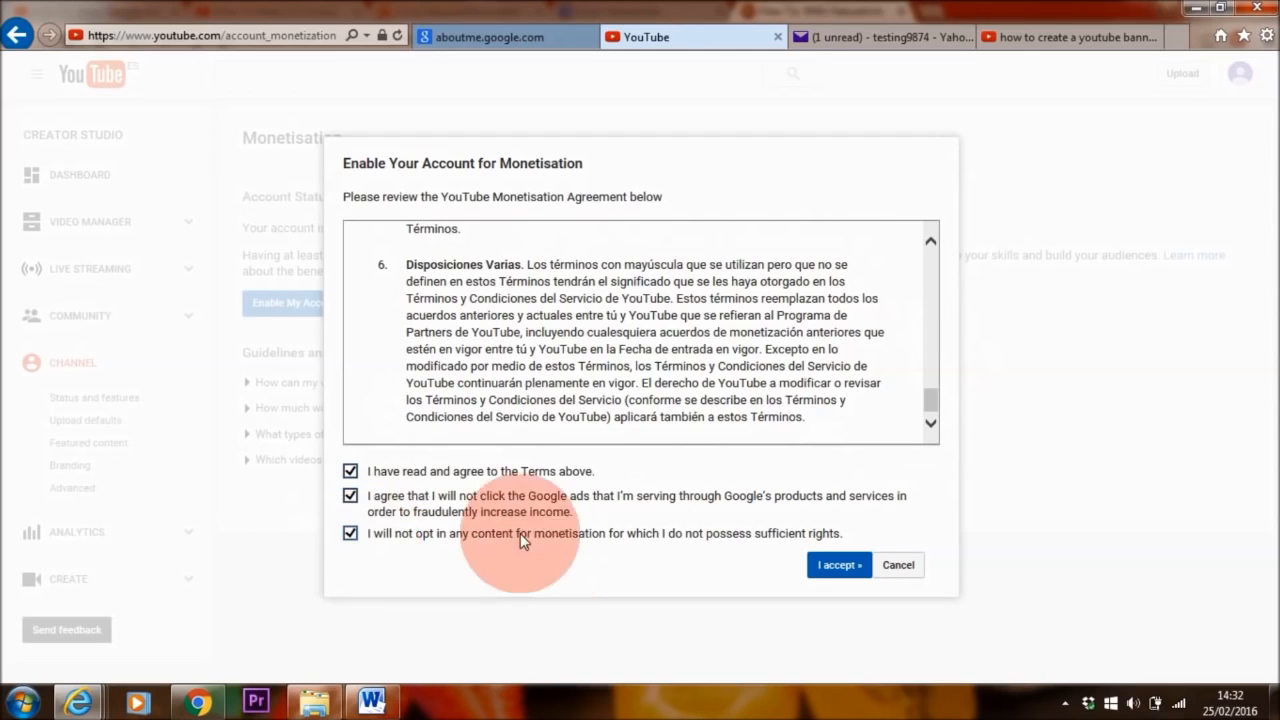
{"action": "left_click", "coordinate": [840, 566]}
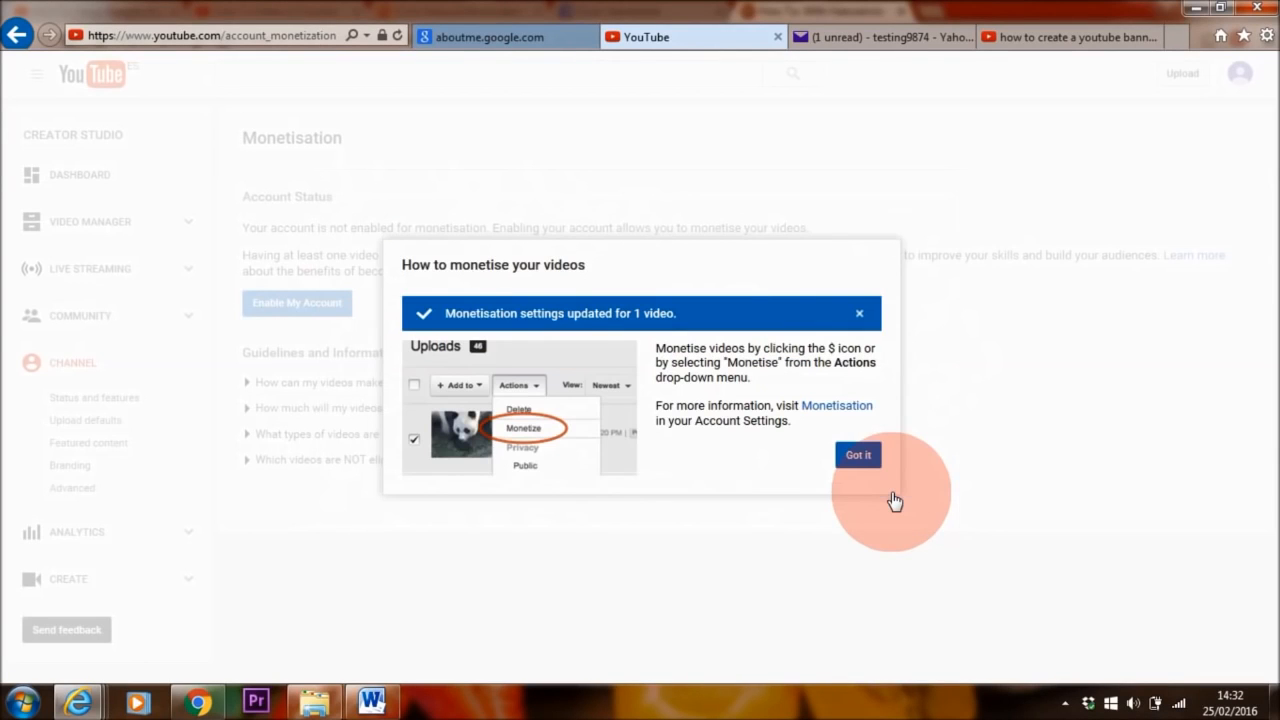
- Check the video's $ monetisation setting and the channel's Status and features
{"action": "left_click", "coordinate": [860, 458]}
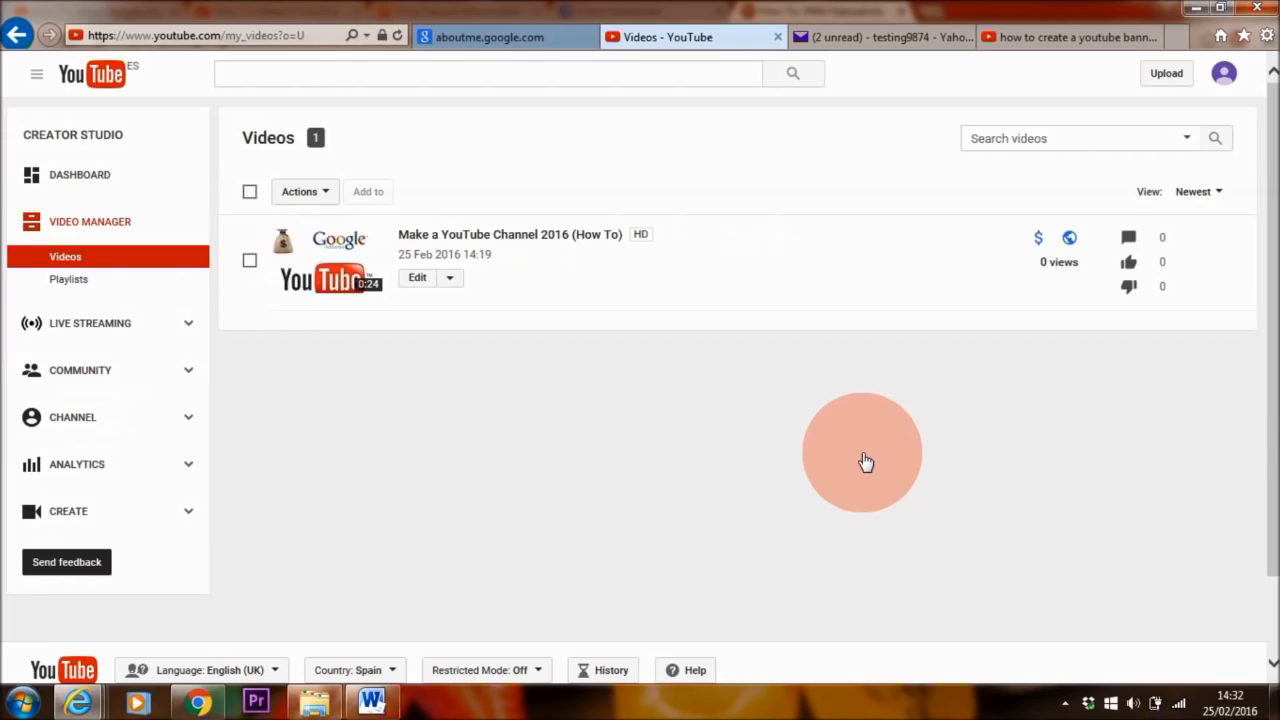
{"action": "left_click", "coordinate": [1039, 240]}
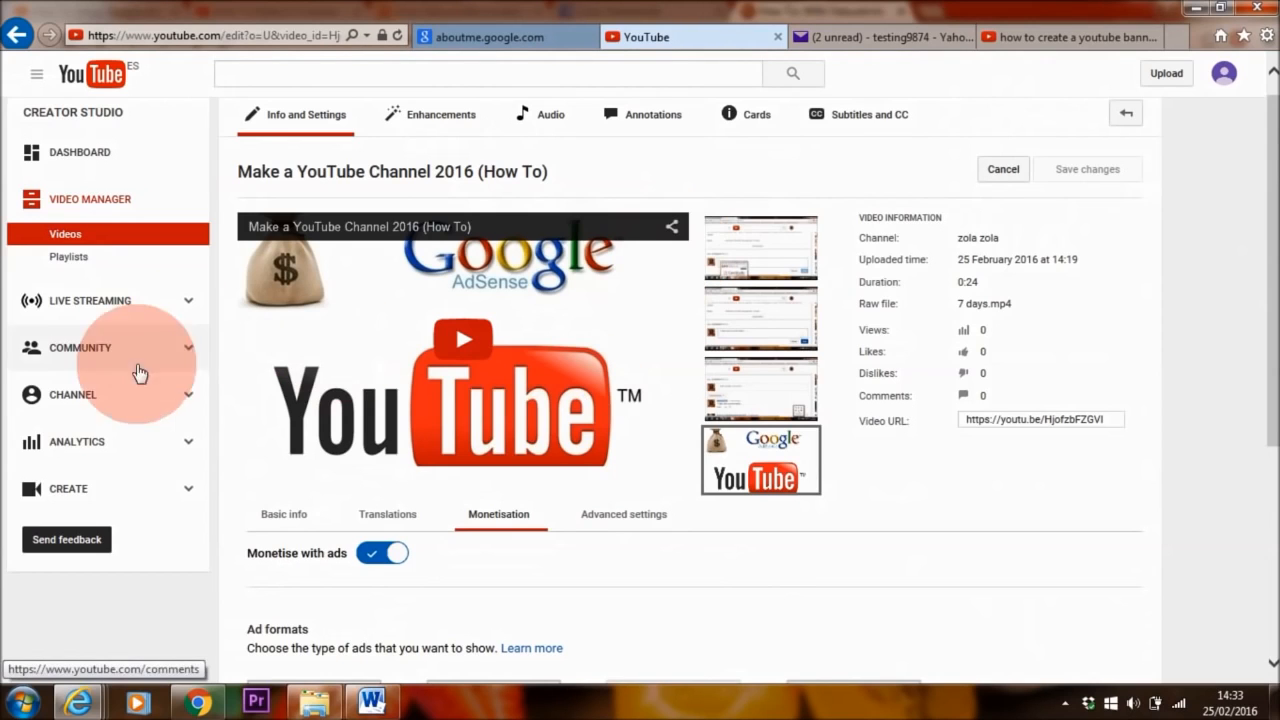
{"action": "left_click", "coordinate": [105, 398]}
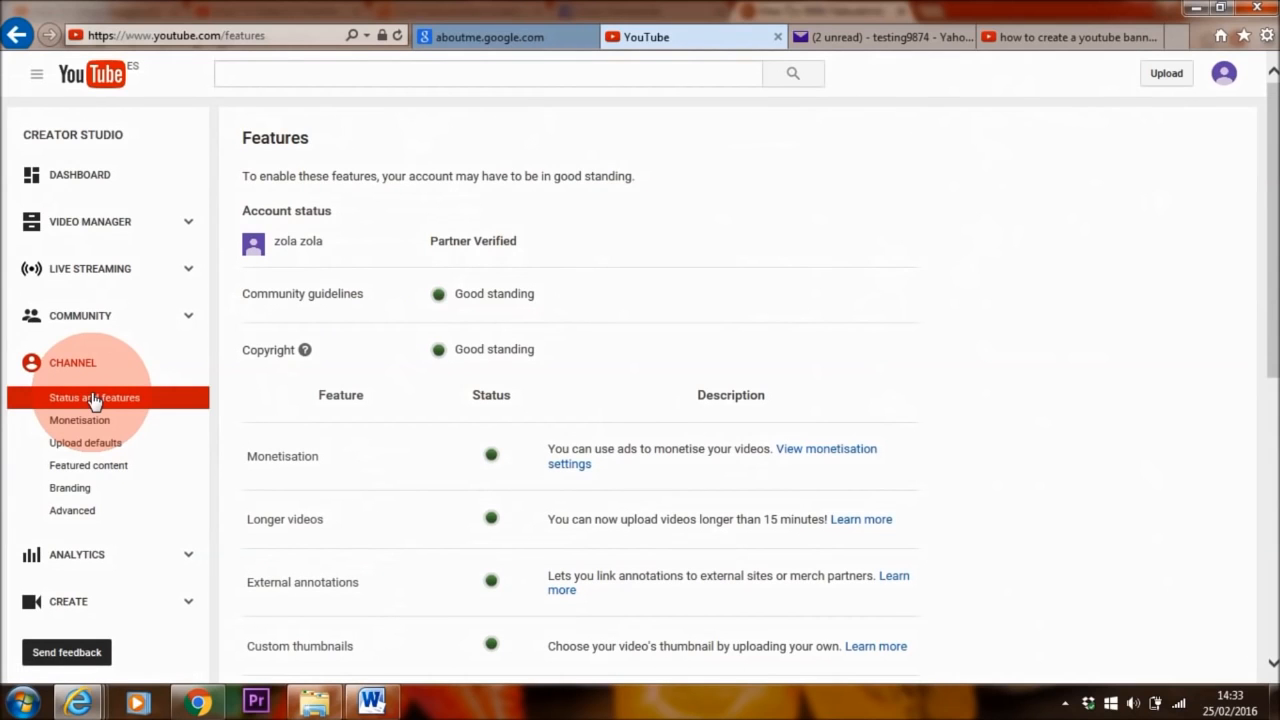
{"action": "scroll", "coordinate": [297, 243], "scroll_direction": "down", "scroll_amount": 2}
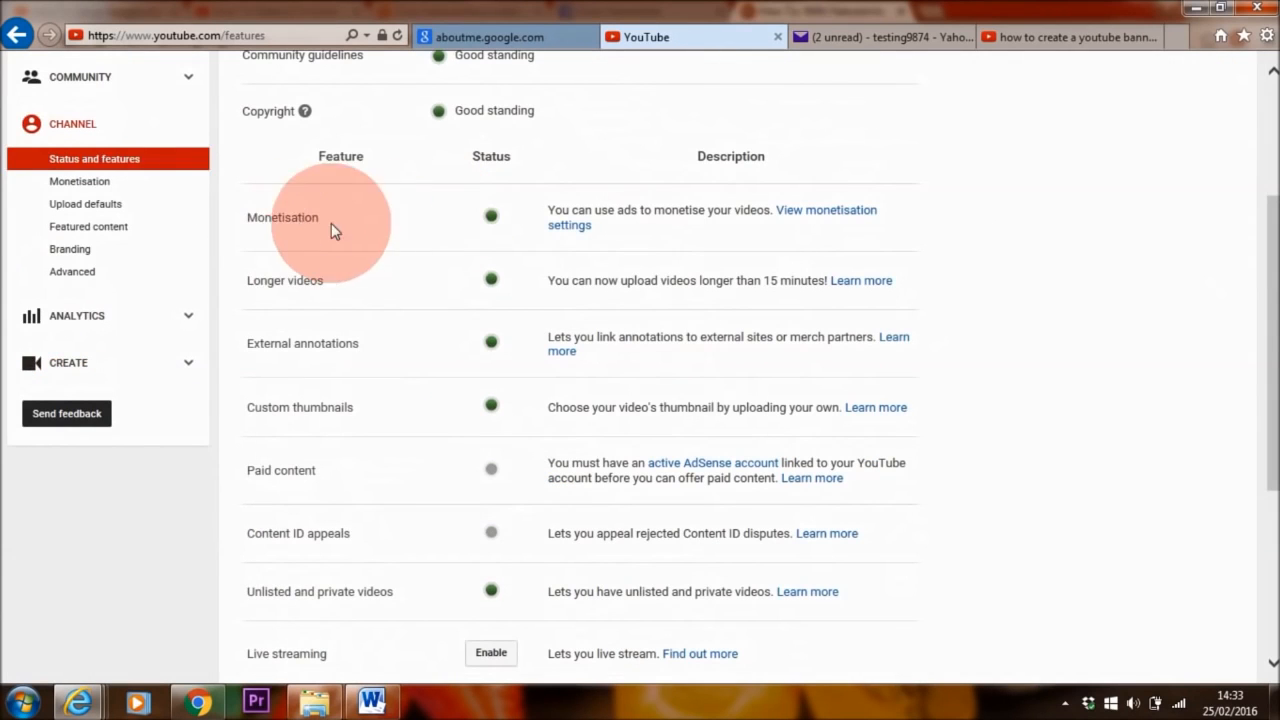
- Under monetisation settings' 'How will I be paid?', start associating an AdSense account
{"action": "left_click", "coordinate": [845, 220]}
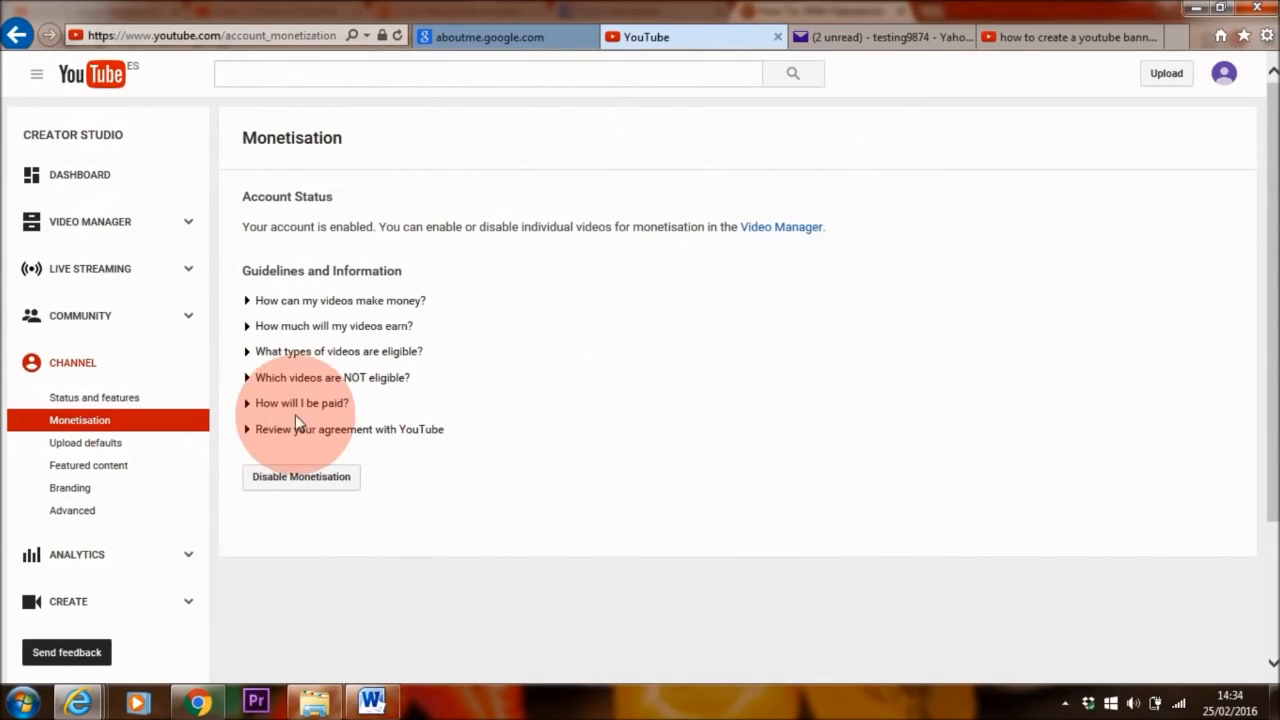
{"action": "left_click", "coordinate": [307, 405]}
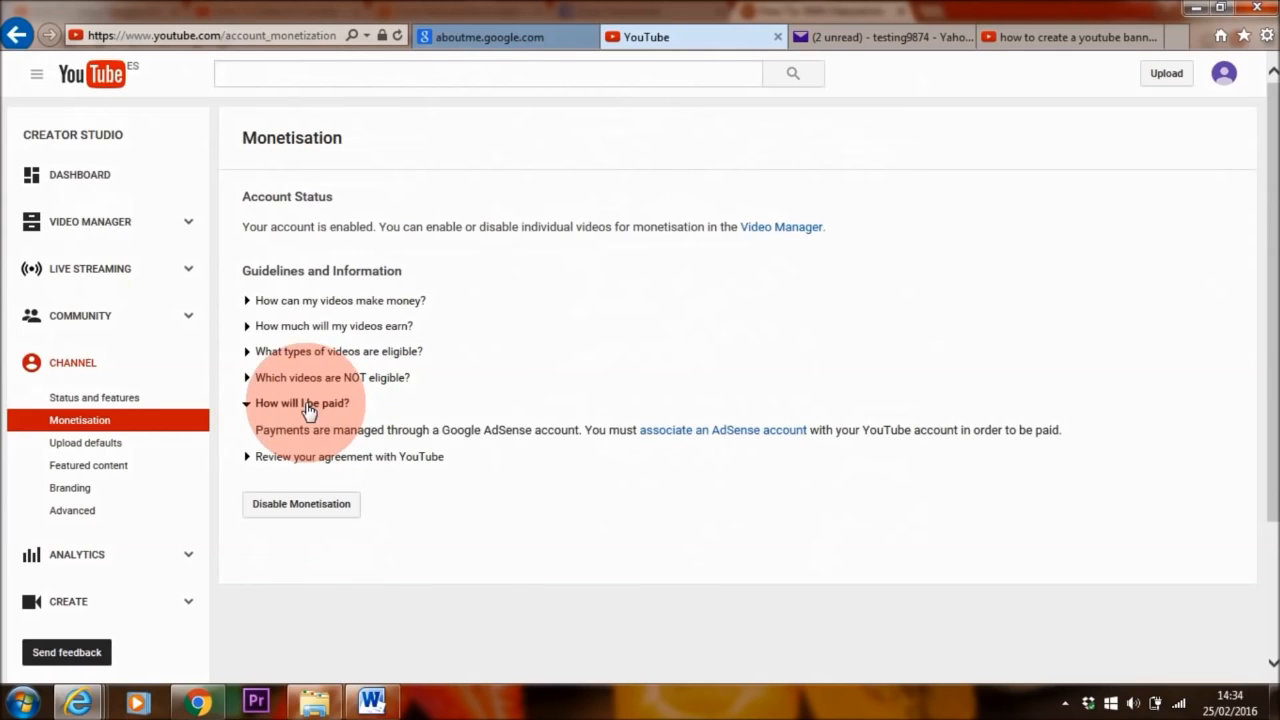
{"action": "left_click", "coordinate": [731, 440]}
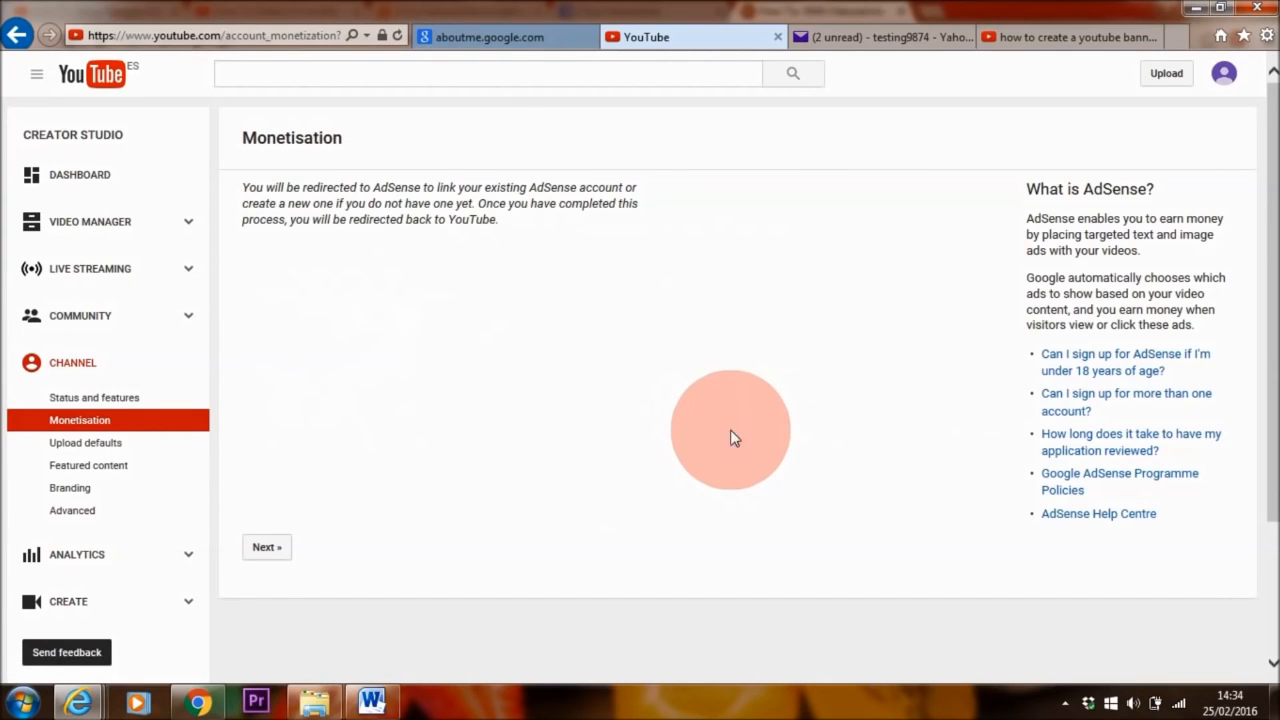
- Sign in to AdSense with the Google account and accept the YouTube channel association
{"action": "left_click", "coordinate": [264, 549]}
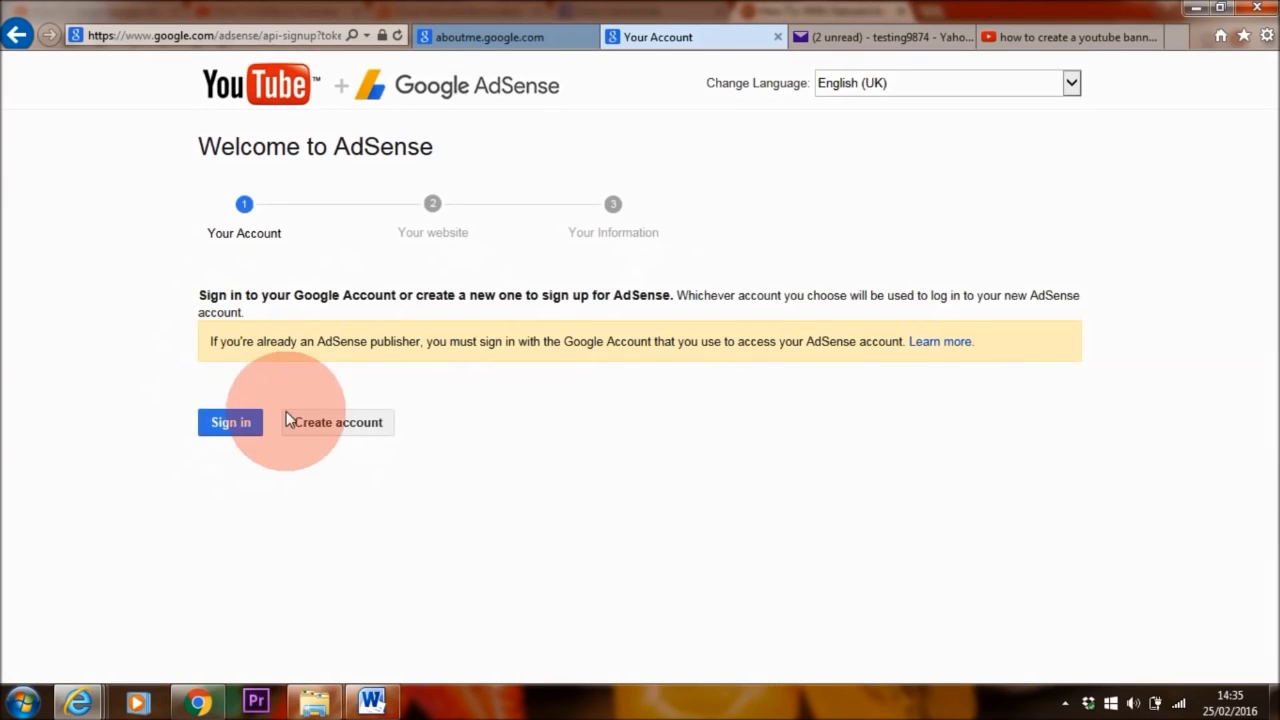
{"action": "left_click", "coordinate": [235, 423]}
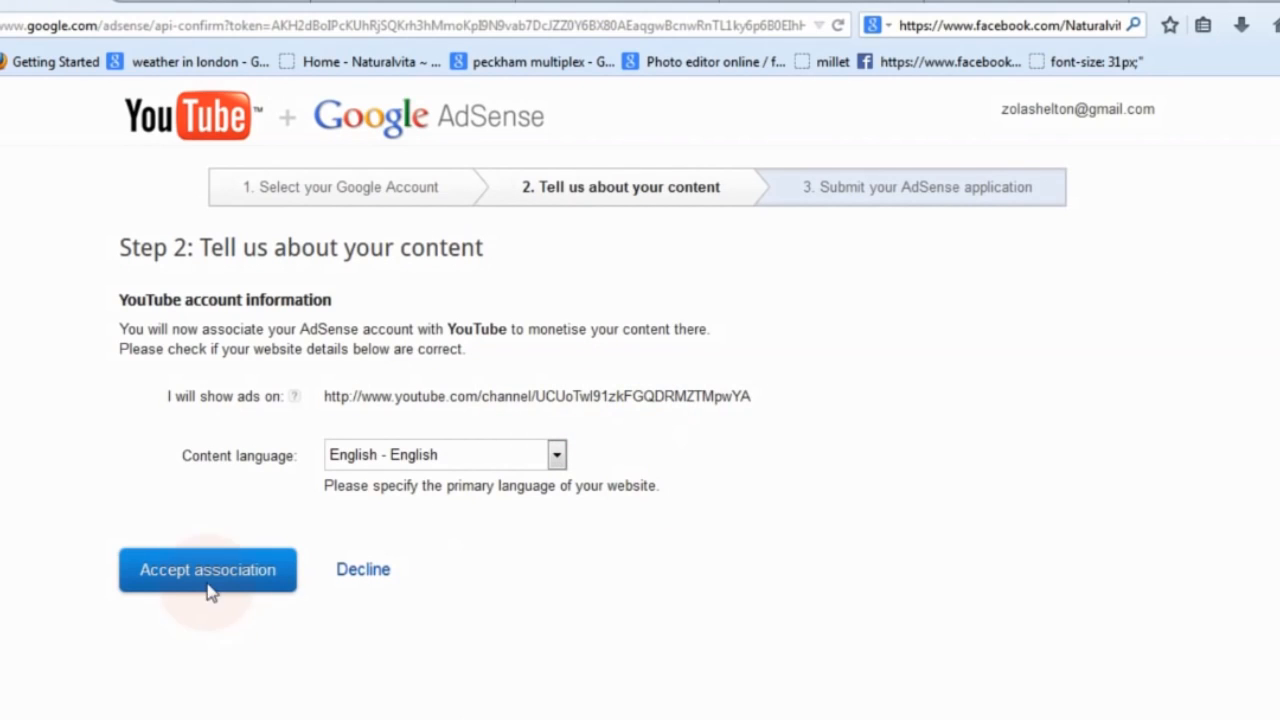
{"action": "left_click", "coordinate": [208, 578]}
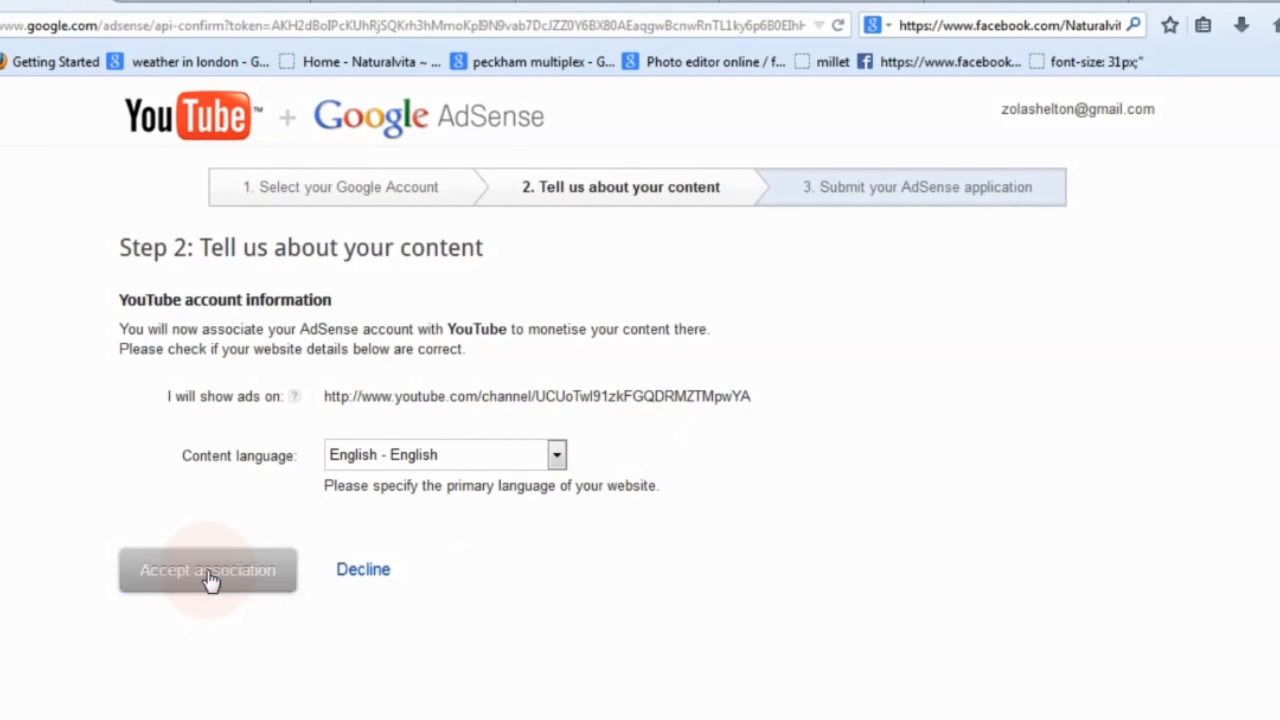